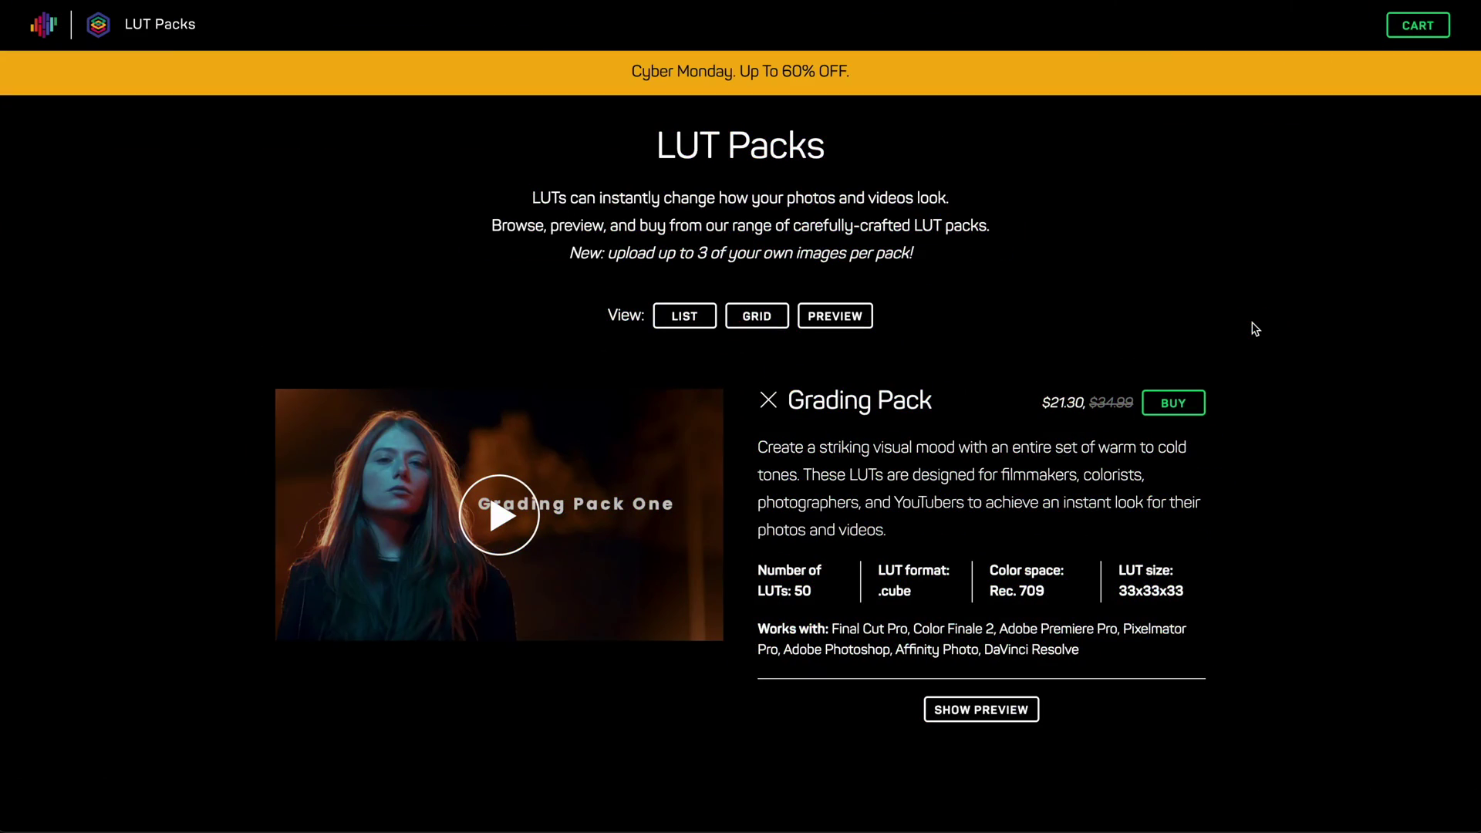
pyautogui.scroll(-7, 1254, 329)
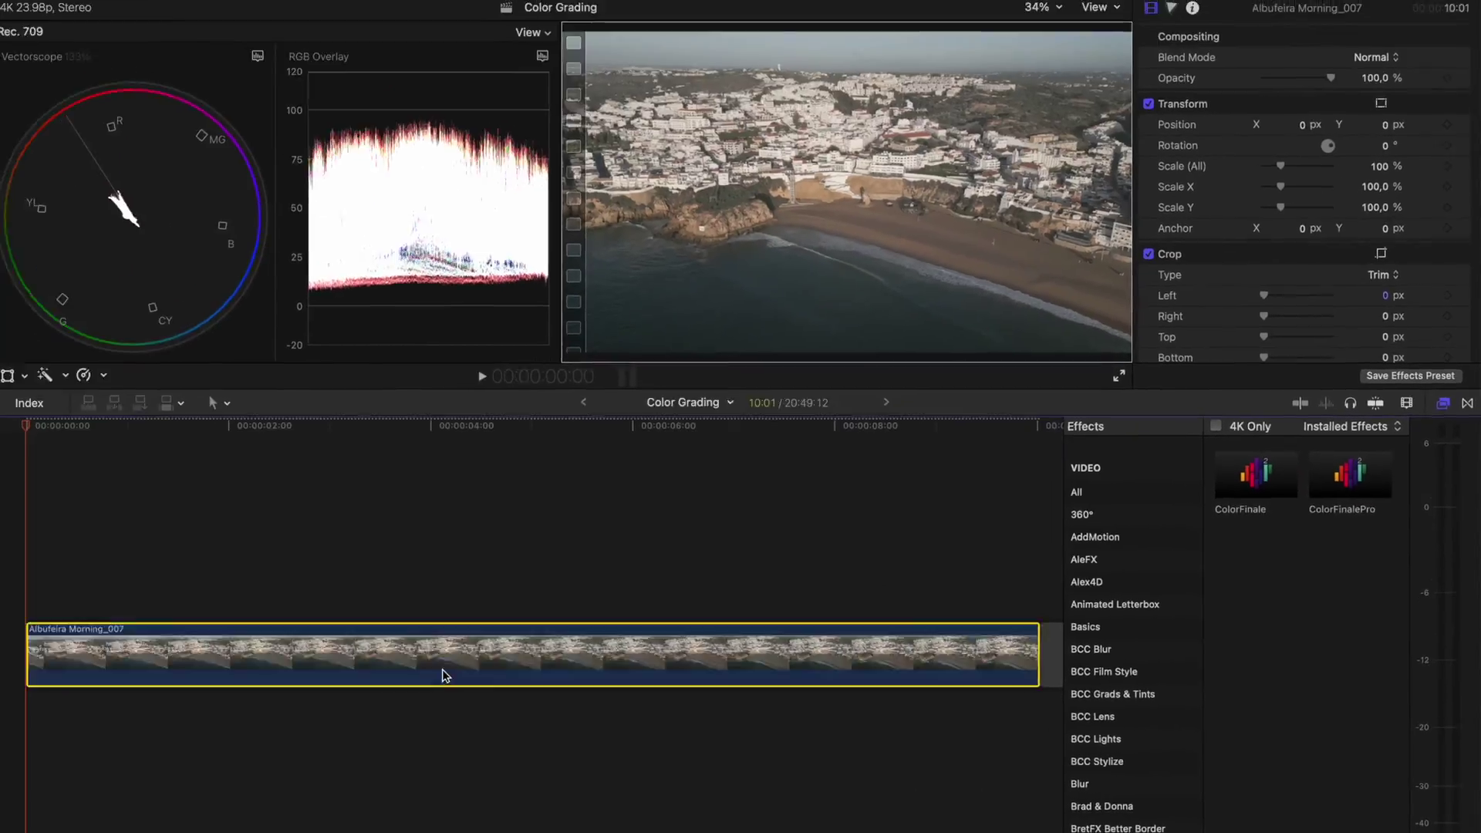
# Apply the ColorFinalePro effect to the Albufeira Morning_007 clip and show its settings
pyautogui.click(1445, 407)
pyautogui.doubleClick(1287, 24)
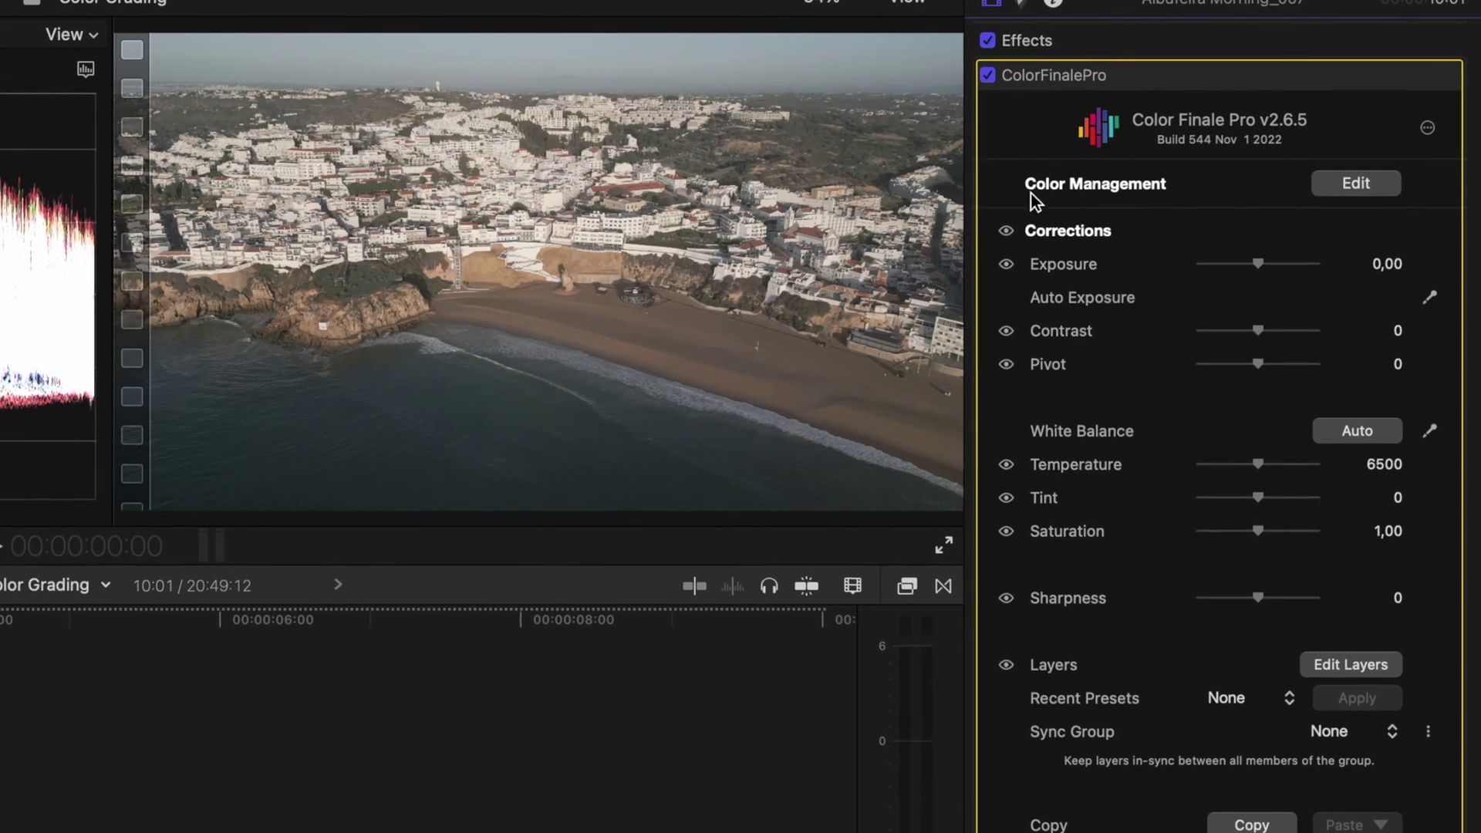
# Try the Assume Log color profile in the effect's Color Management and restore Assume Video
pyautogui.click(1332, 188)
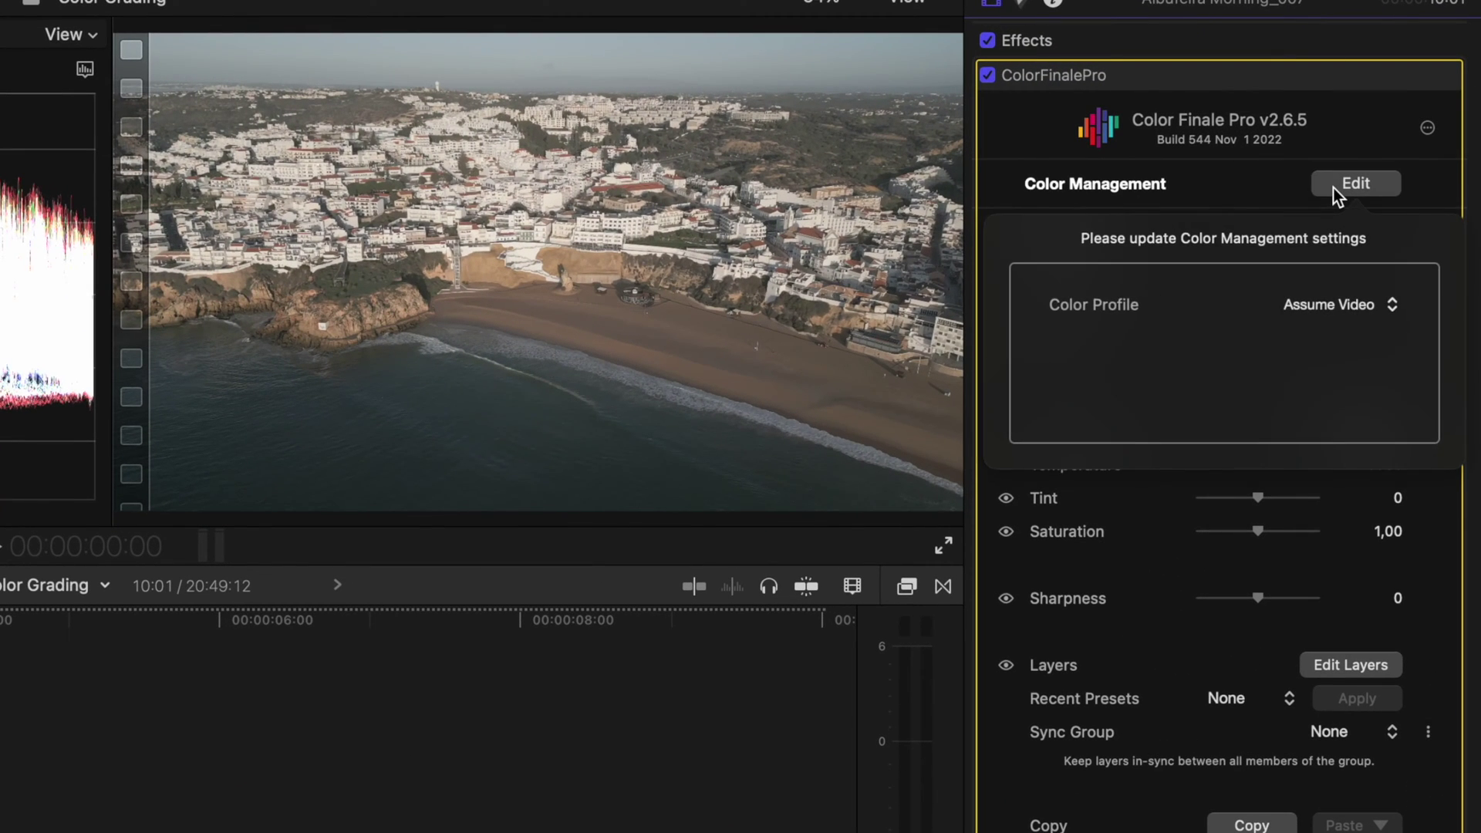
pyautogui.click(1312, 309)
pyautogui.click(1355, 342)
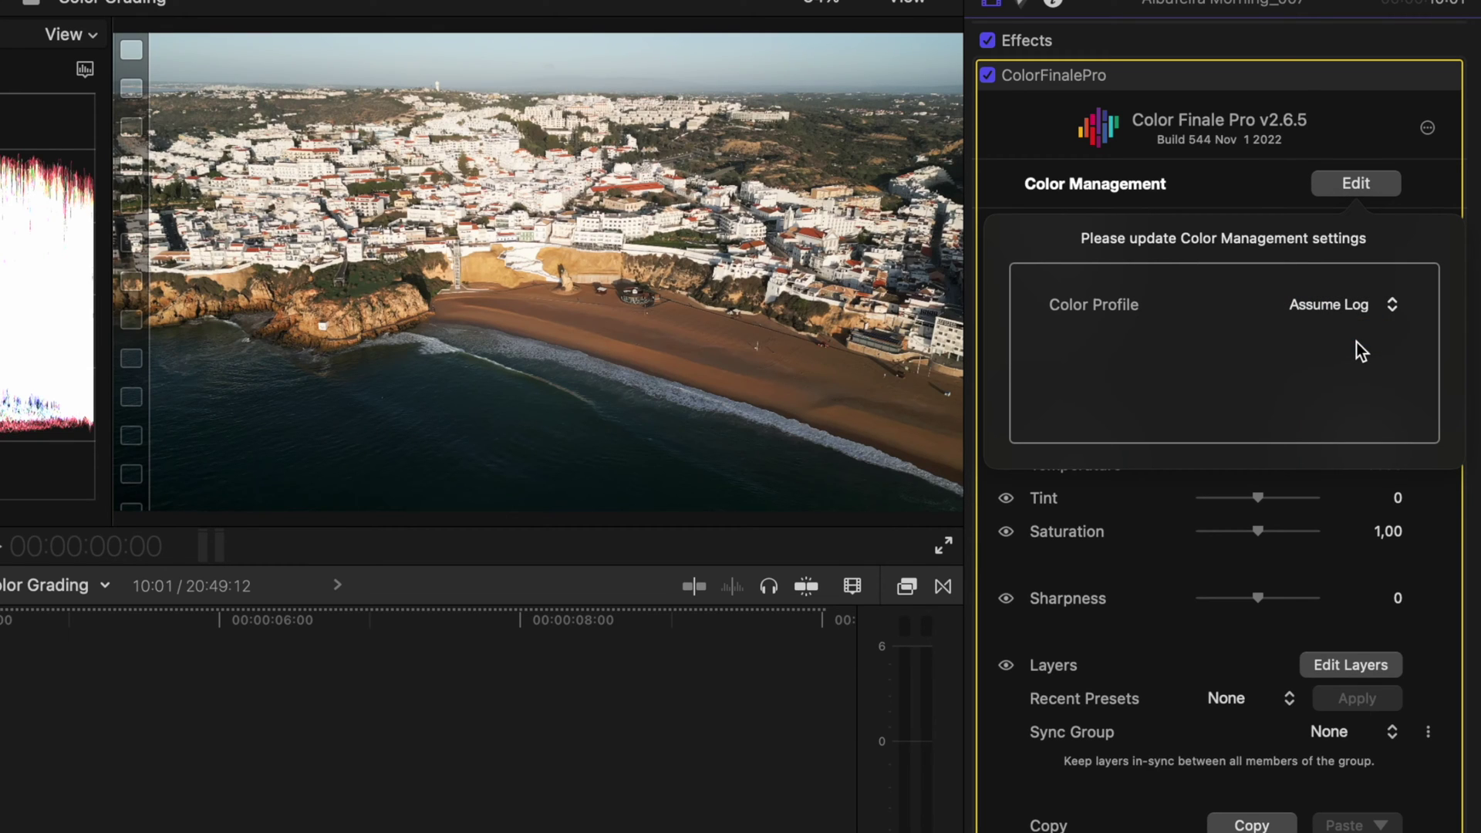
pyautogui.click(1353, 309)
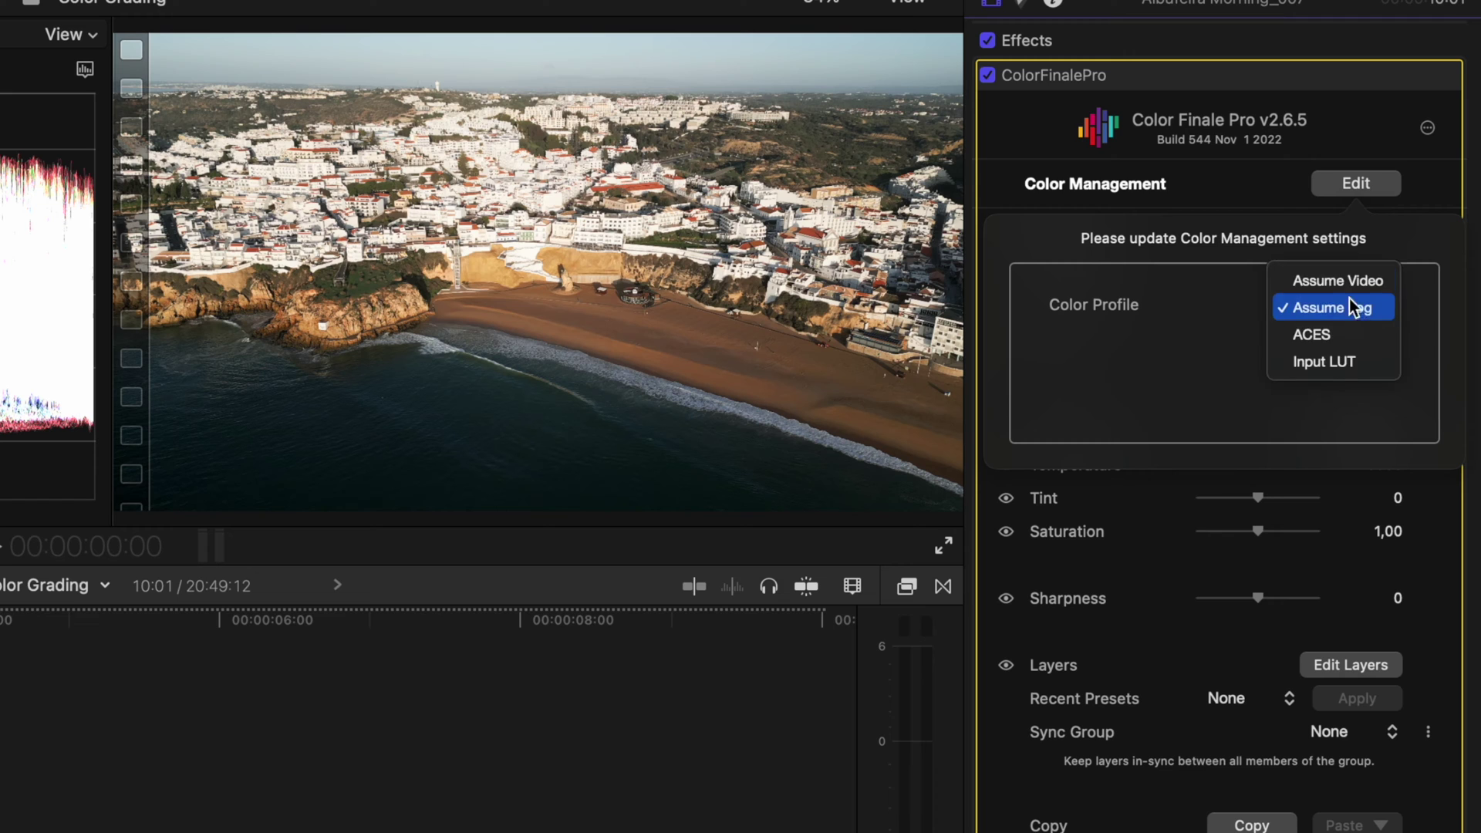
pyautogui.click(1348, 285)
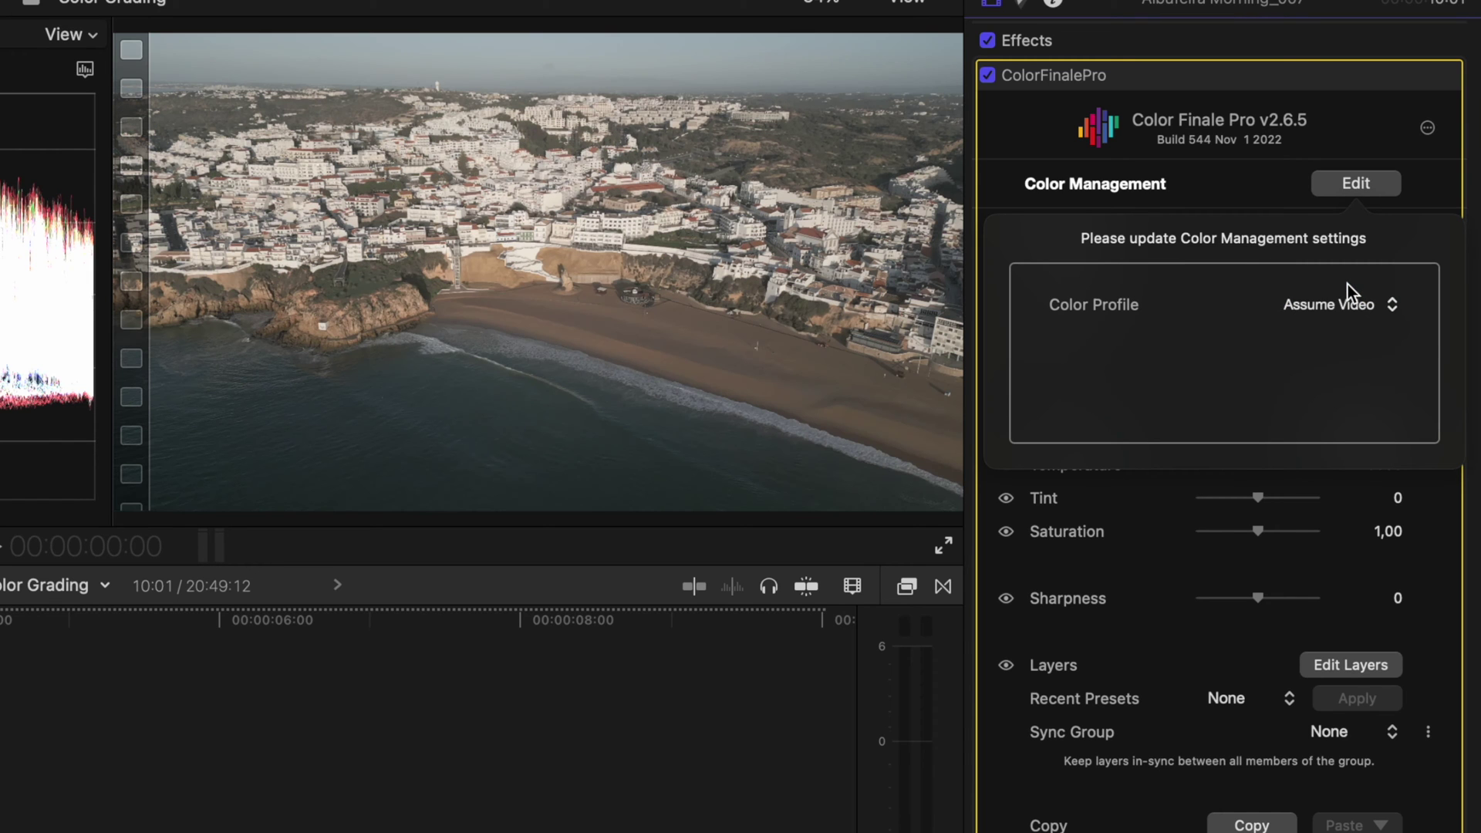
pyautogui.click(1321, 183)
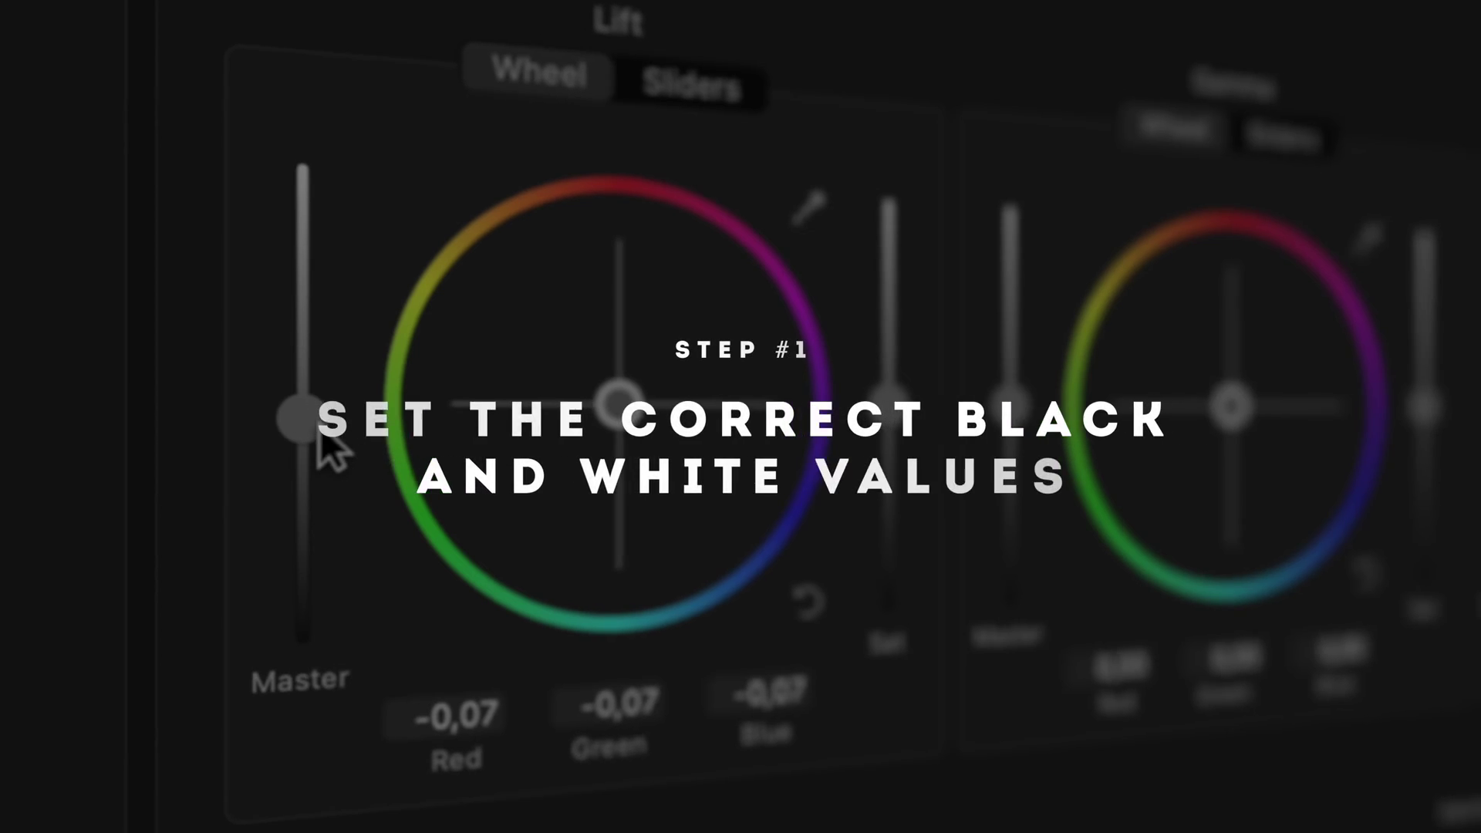
# Add a Color Wheels layer to the clip's Color Finale layers and lower its Lift master to -0,07
pyautogui.moveTo(322, 441); pyautogui.dragTo(318, 480)
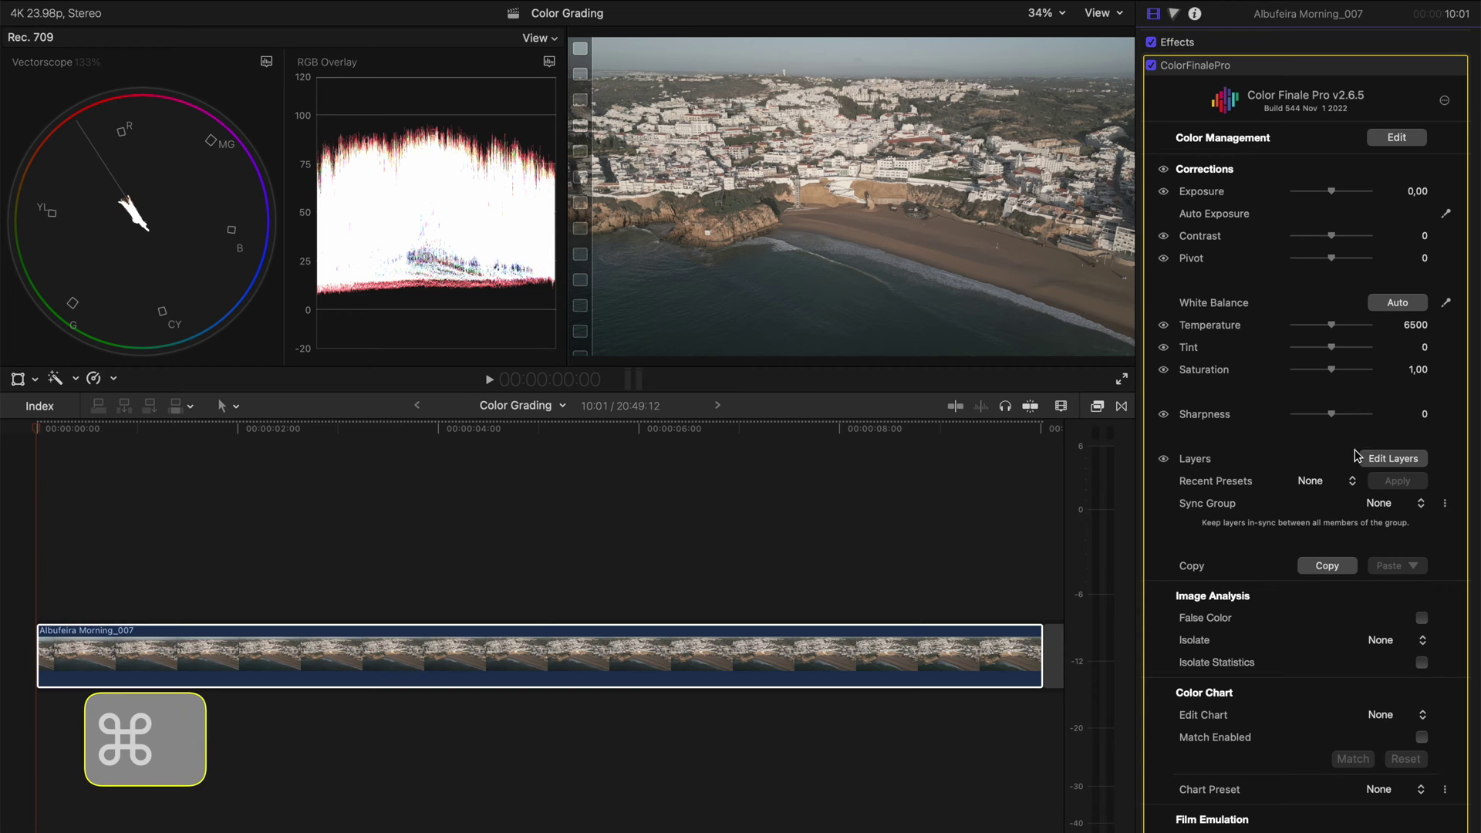
pyautogui.press('super+7')
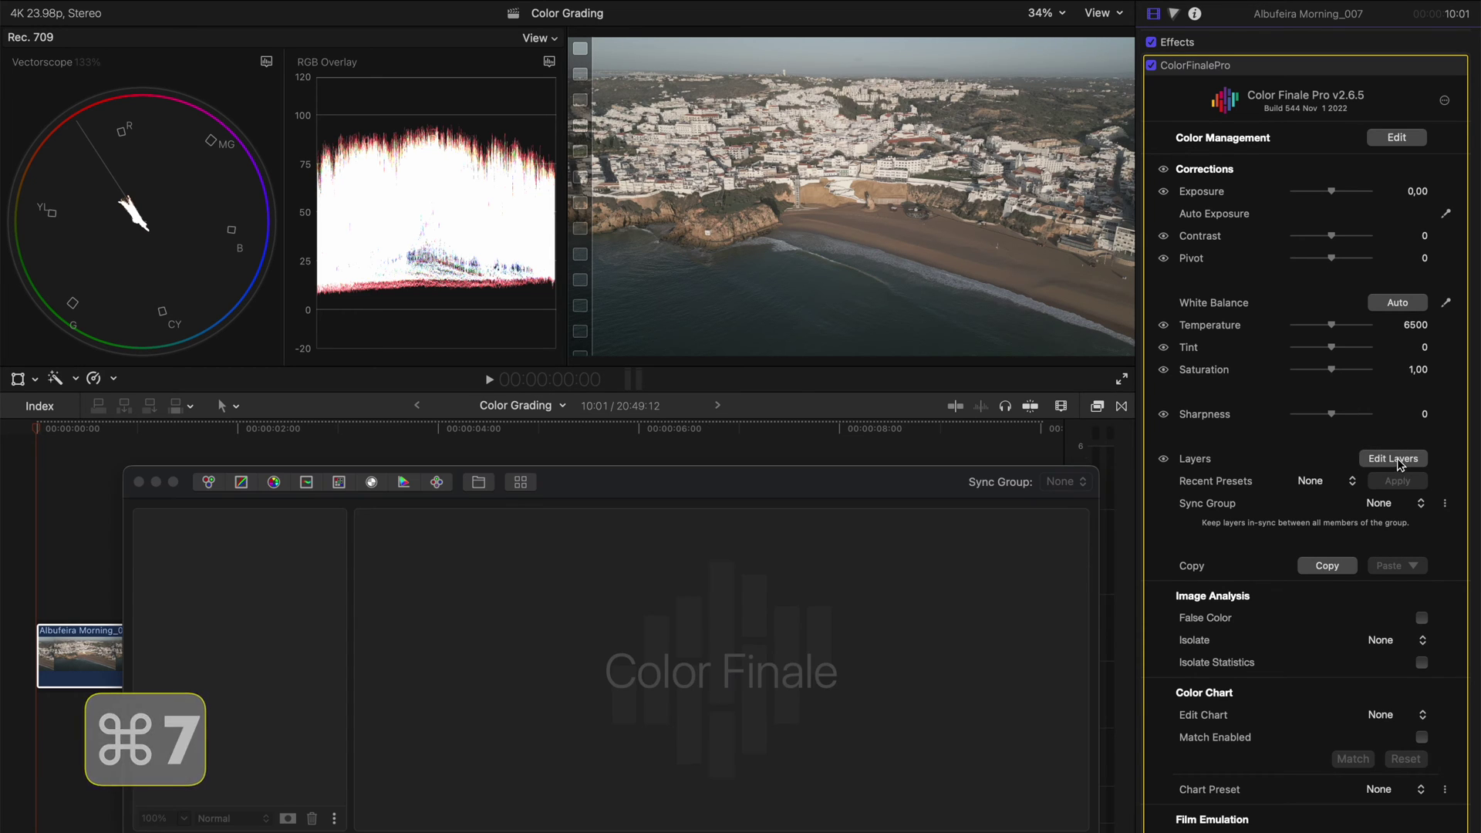
pyautogui.click(209, 484)
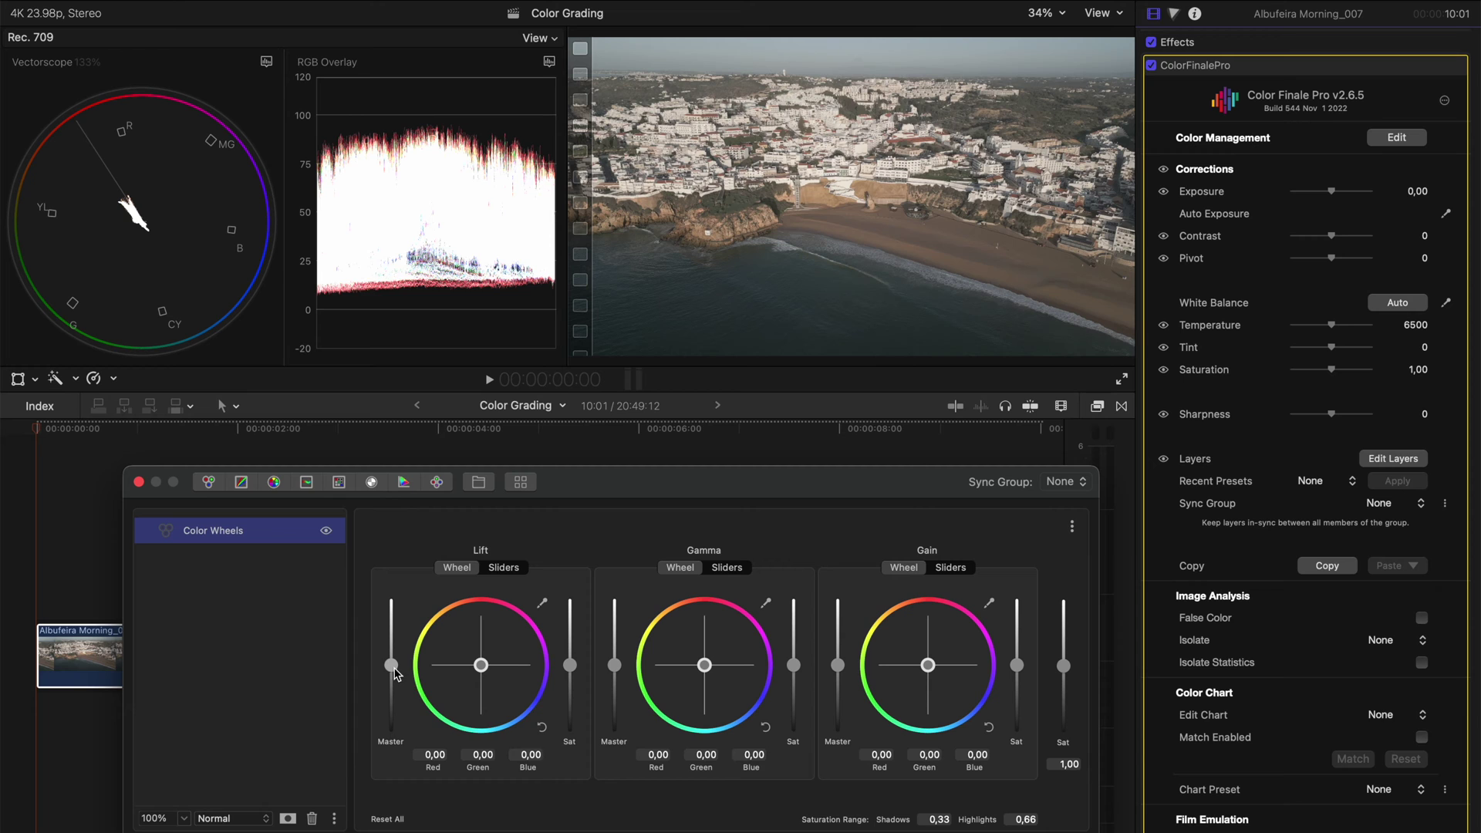
pyautogui.moveTo(395, 673); pyautogui.dragTo(396, 677)
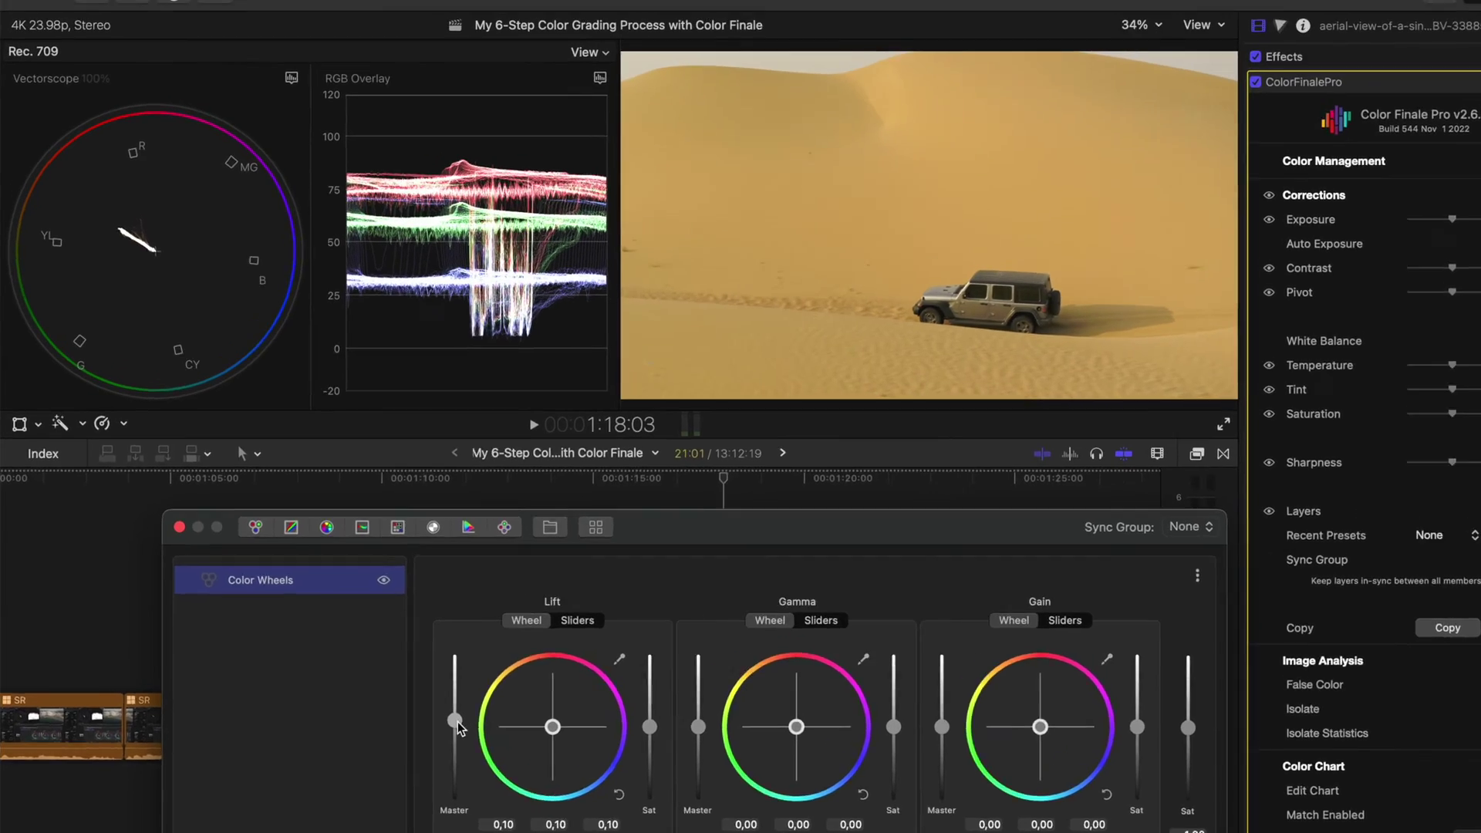
pyautogui.moveTo(457, 720); pyautogui.dragTo(456, 745)
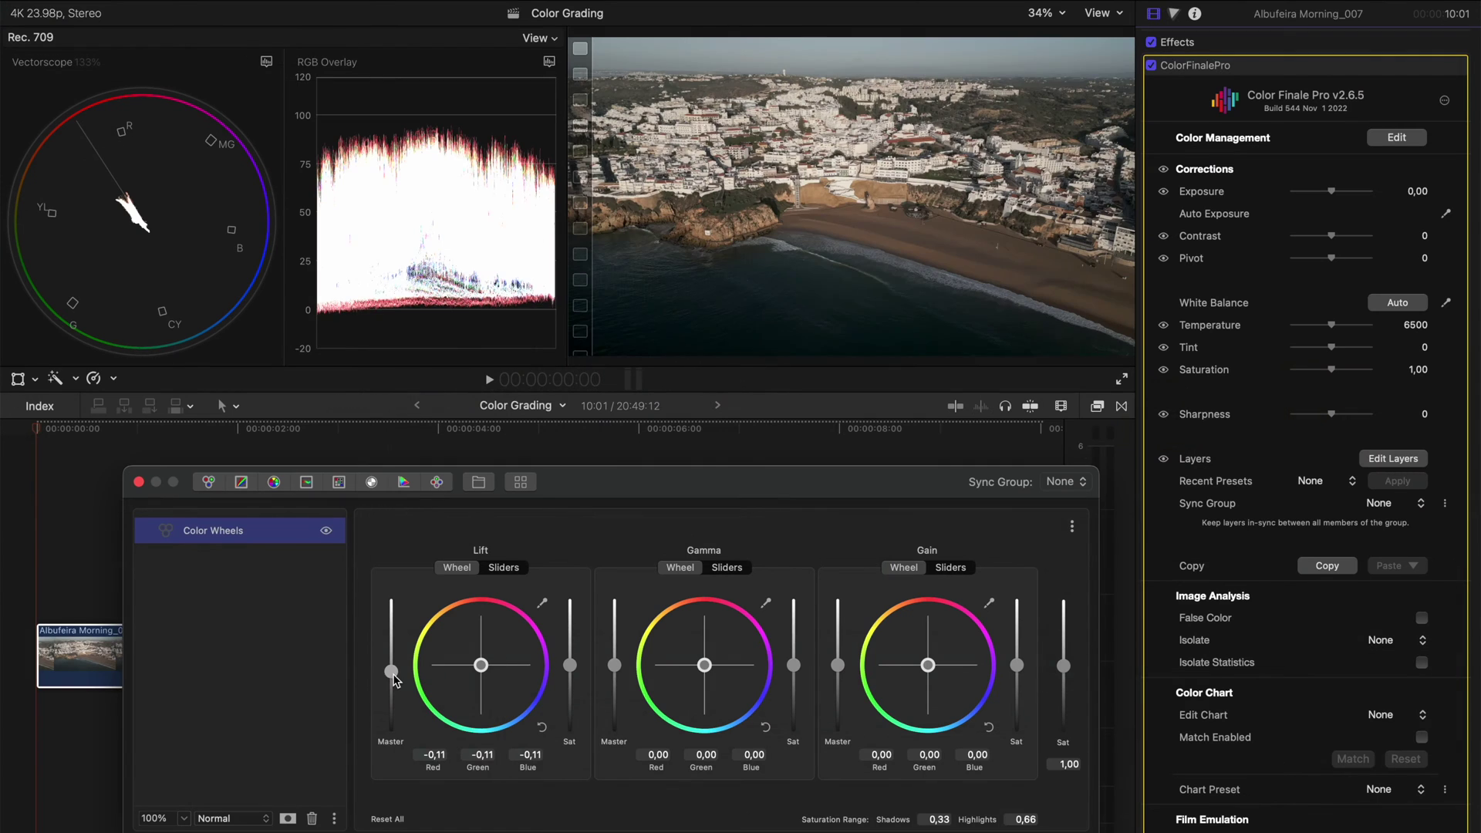
pyautogui.moveTo(392, 666); pyautogui.dragTo(393, 677)
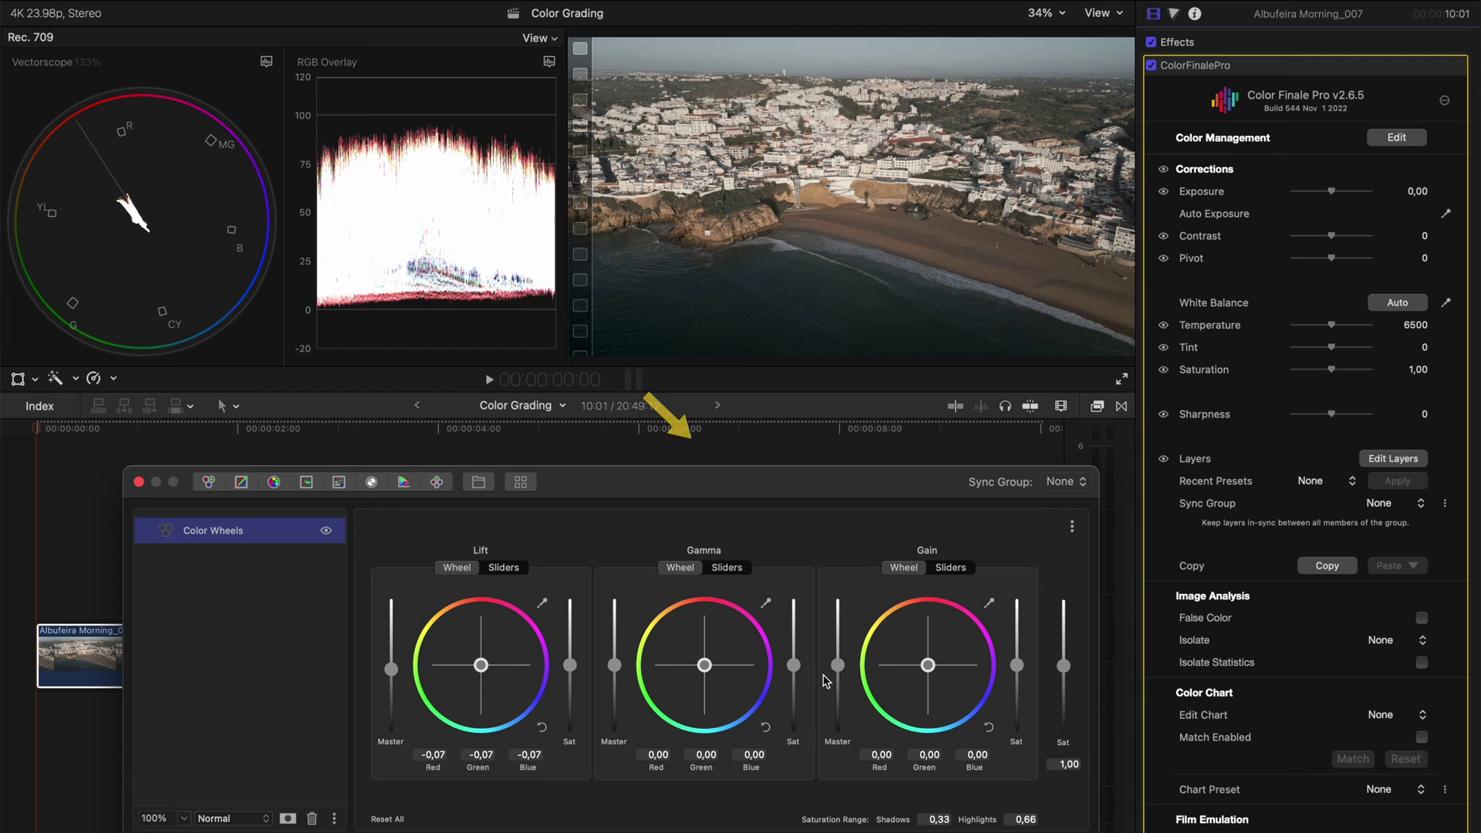
# Raise the Color Wheels layer's Gain master to 0,03 and increase its overall saturation
pyautogui.moveTo(838, 668); pyautogui.dragTo(839, 664)
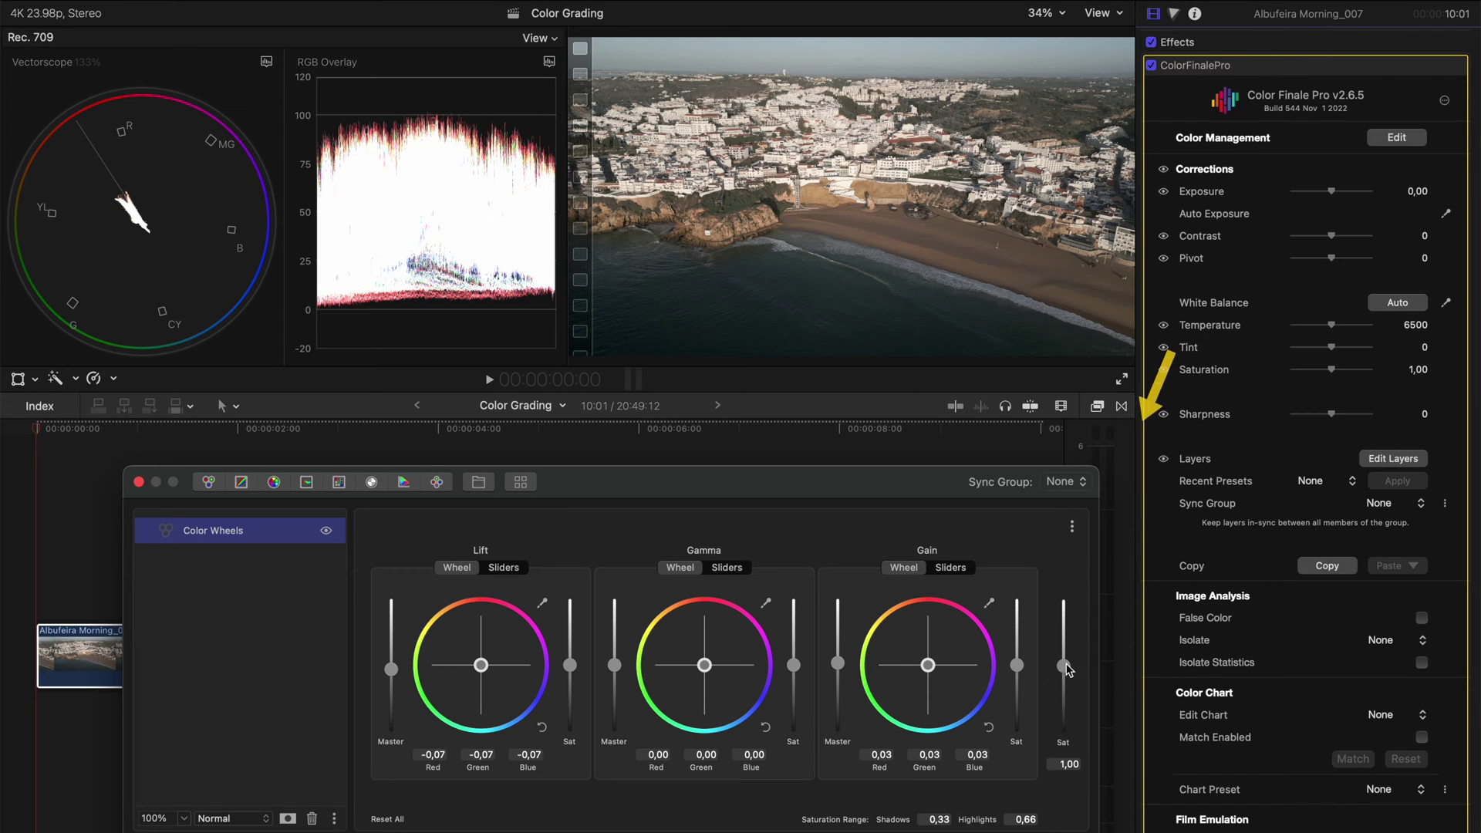
pyautogui.moveTo(1064, 665); pyautogui.dragTo(1066, 631)
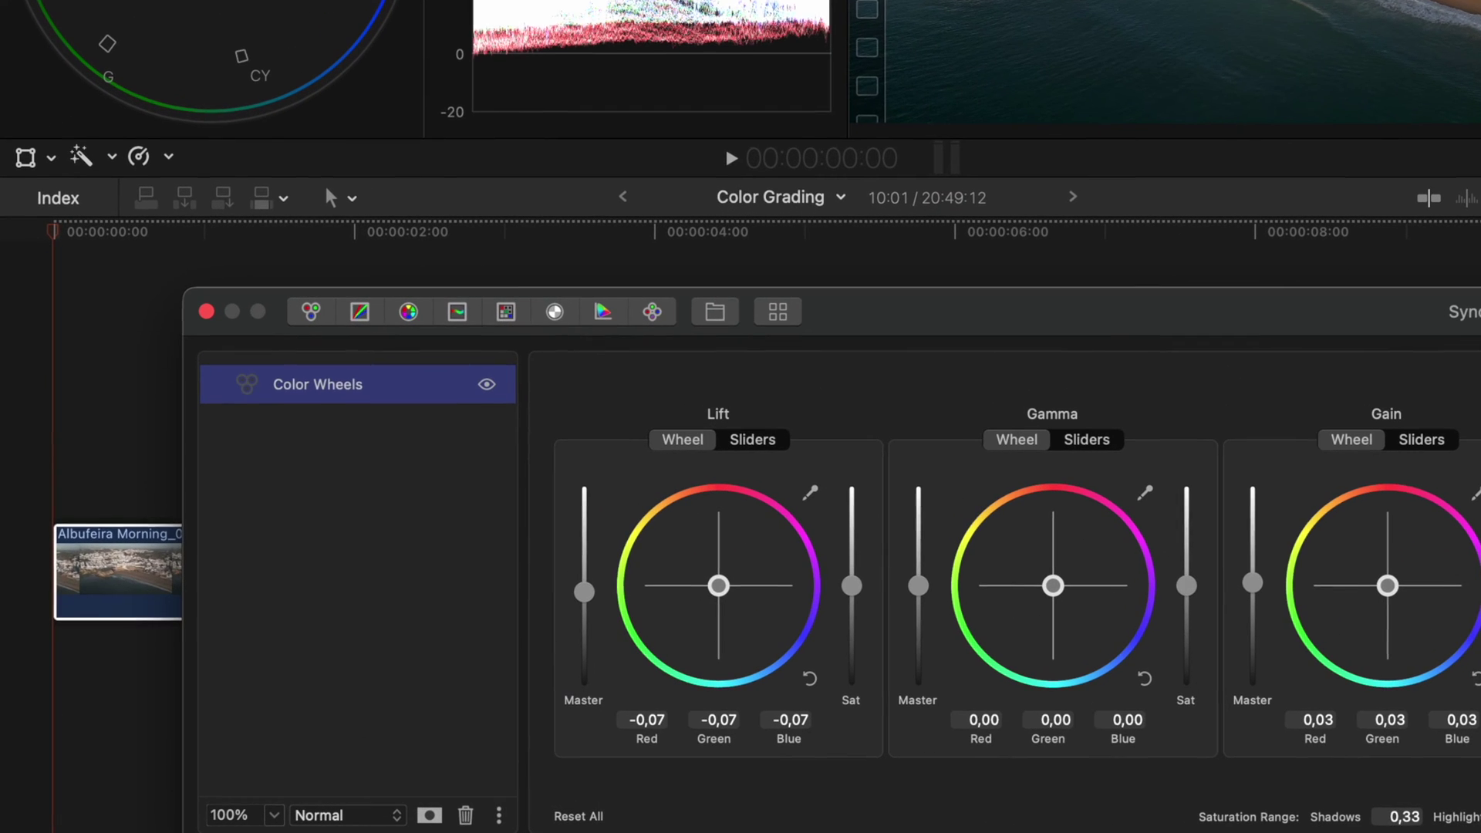
# Rename the Color Wheels layer as "B/W Values"
pyautogui.click(375, 391)
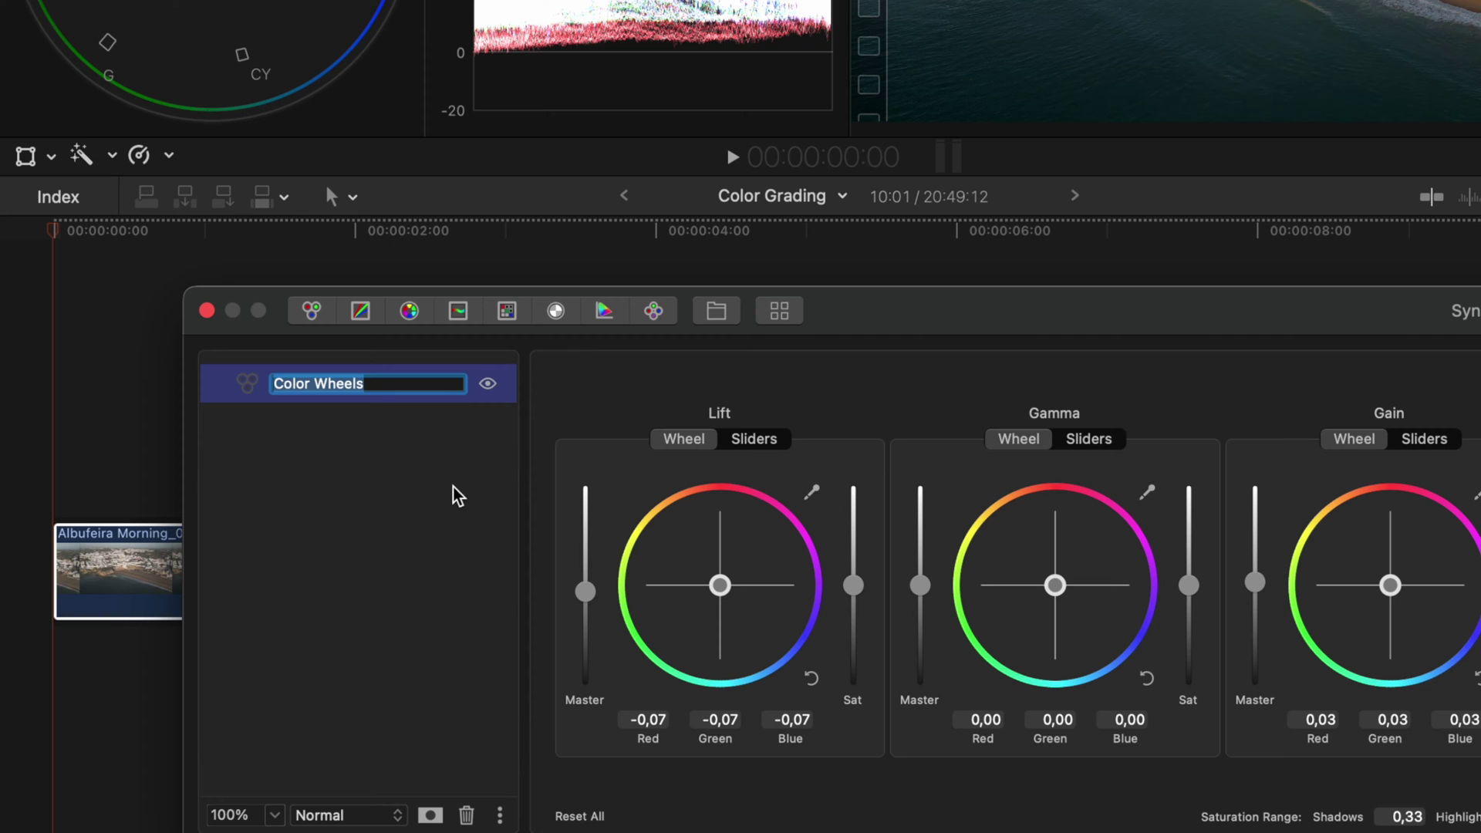
pyautogui.press('BackSpace')
pyautogui.write('B/W V')
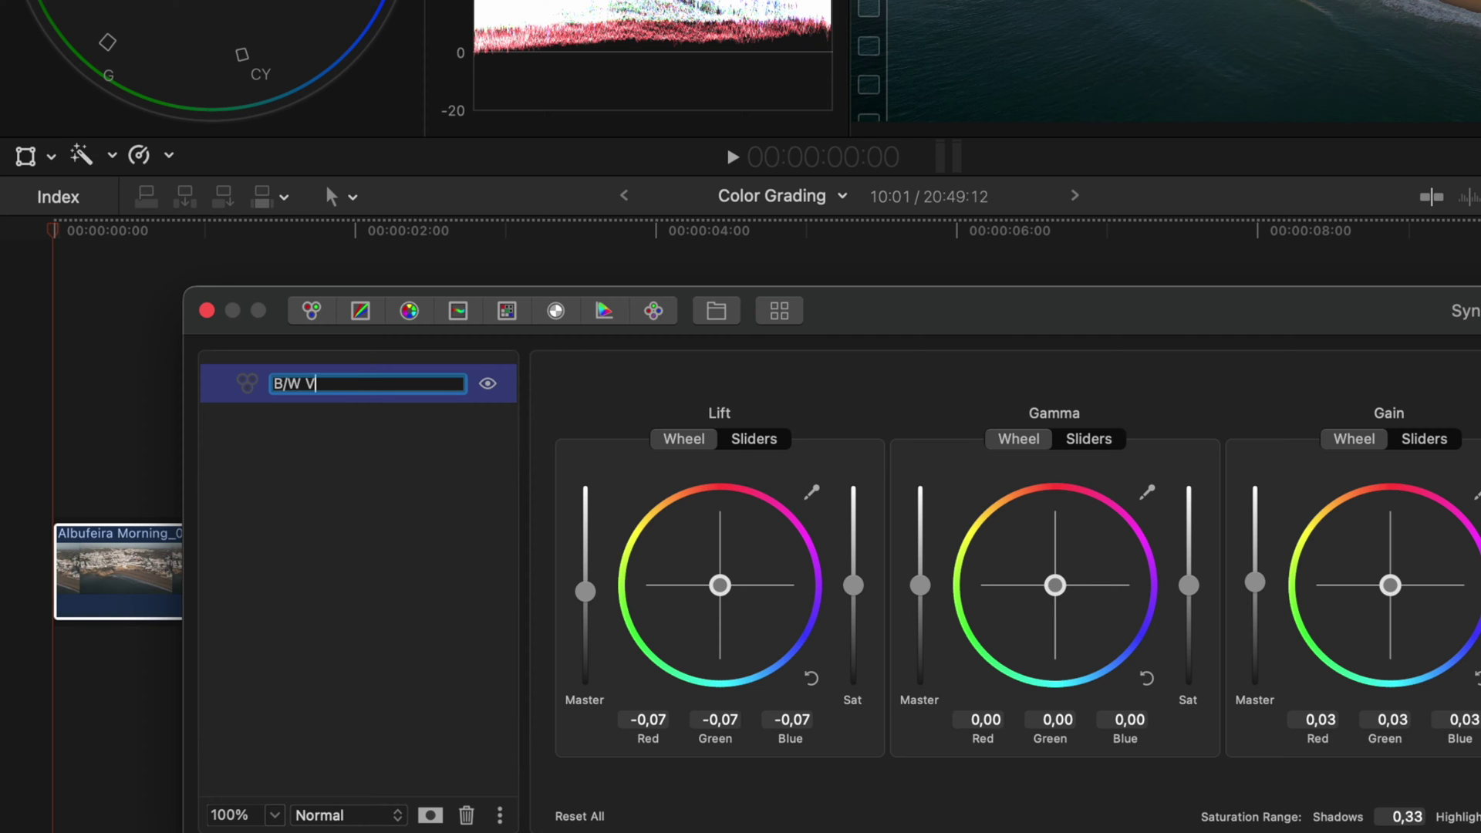
pyautogui.write('alues')
pyautogui.press('Return')
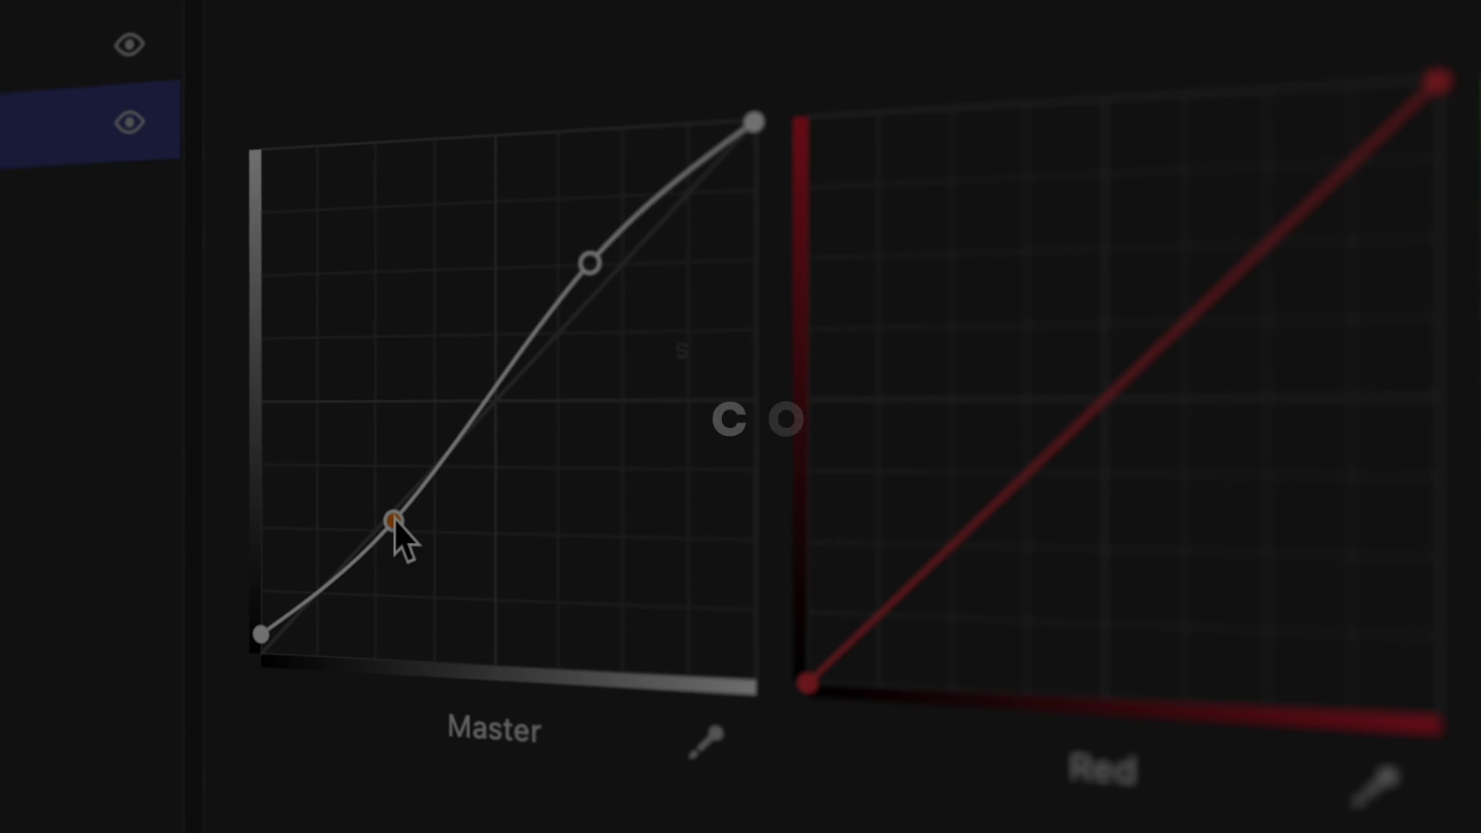
# Add a Curves layer below B/W Values and name it "Contrast"
pyautogui.moveTo(393, 516); pyautogui.dragTo(386, 532)
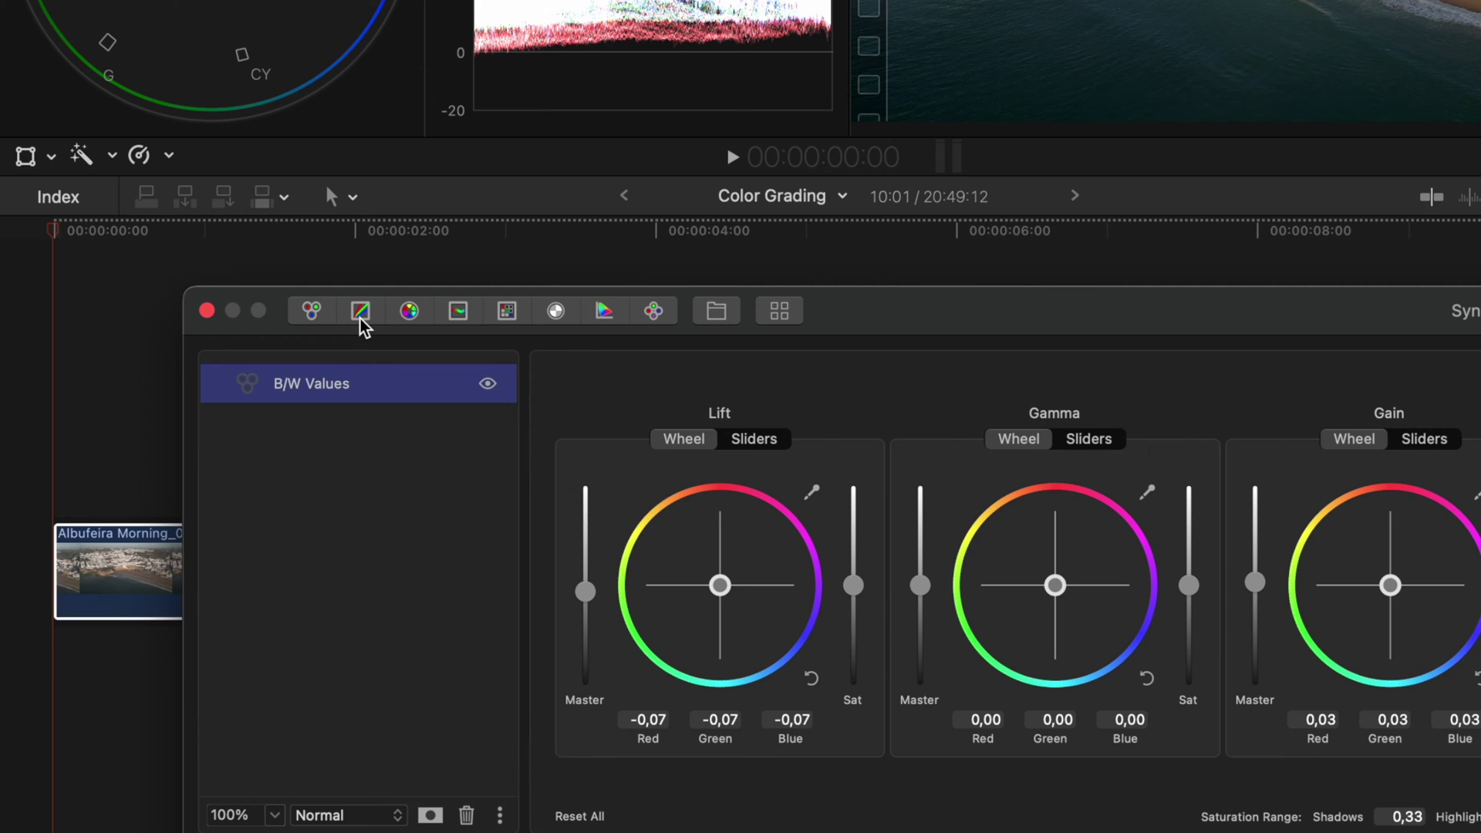
pyautogui.click(360, 312)
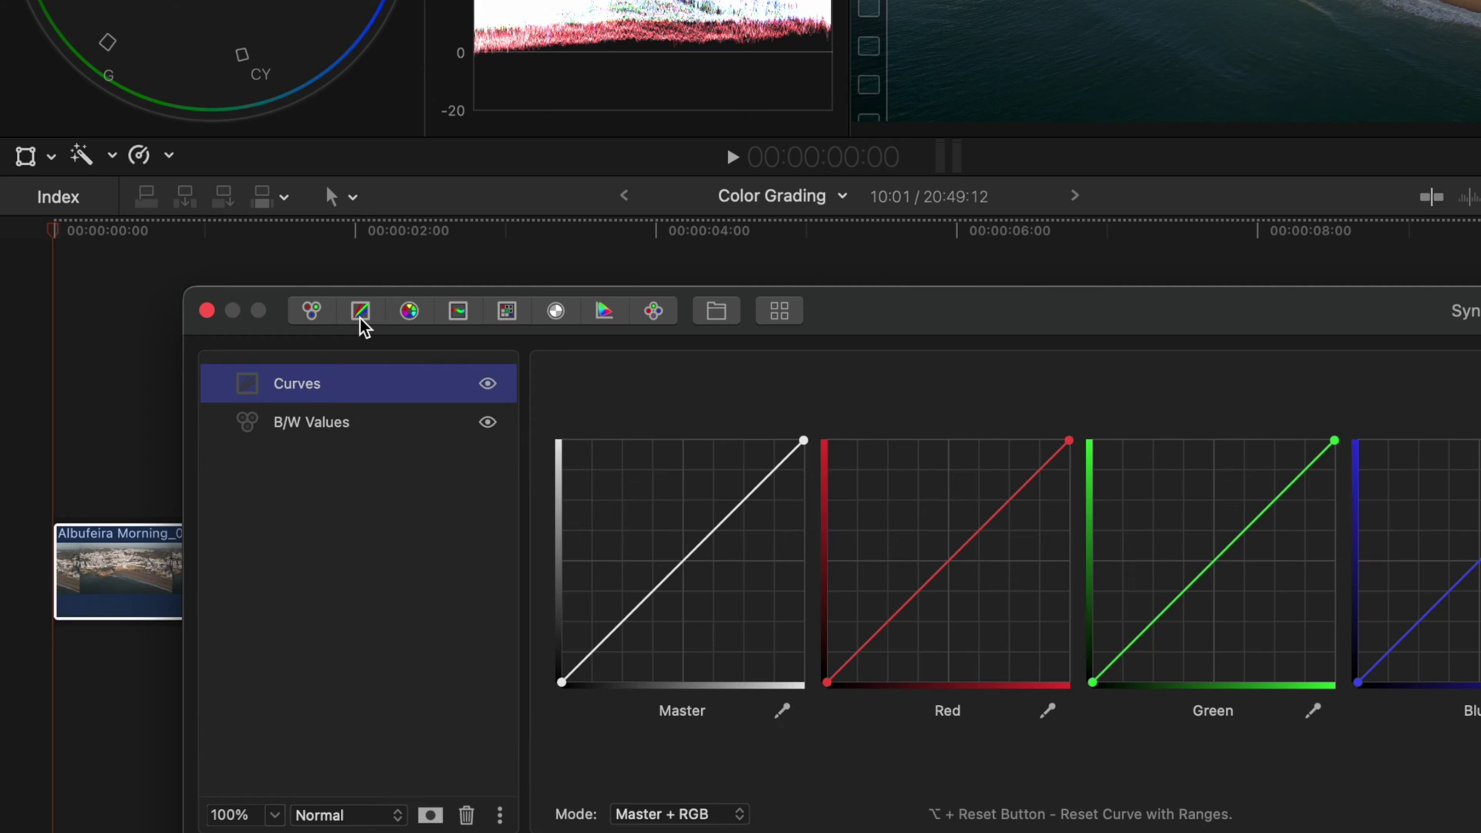
pyautogui.moveTo(324, 394); pyautogui.dragTo(328, 441)
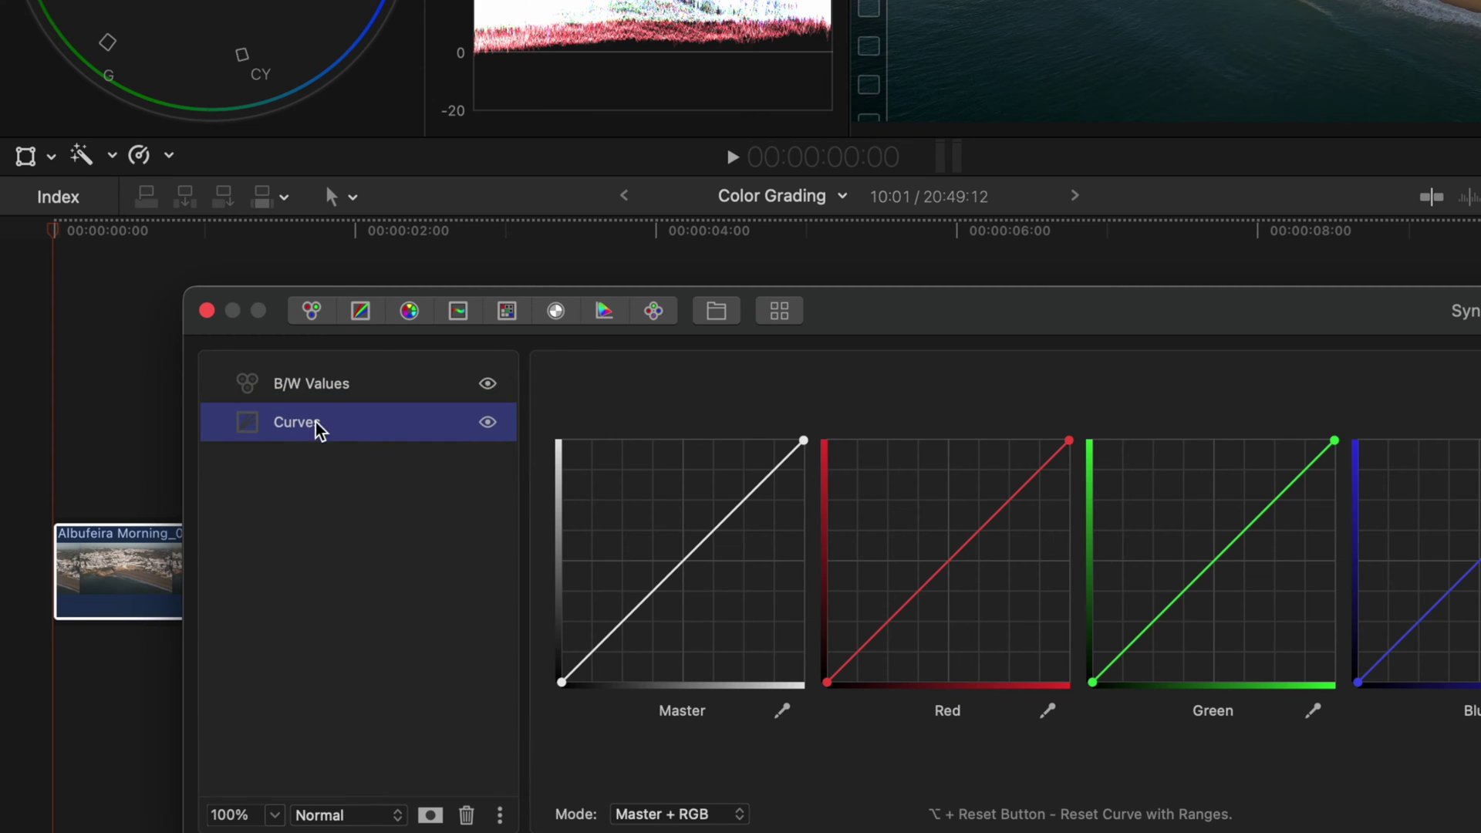
pyautogui.doubleClick(297, 422)
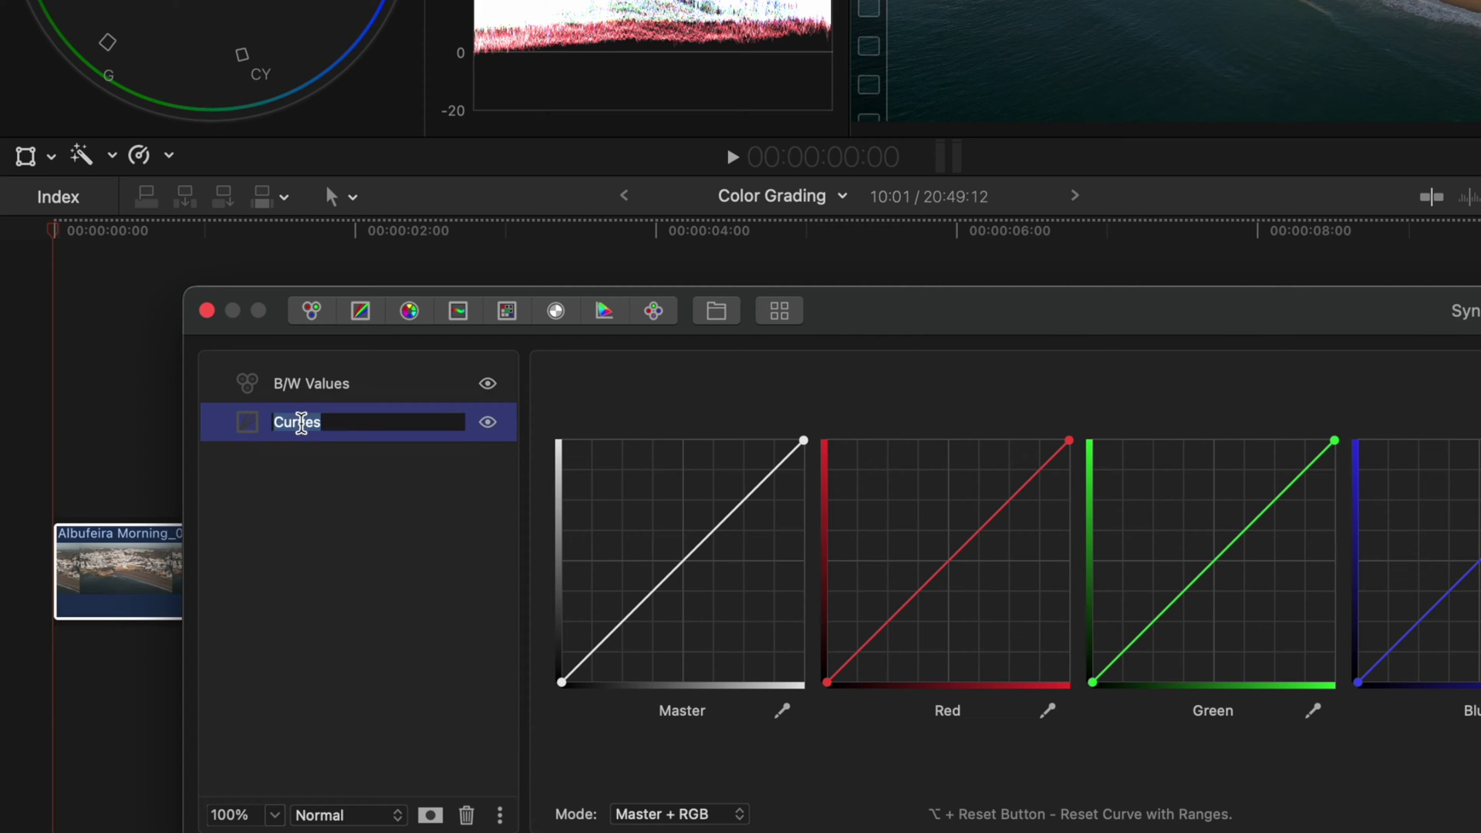
pyautogui.write('Contrast')
pyautogui.press('Return')
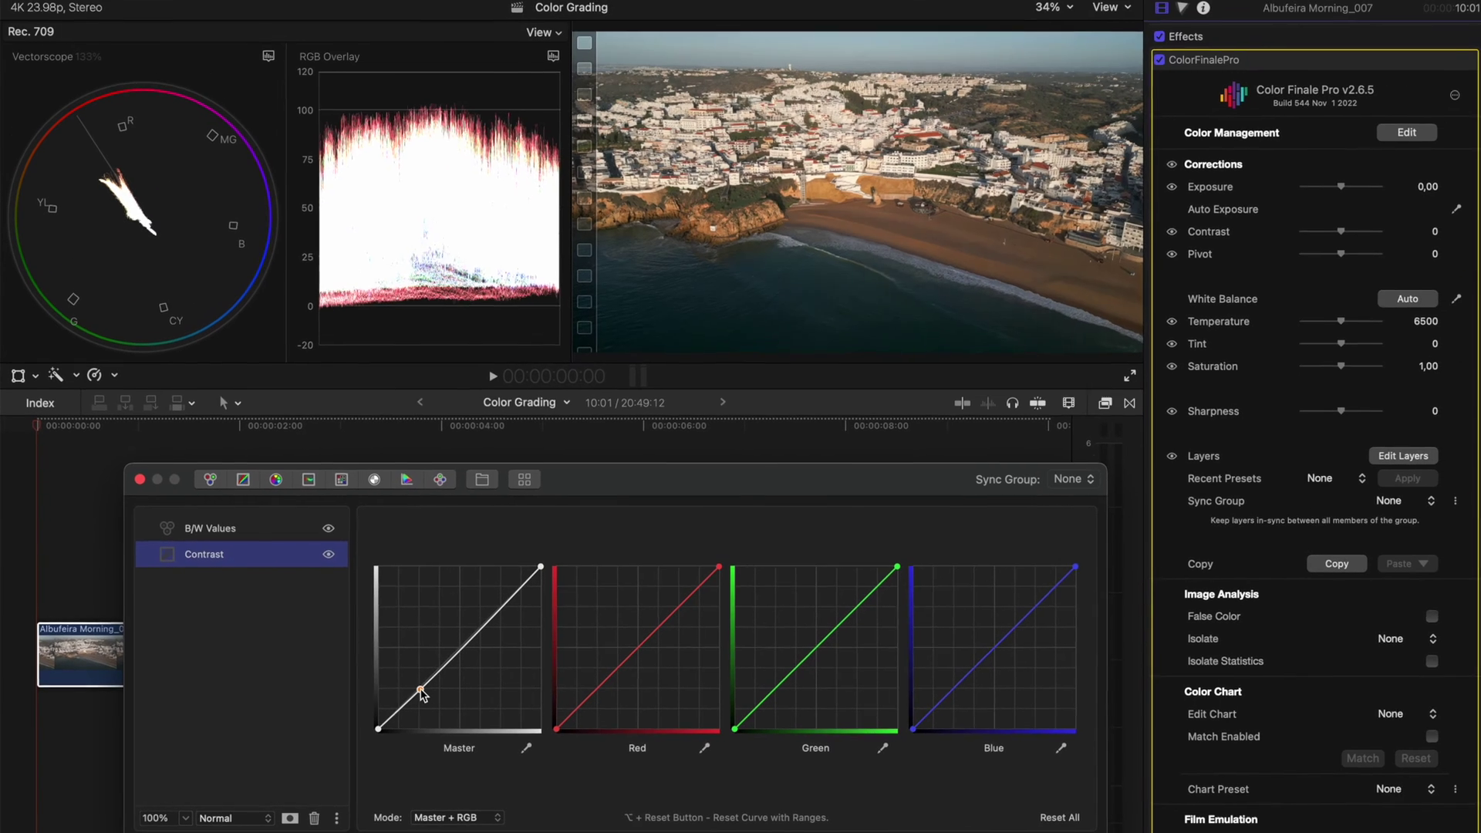
# Shape the Contrast layer's Master curve into a gentle S by lowering the shadows and raising the highlights
pyautogui.moveTo(420, 694); pyautogui.dragTo(426, 697)
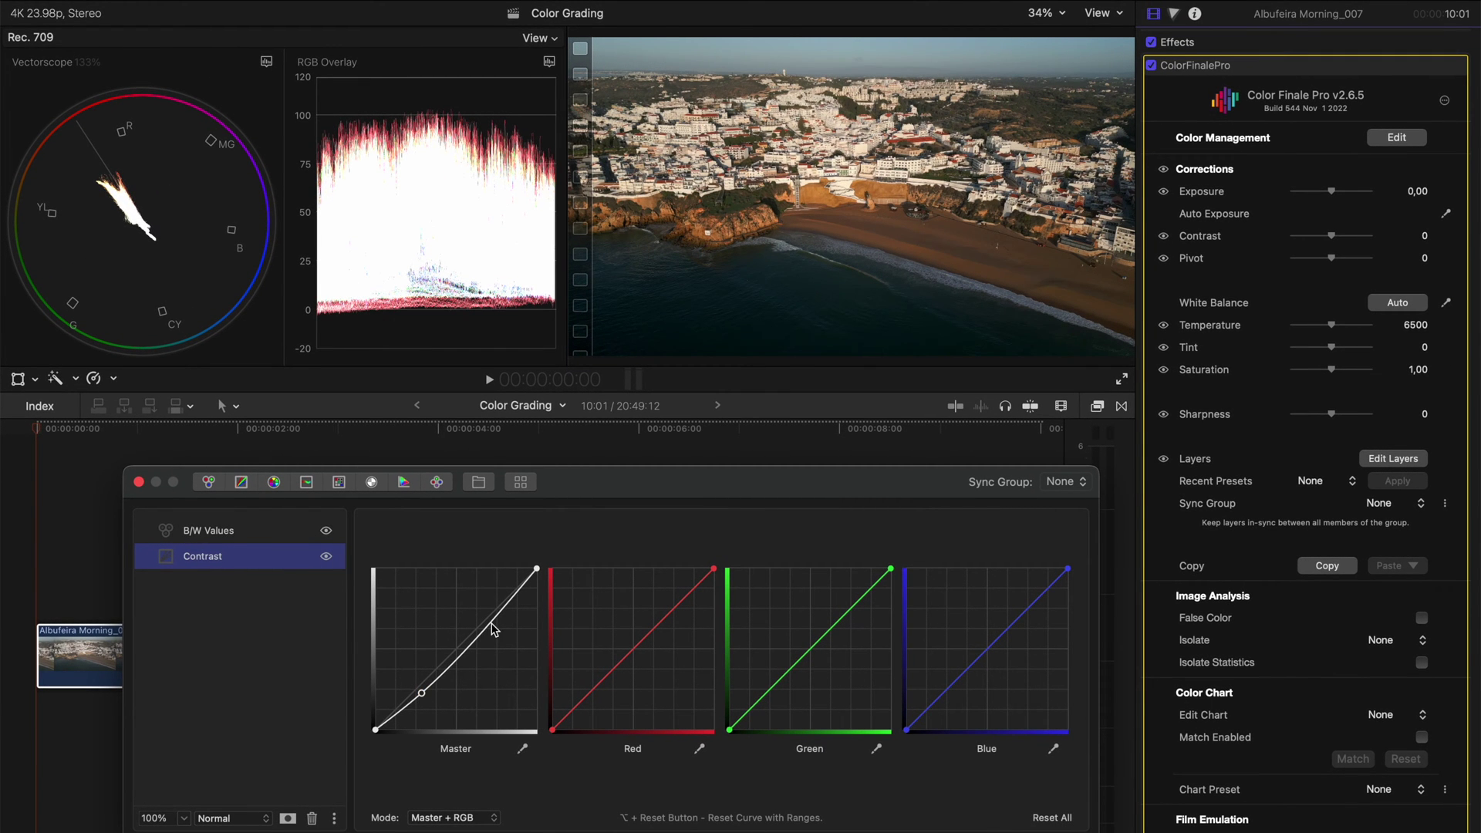
pyautogui.moveTo(492, 625); pyautogui.dragTo(485, 604)
pyautogui.moveTo(425, 698)
pyautogui.mouseDown()
pyautogui.moveTo(375, 727)
pyautogui.moveTo(424, 698)
pyautogui.mouseUp()
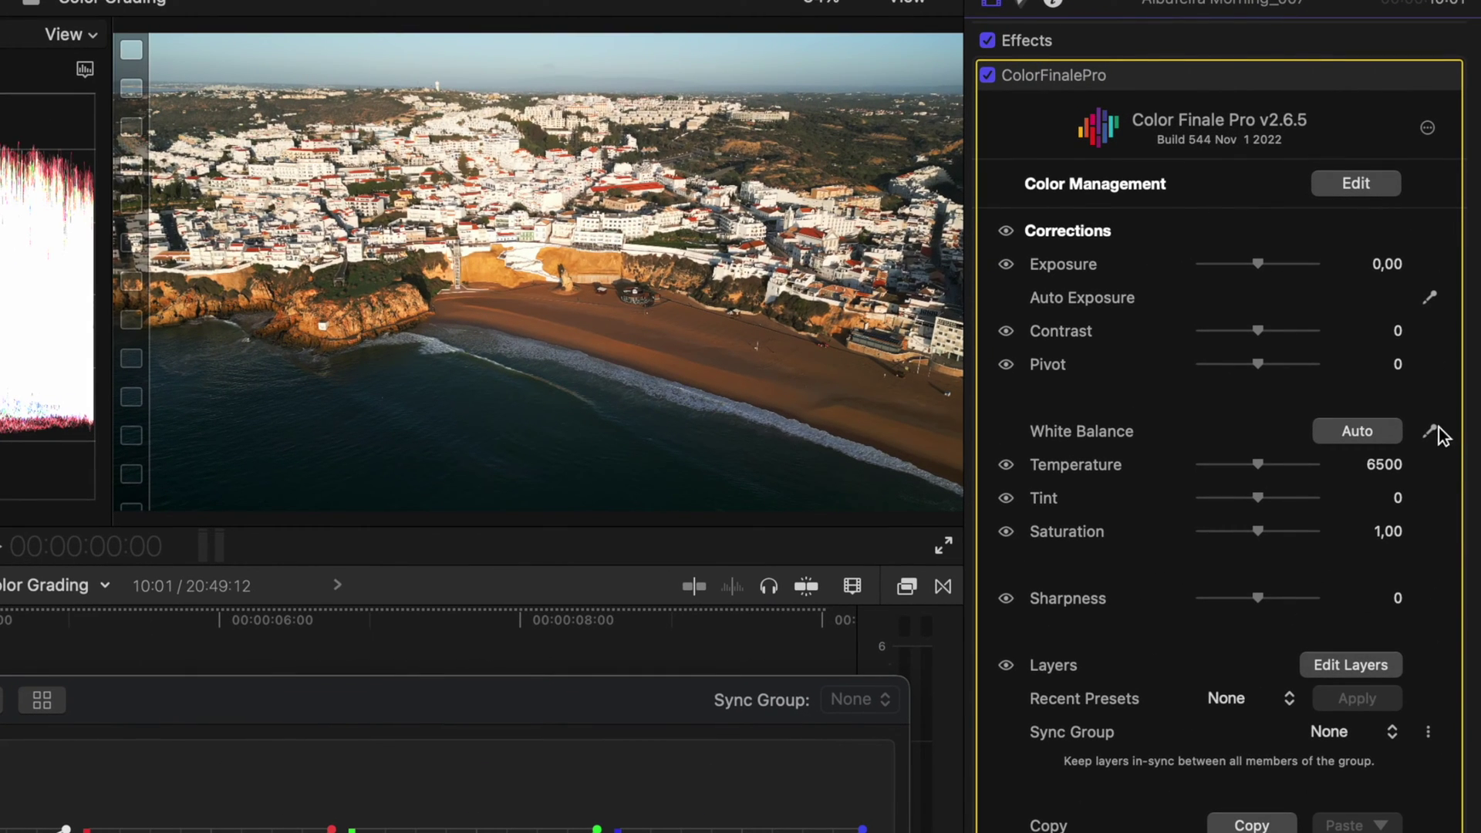
# Set the white balance by sampling a white building in the image and adjust the temperature to 6006
pyautogui.click(1429, 432)
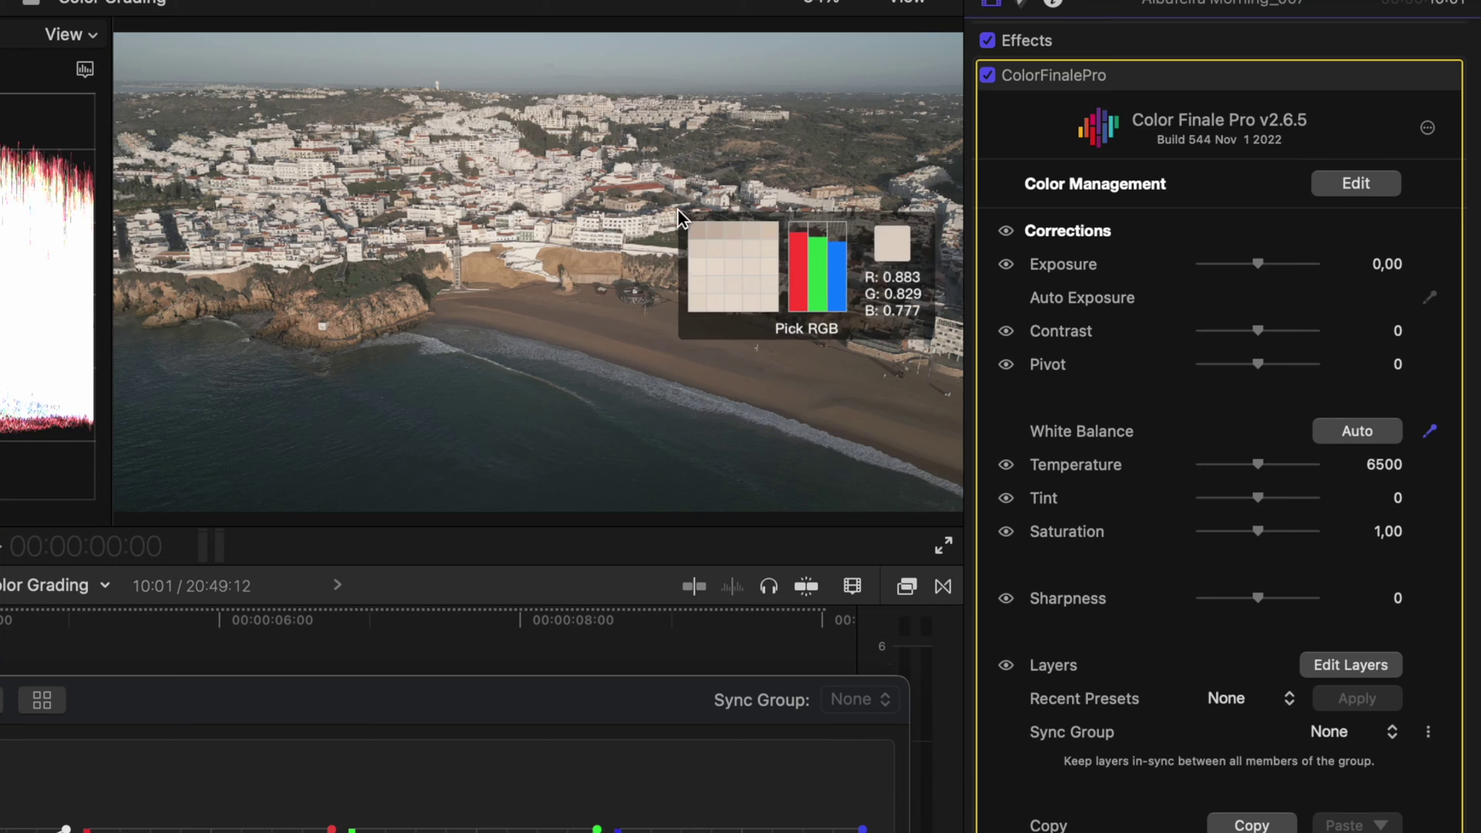
pyautogui.click(526, 252)
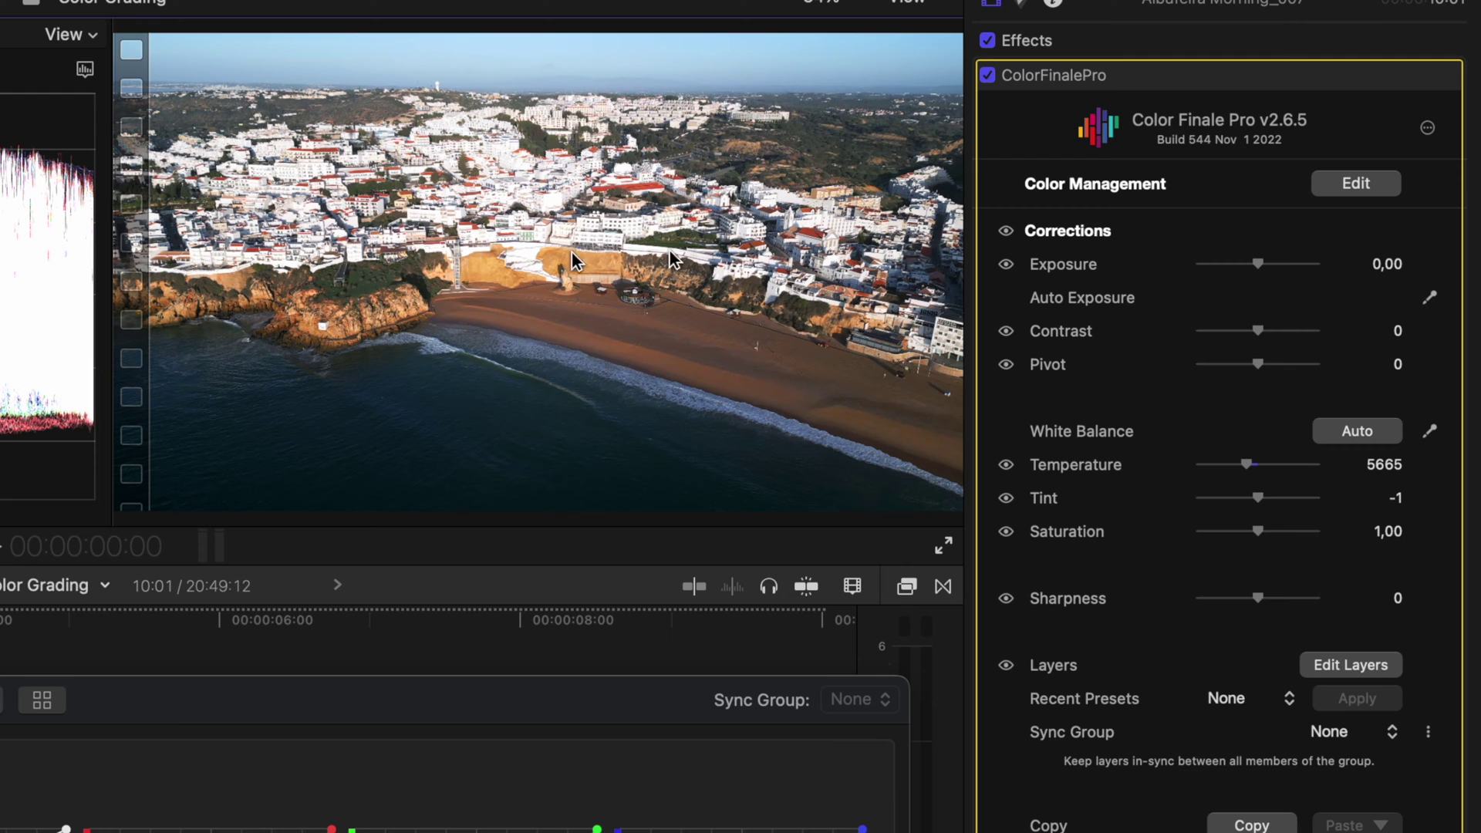
pyautogui.moveTo(1247, 465); pyautogui.dragTo(1252, 465)
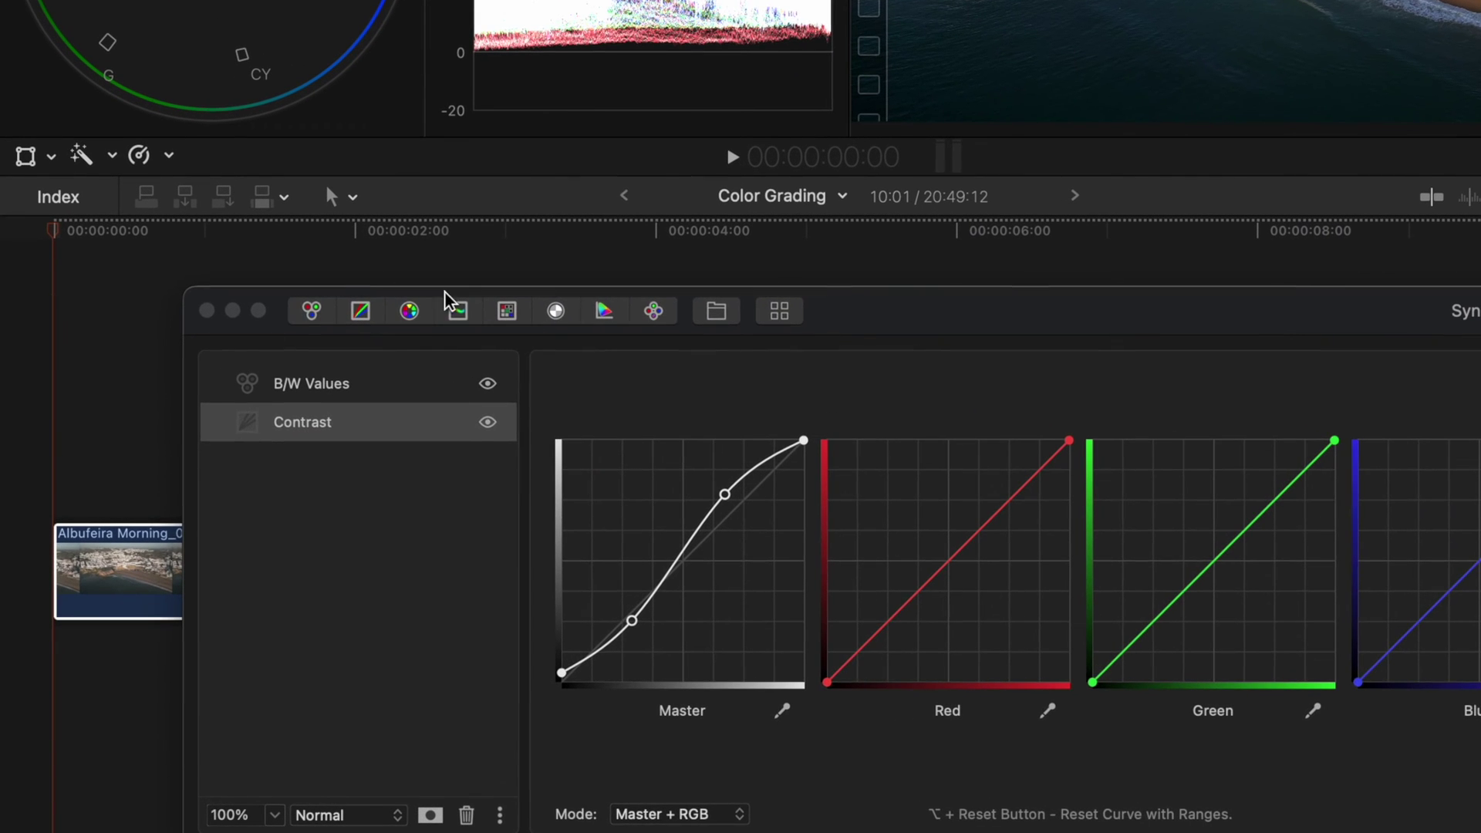
# Add a Six Vectors layer below Contrast and name it "Look"
pyautogui.click(276, 483)
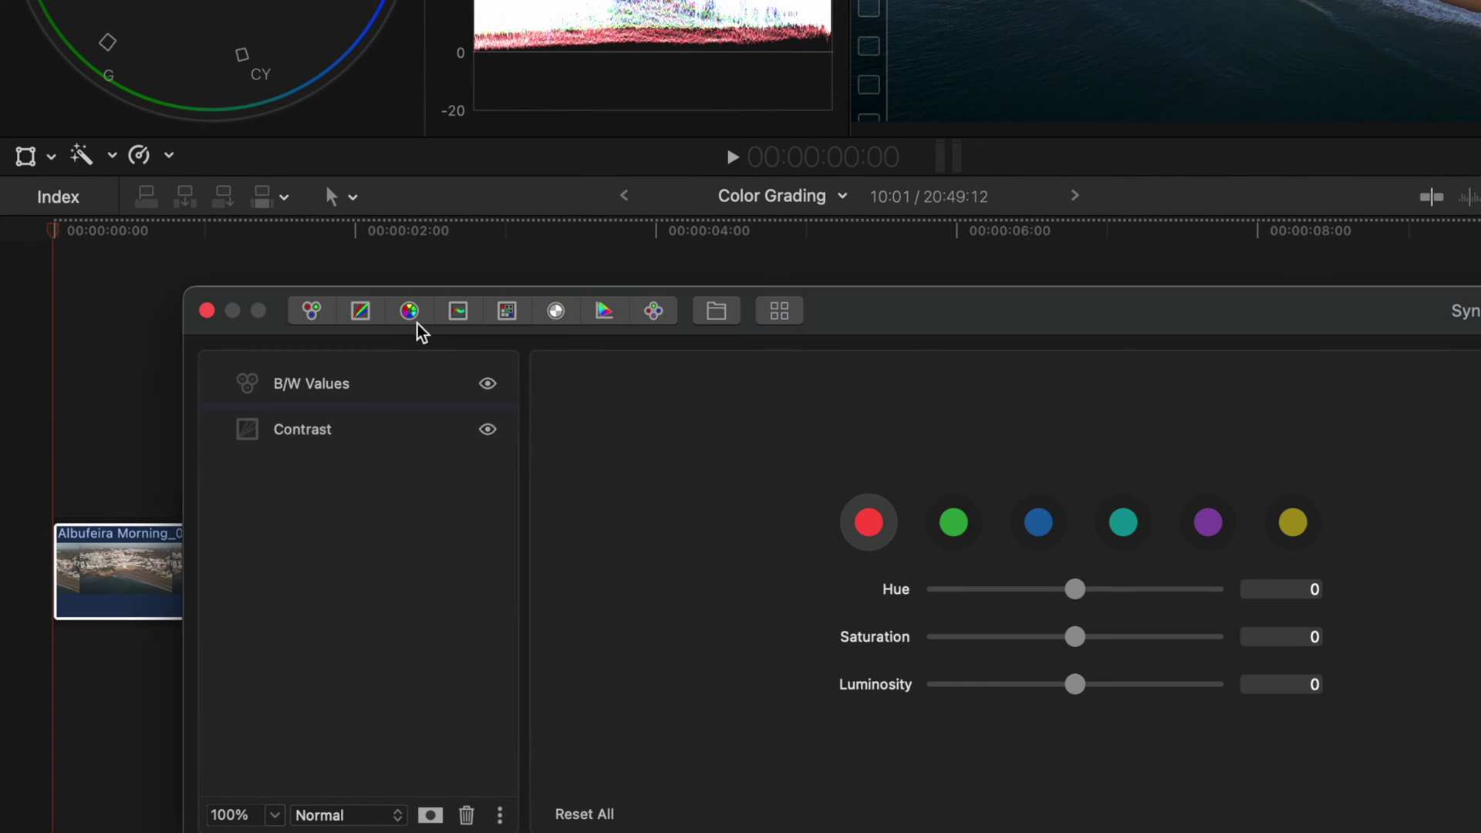
pyautogui.moveTo(334, 432); pyautogui.dragTo(333, 490)
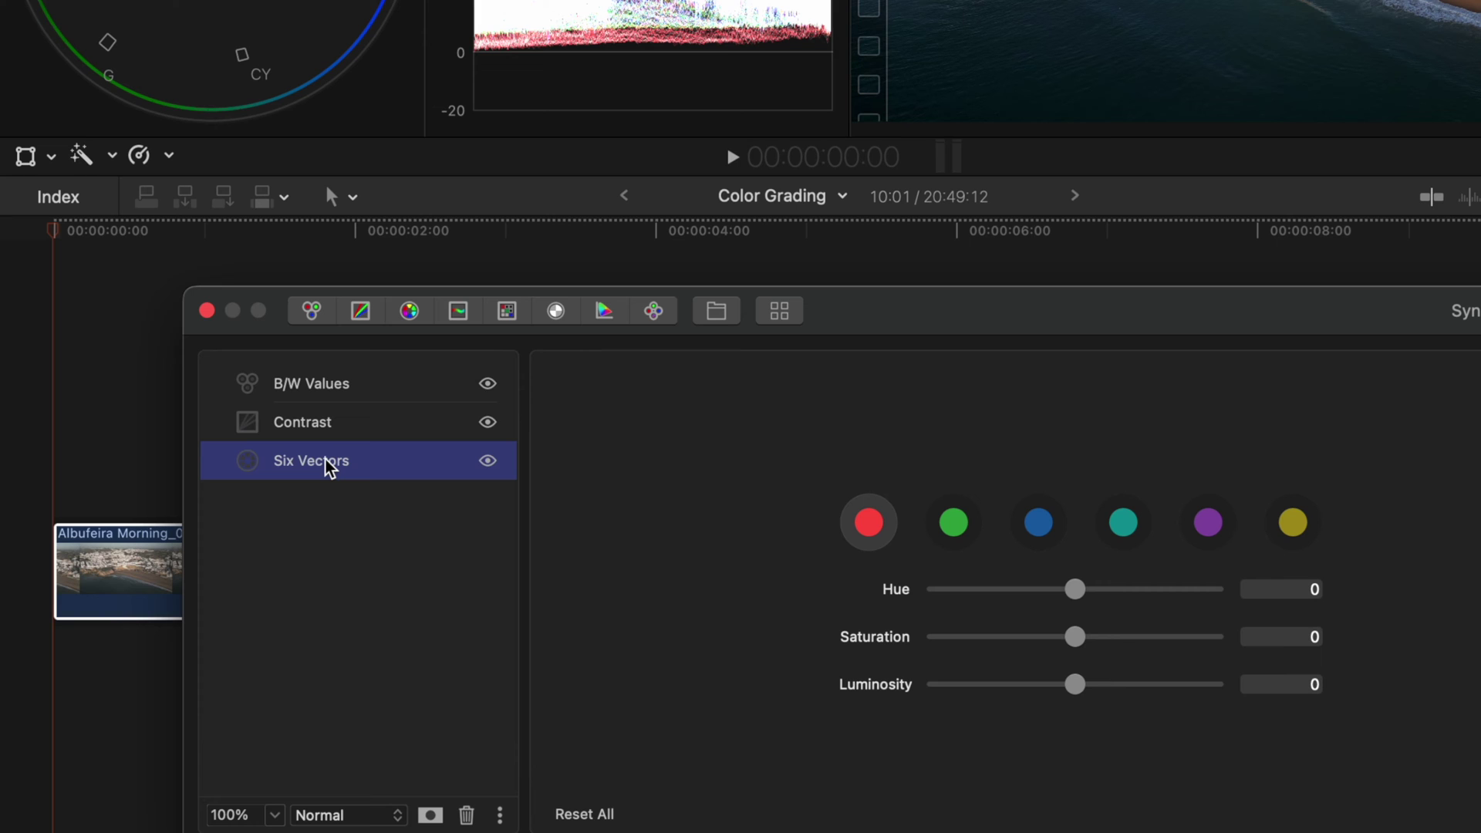
pyautogui.doubleClick(312, 460)
pyautogui.write('Look')
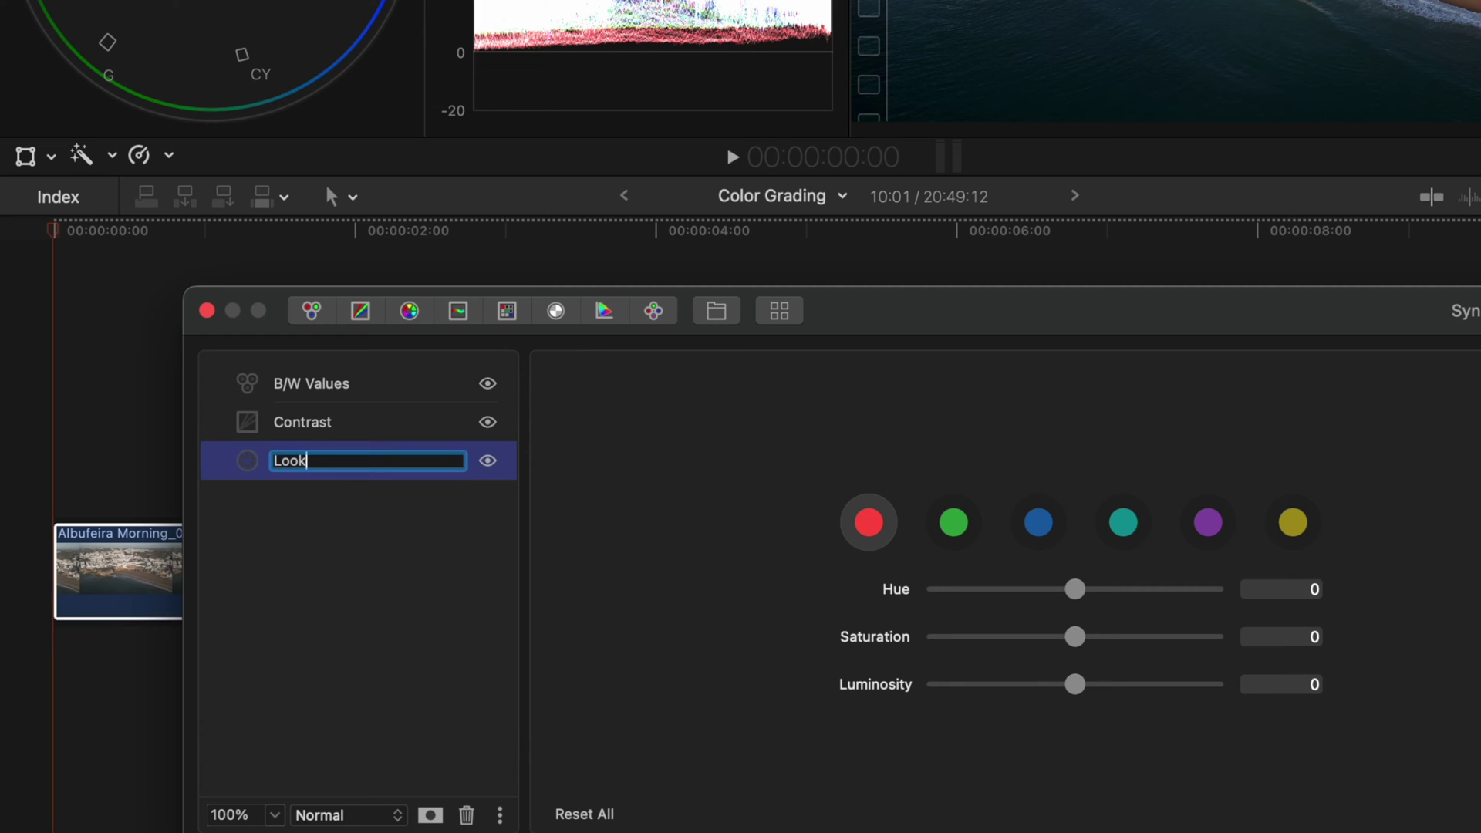
pyautogui.press('Return')
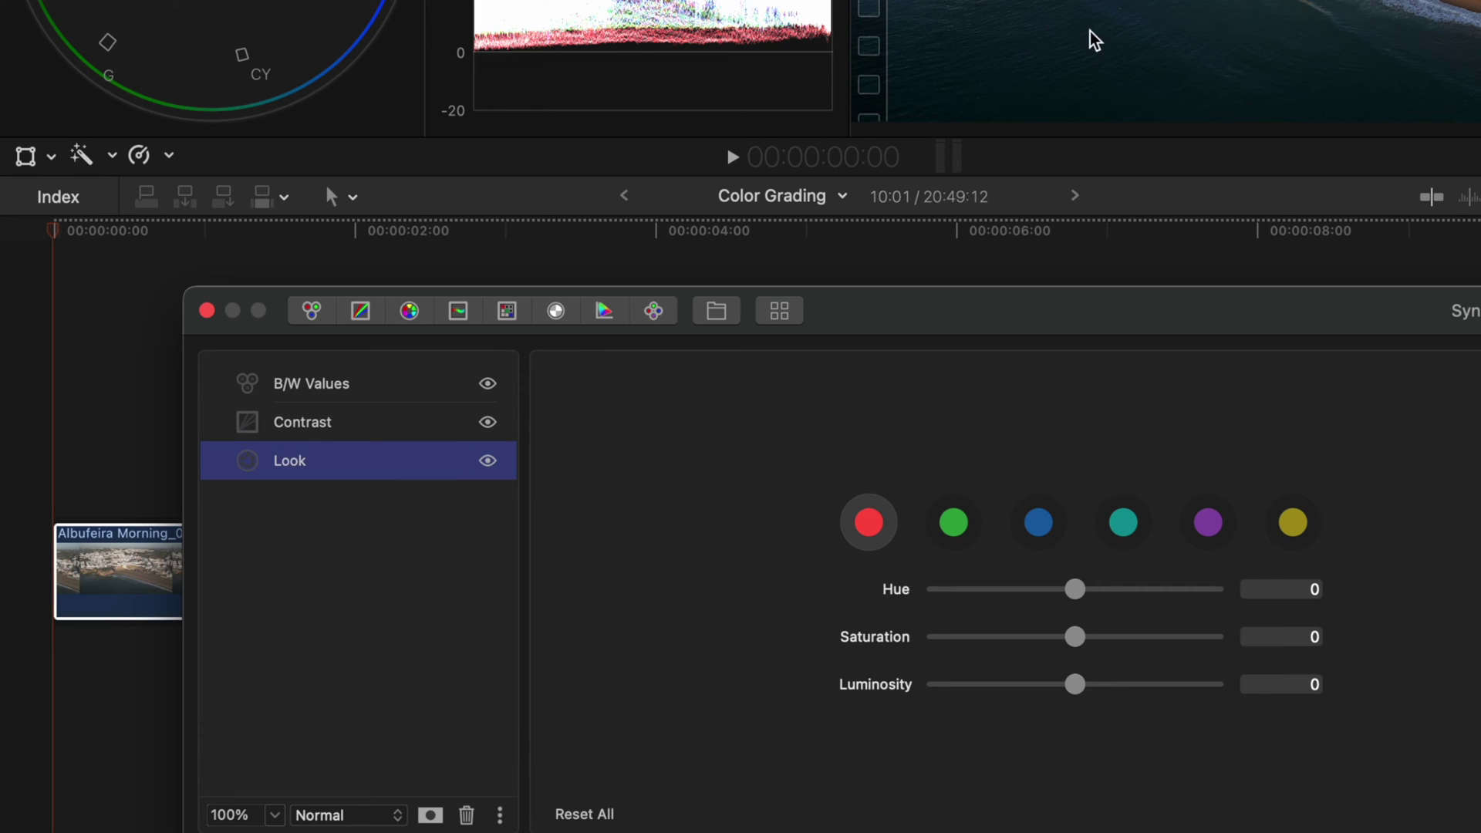
# Adjust the Look layer's yellow vector to hue 0,182, saturation 0,07 and luminosity 0,074
pyautogui.click(1293, 524)
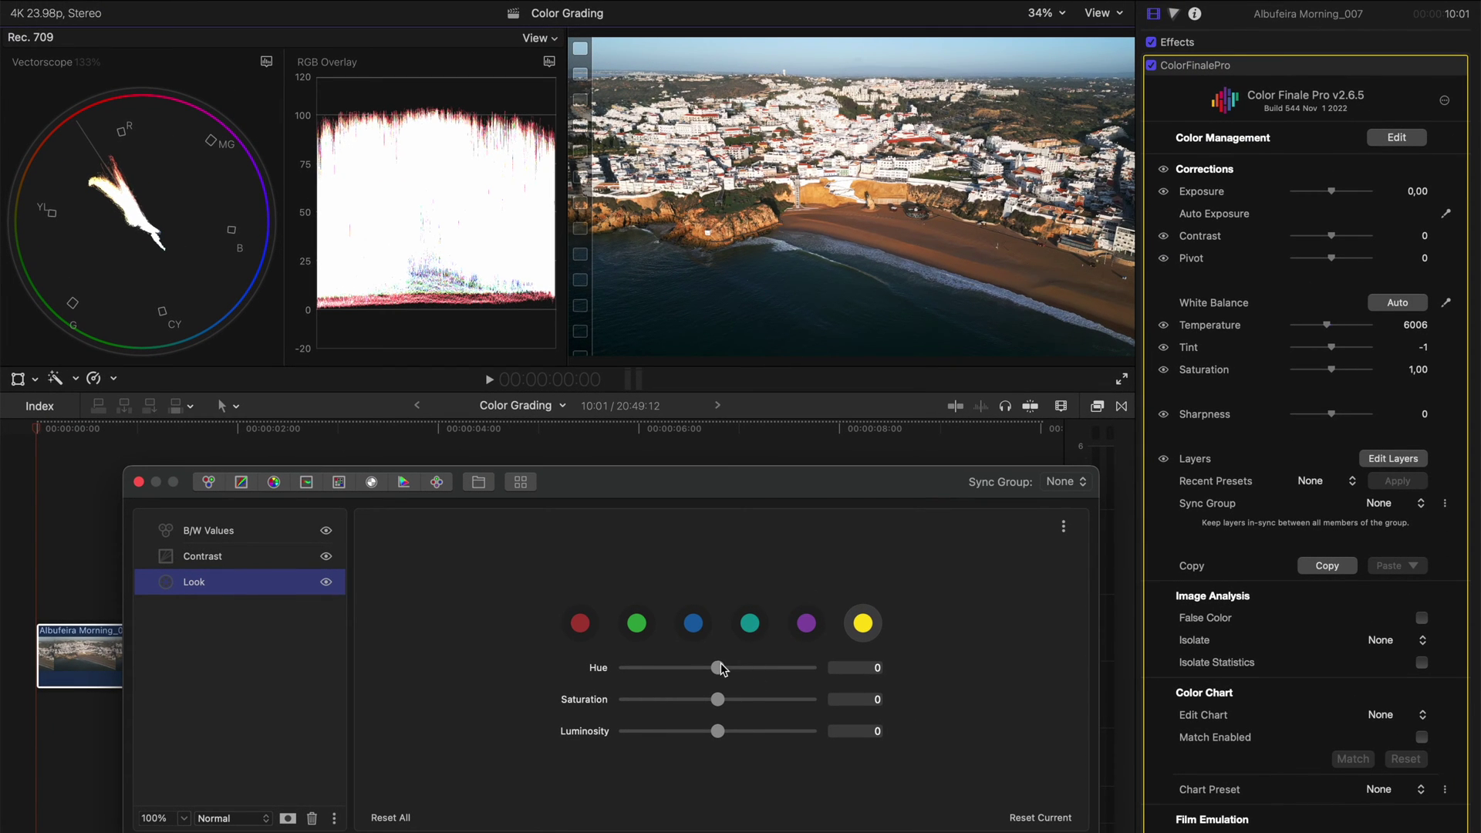
pyautogui.moveTo(721, 669)
pyautogui.mouseDown()
pyautogui.moveTo(628, 668)
pyautogui.moveTo(771, 668)
pyautogui.moveTo(635, 668)
pyautogui.moveTo(736, 669)
pyautogui.mouseUp()
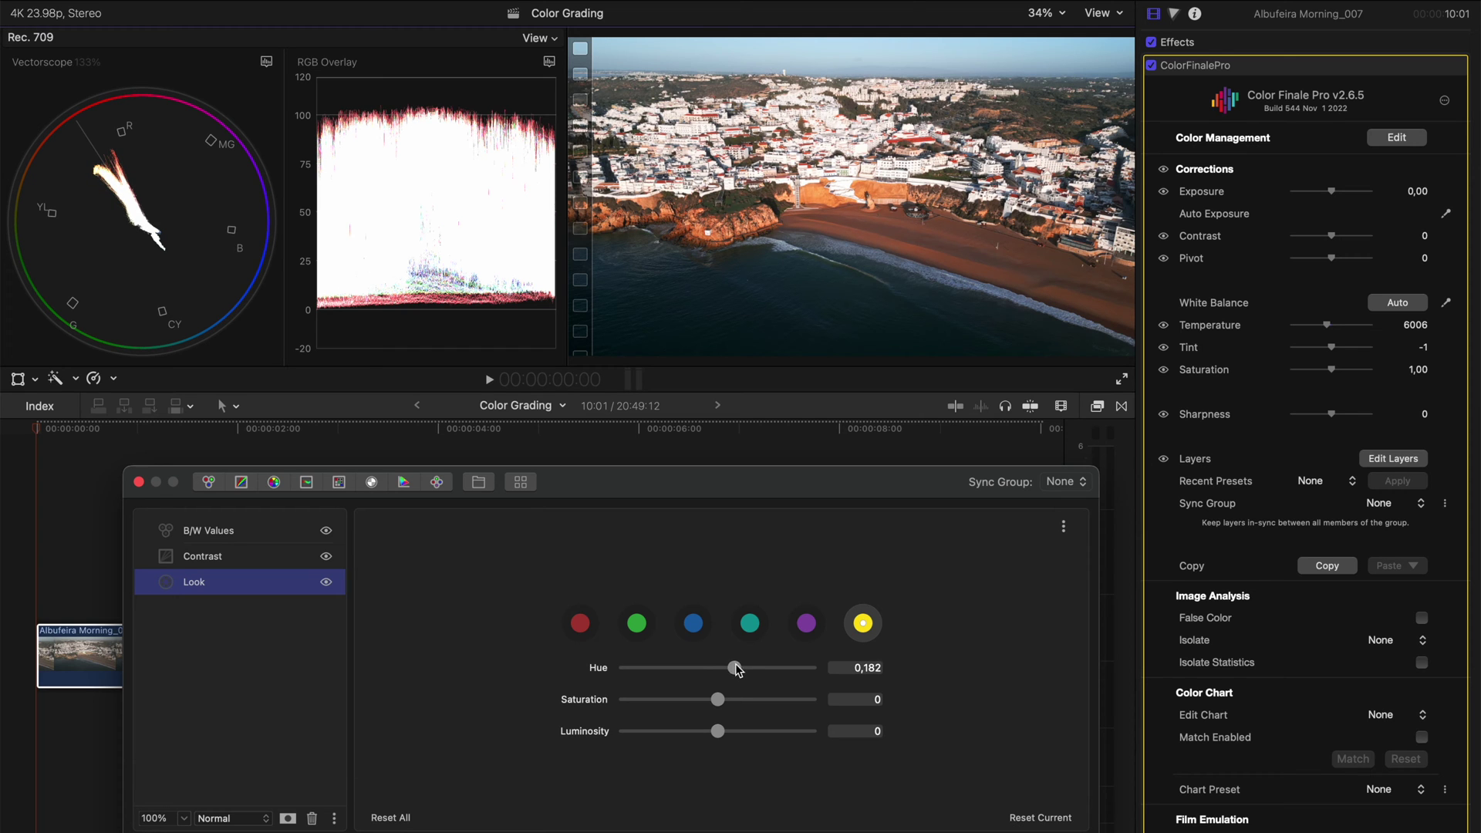
pyautogui.moveTo(718, 700); pyautogui.dragTo(722, 700)
pyautogui.moveTo(718, 733); pyautogui.dragTo(768, 738)
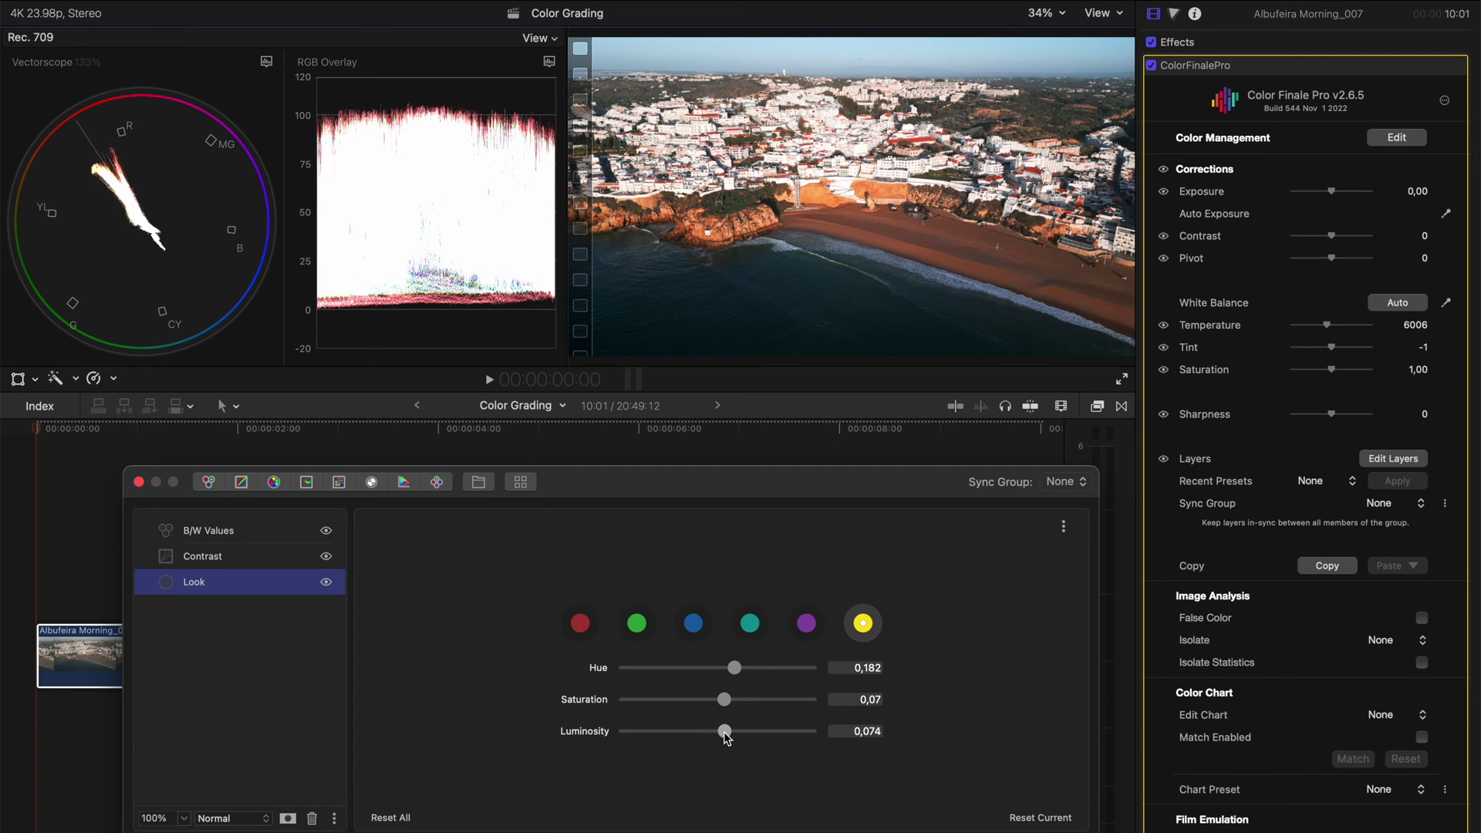
# Set the Look layer's blue vector luminosity to 0,34 and adjust its hue and saturation
pyautogui.doubleClick(596, 738)
pyautogui.click(692, 625)
pyautogui.moveTo(719, 738); pyautogui.dragTo(750, 735)
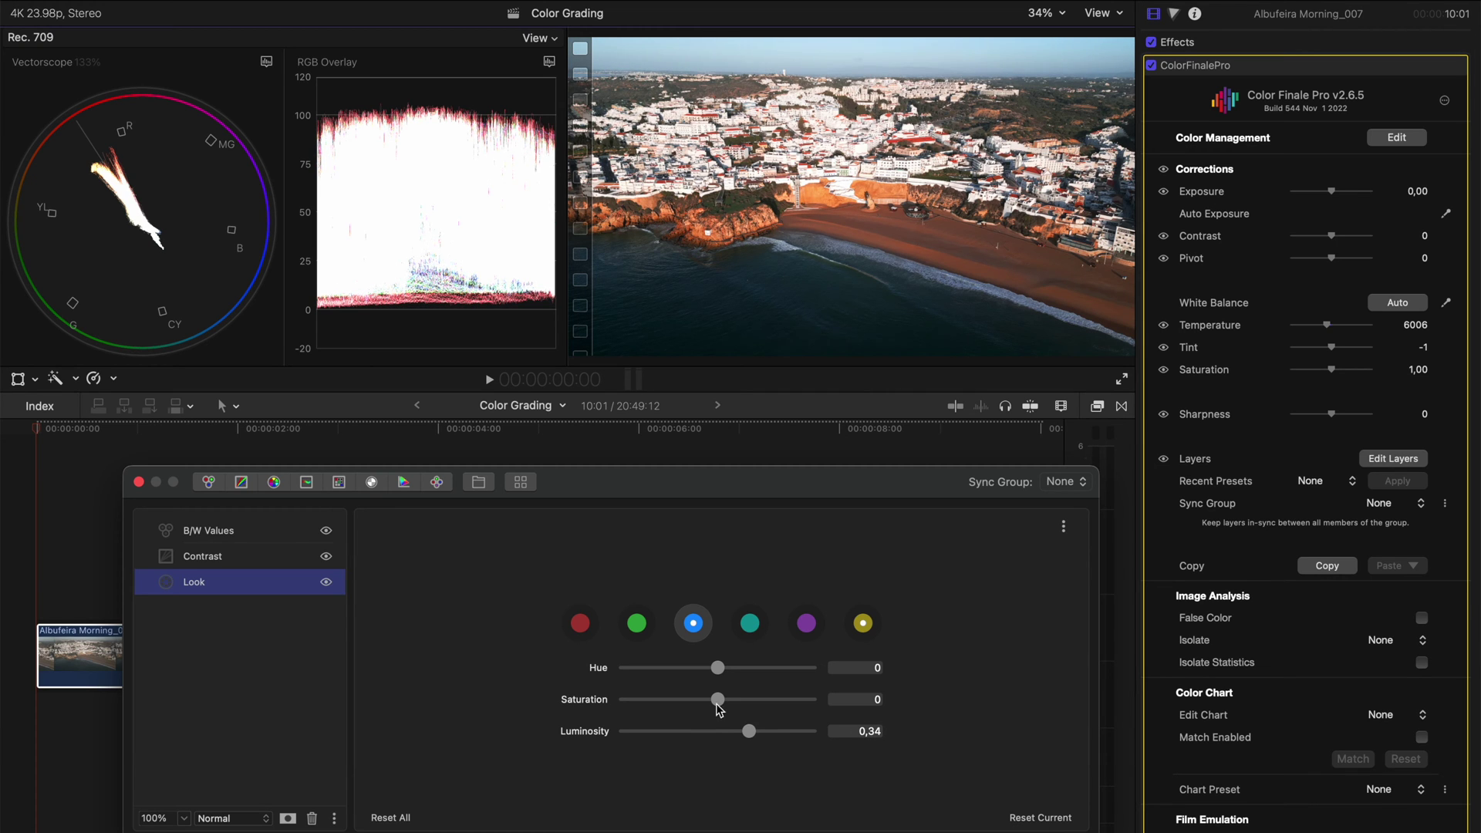
pyautogui.moveTo(720, 677); pyautogui.dragTo(739, 701)
# Set the Look layer's cyan vector to hue -0,111 and saturation 0,353, and hide the layer
pyautogui.click(751, 625)
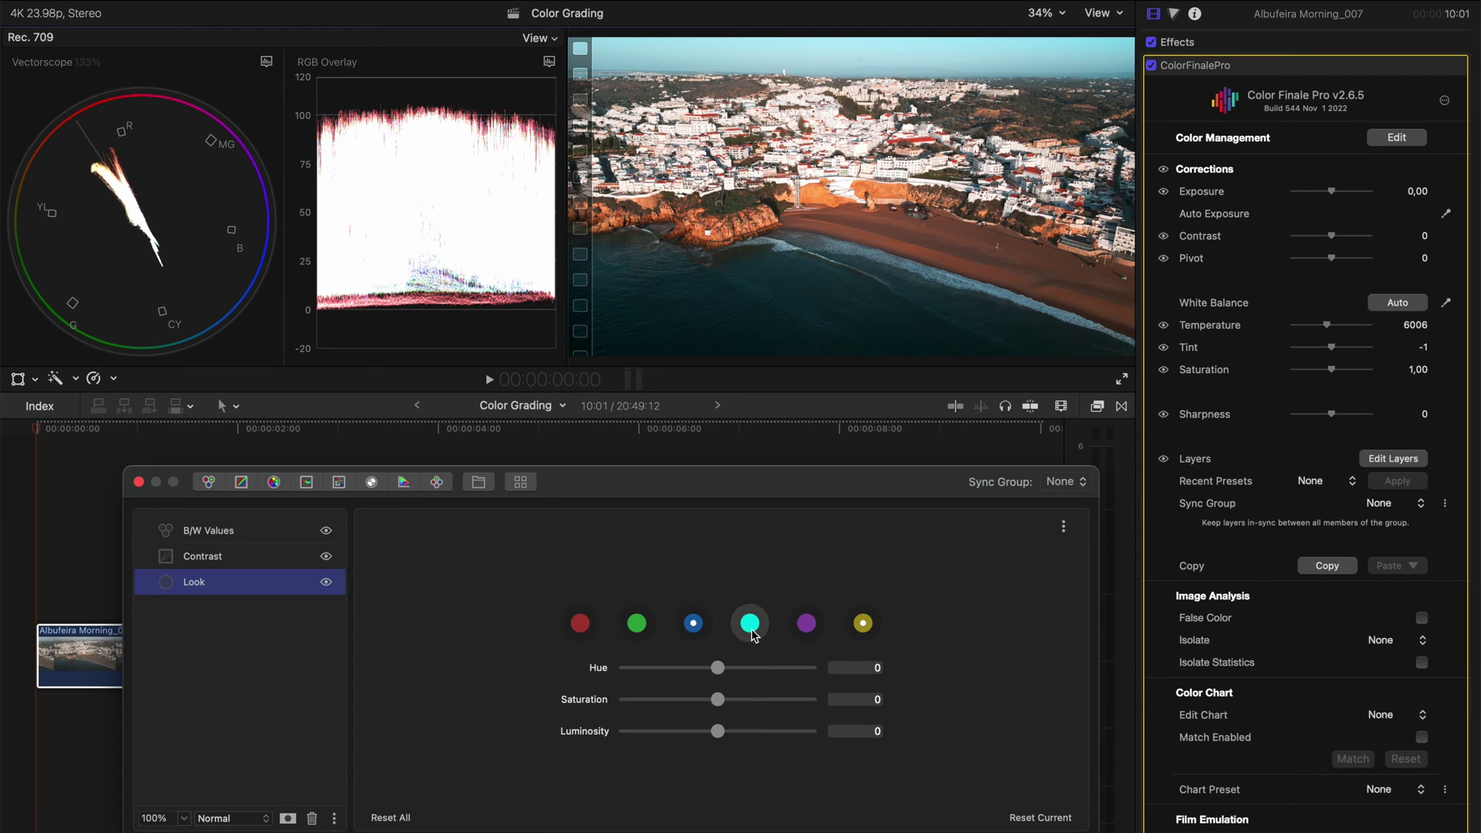
pyautogui.moveTo(730, 670); pyautogui.dragTo(750, 701)
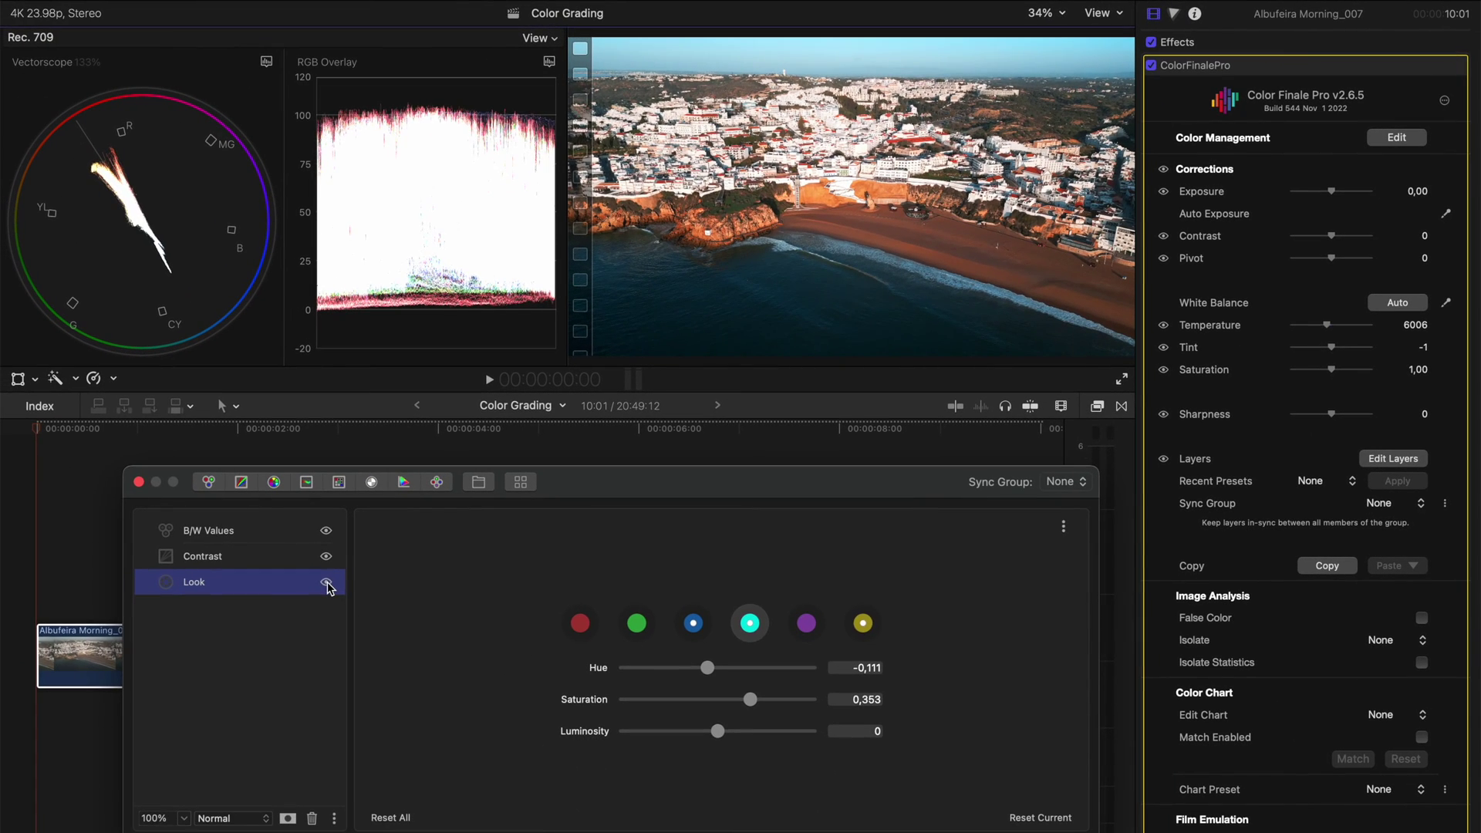
pyautogui.click(326, 582)
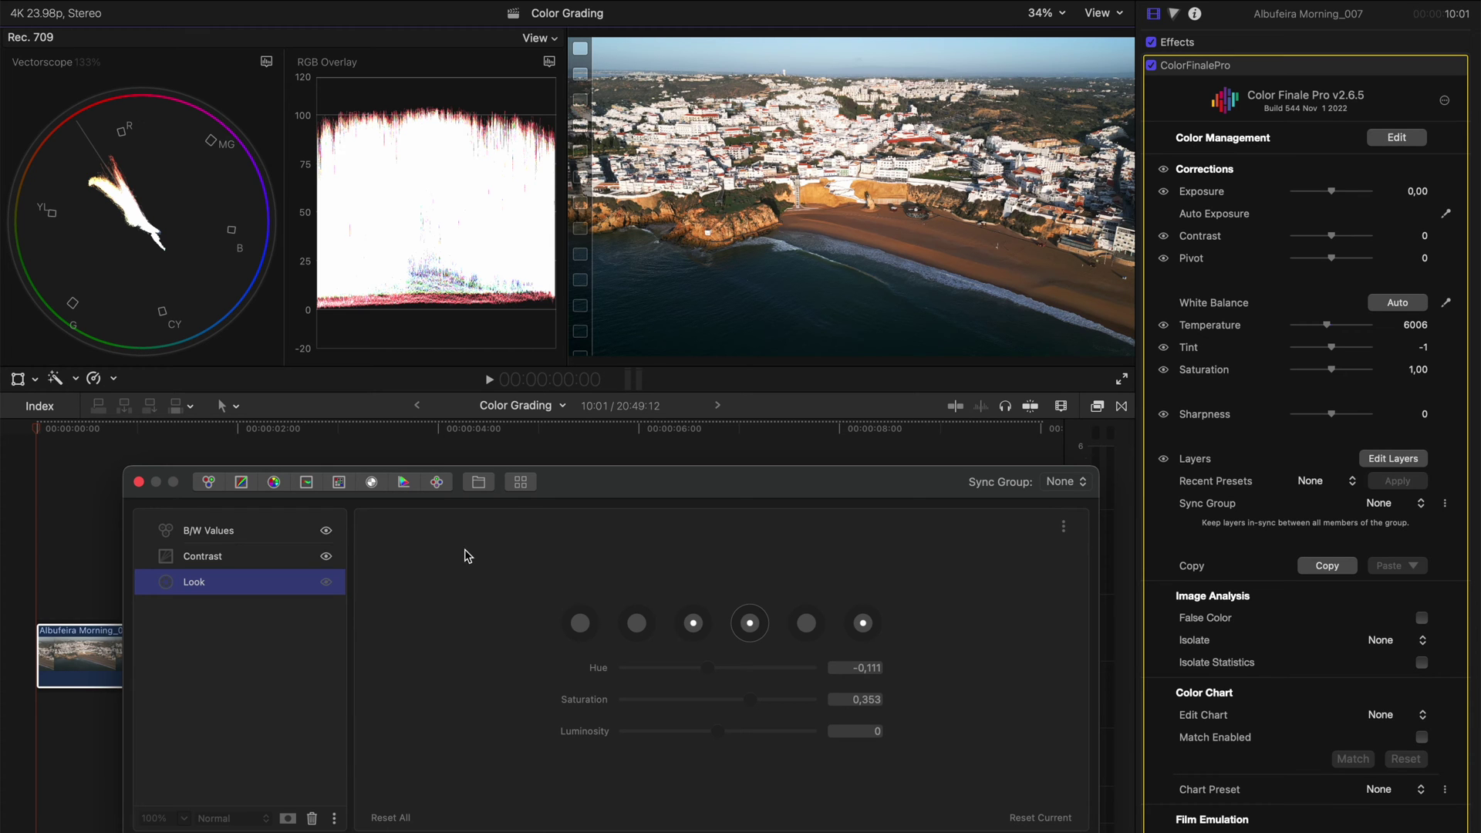
# Open the preset browser and look through the recent and built-in LUTs in Rec.709
pyautogui.click(521, 483)
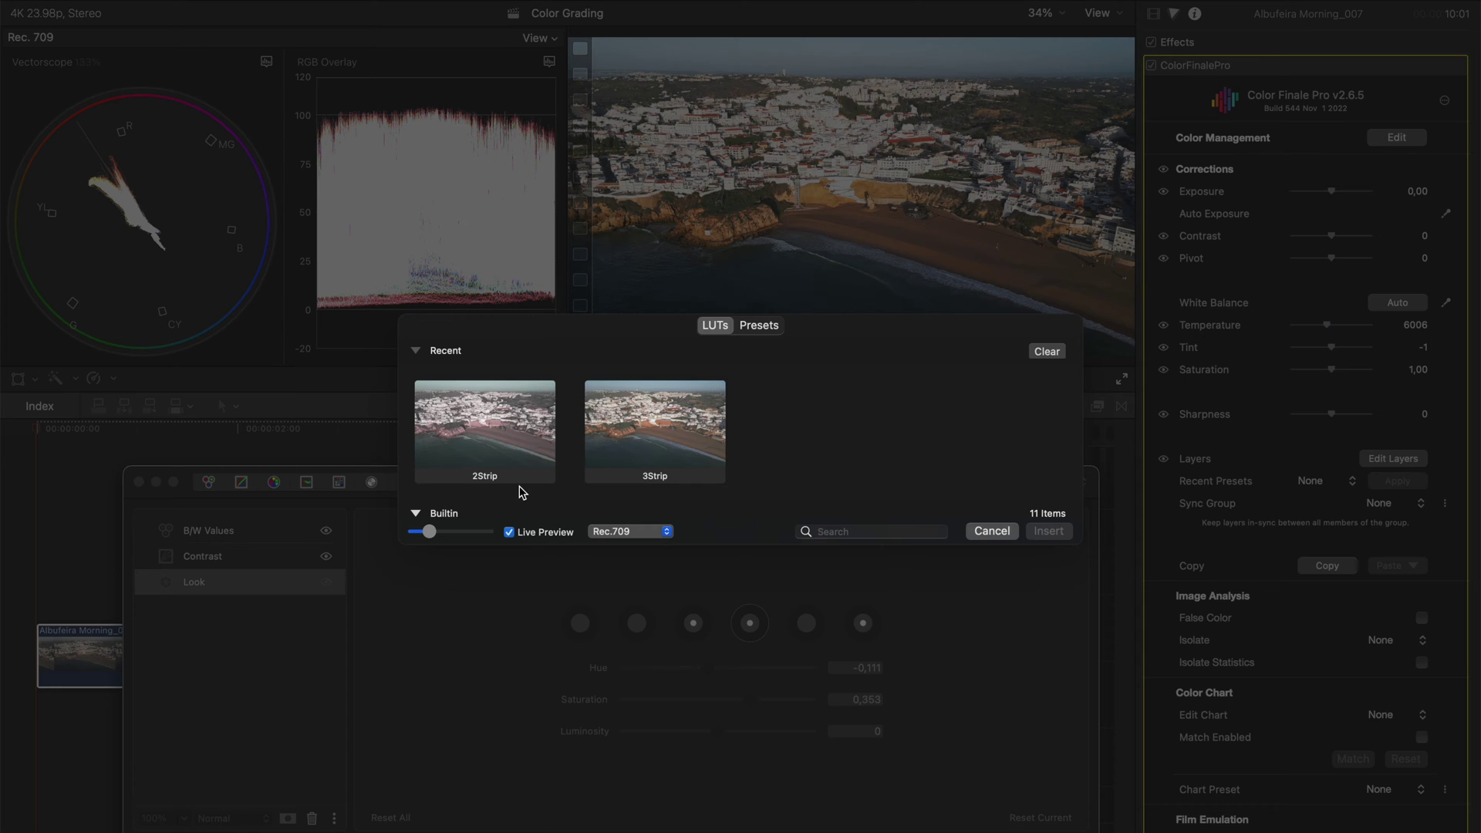
pyautogui.scroll(-6, 562, 474)
pyautogui.scroll(3, 566, 477)
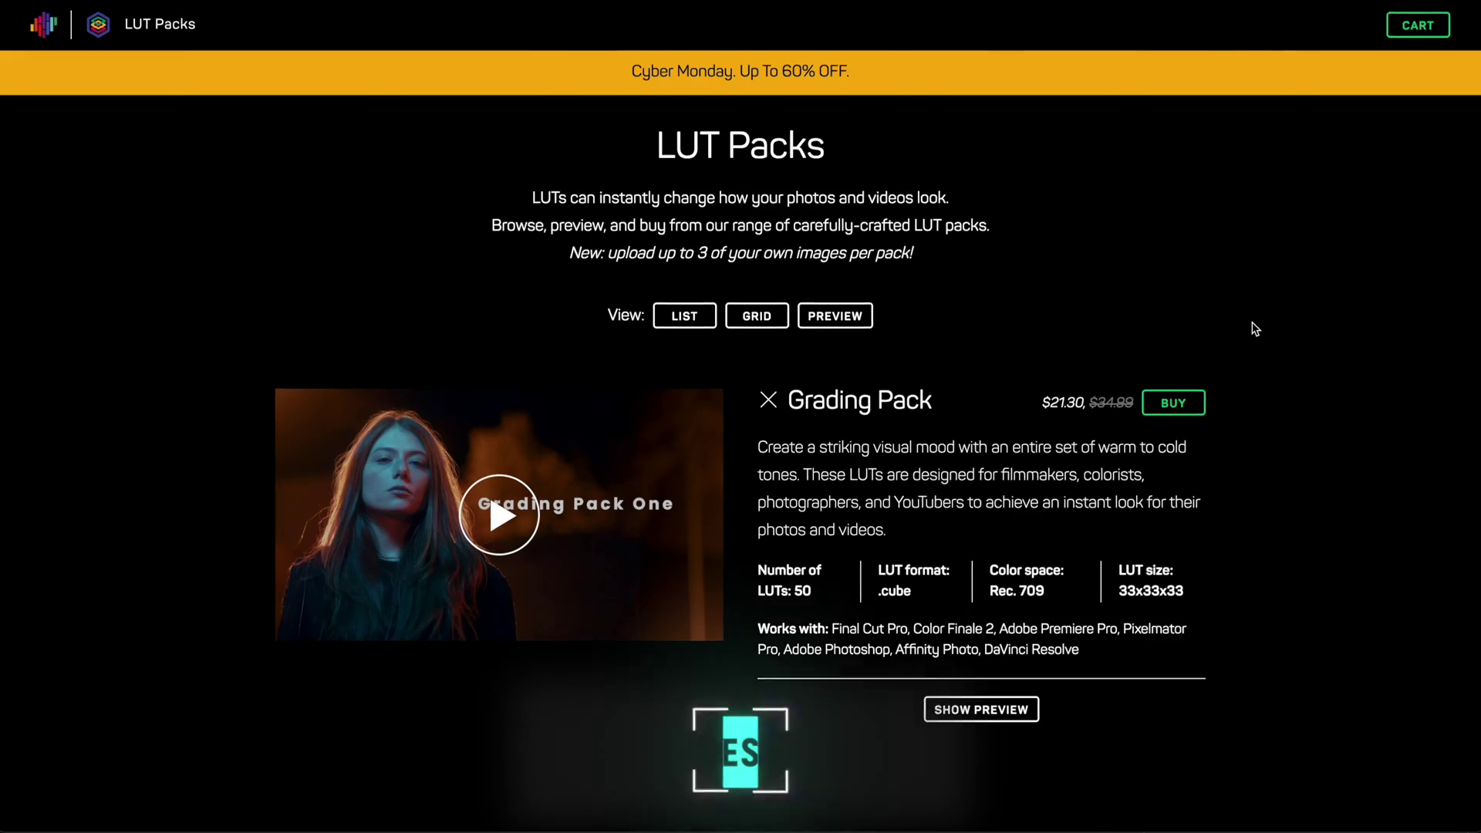
# Browse the LUT Packs web page from the Grading and Cinematic packs through the seasonal packs
pyautogui.scroll(-10, 1255, 327)
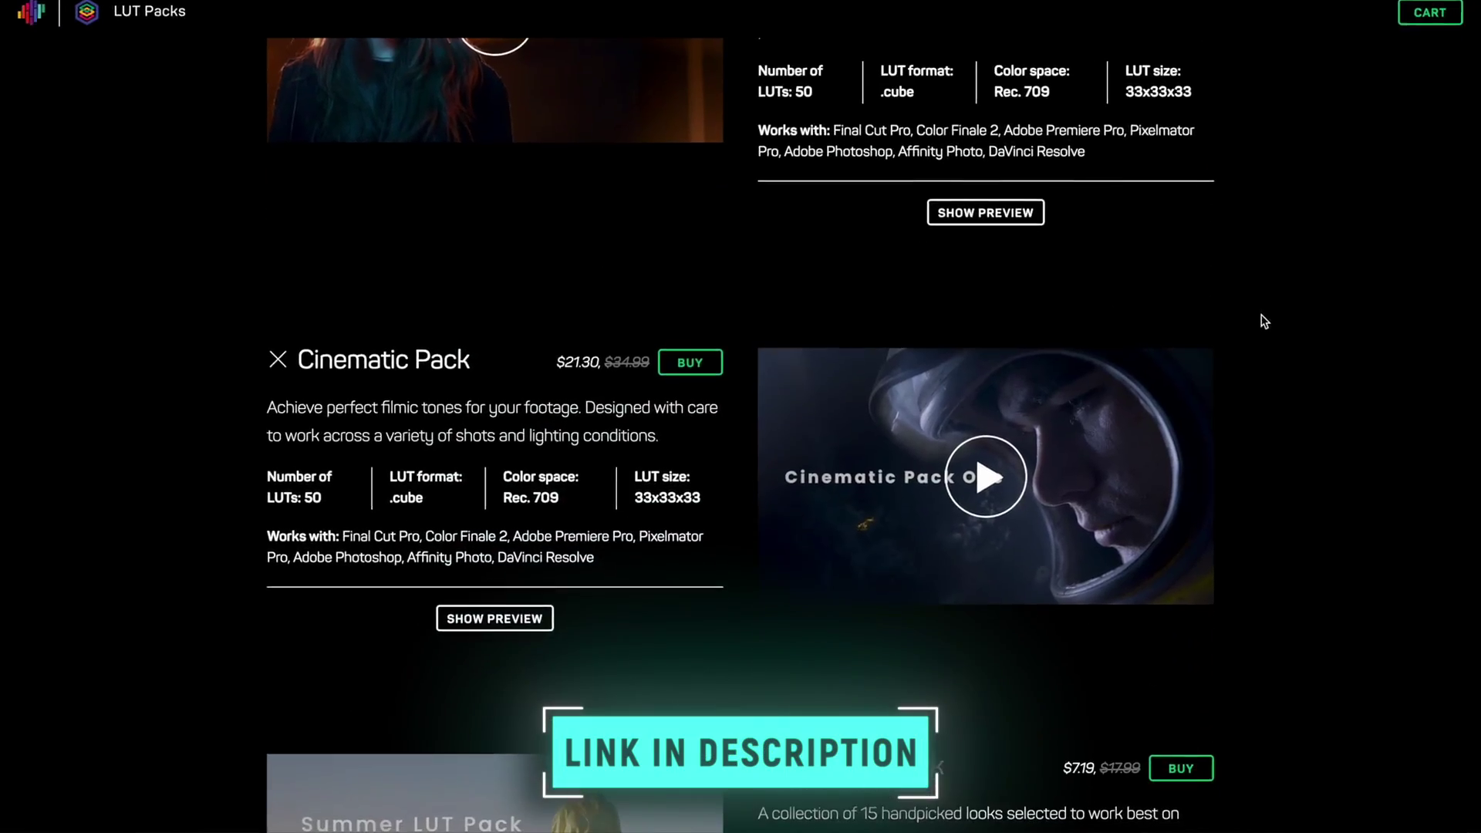
pyautogui.scroll(-2, 1320, 266)
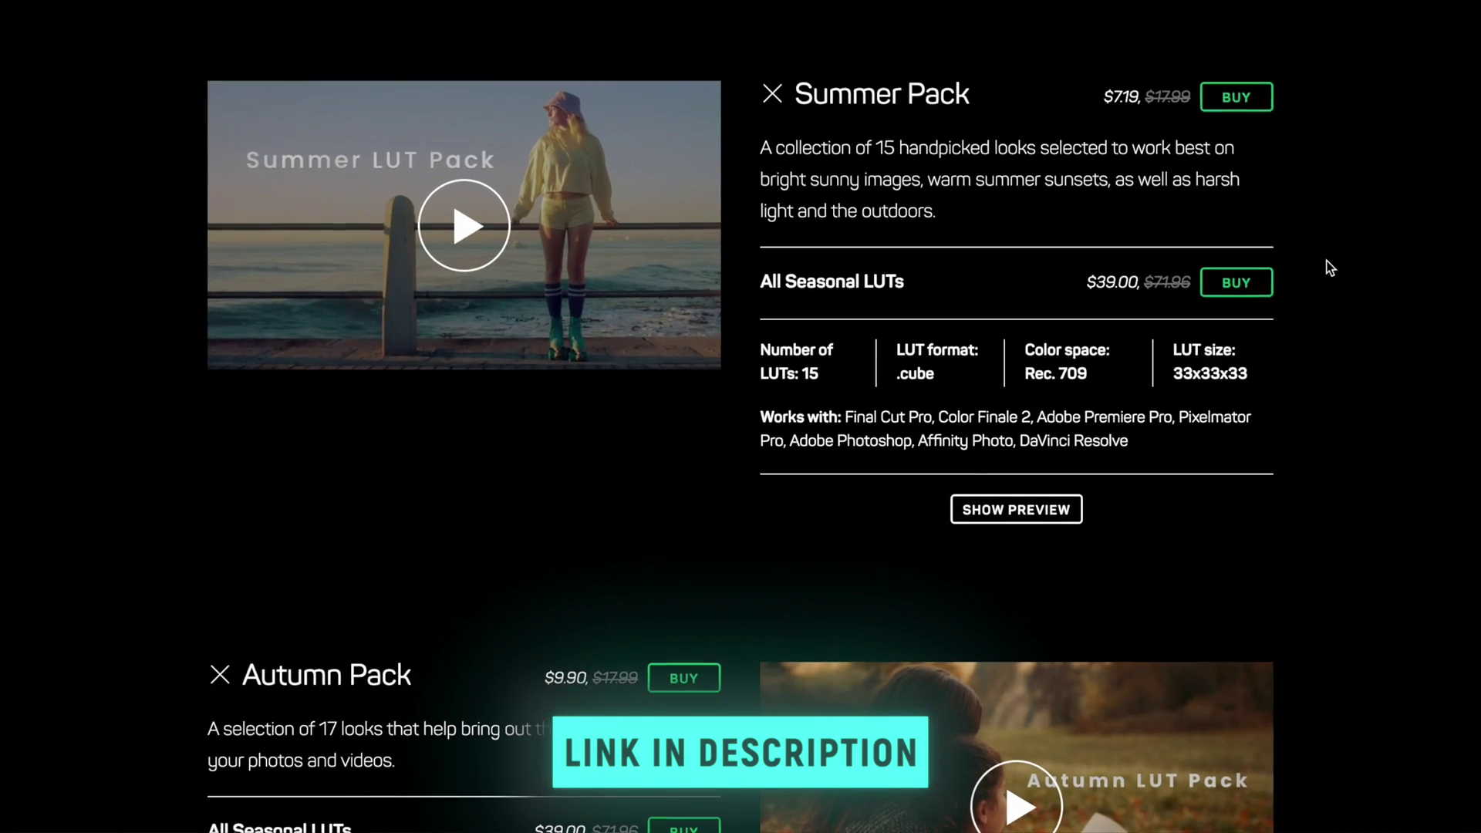
pyautogui.scroll(-7, 1327, 259)
pyautogui.scroll(-1, 1328, 259)
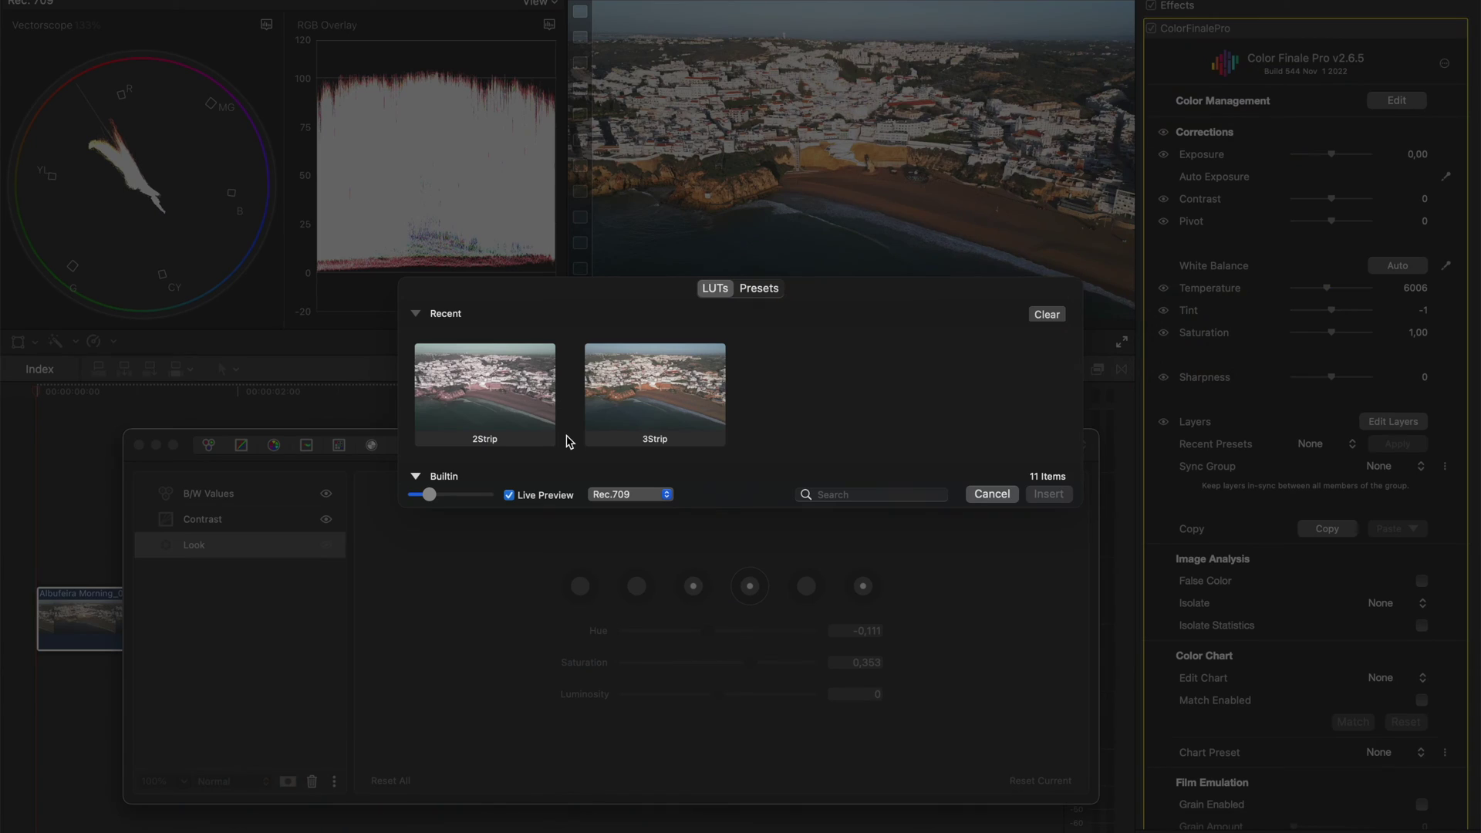
# Insert the 3Strip LUT as a layer below Contrast and open its opacity control
pyautogui.click(623, 418)
pyautogui.click(1048, 493)
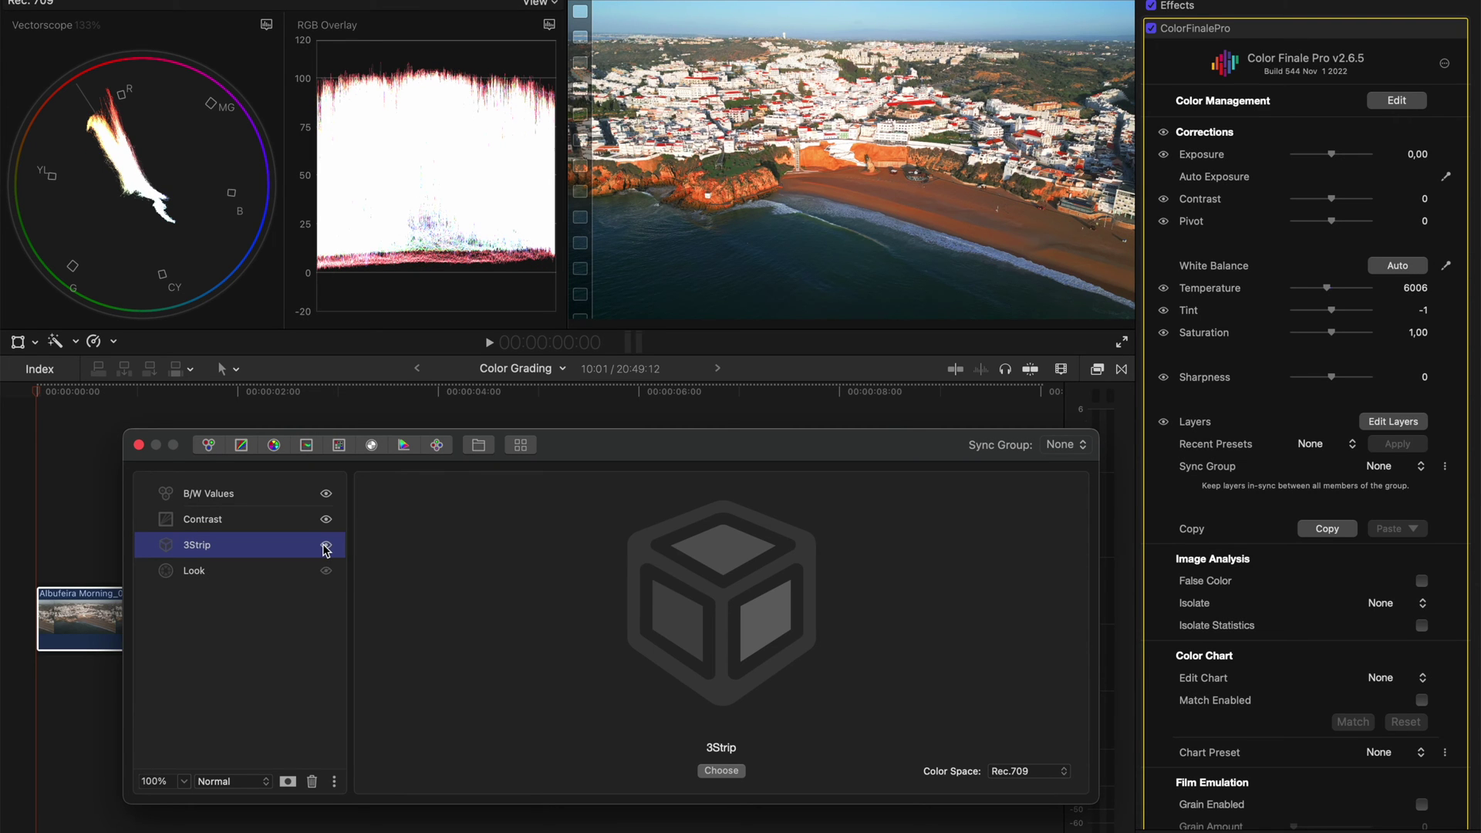
pyautogui.click(185, 782)
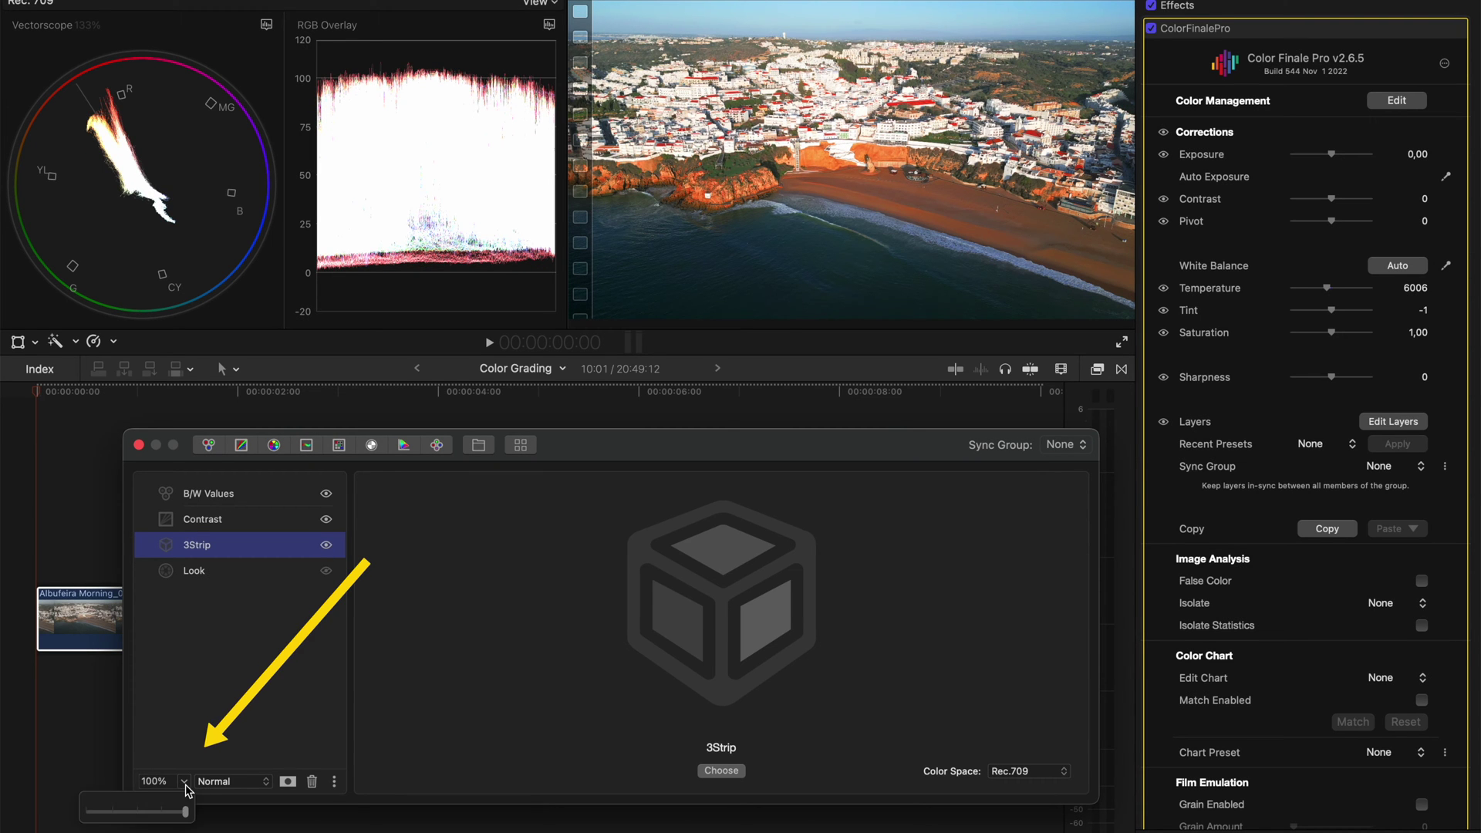
pyautogui.moveTo(186, 818)
pyautogui.mouseDown()
pyautogui.moveTo(83, 812)
pyautogui.moveTo(186, 813)
pyautogui.mouseUp()
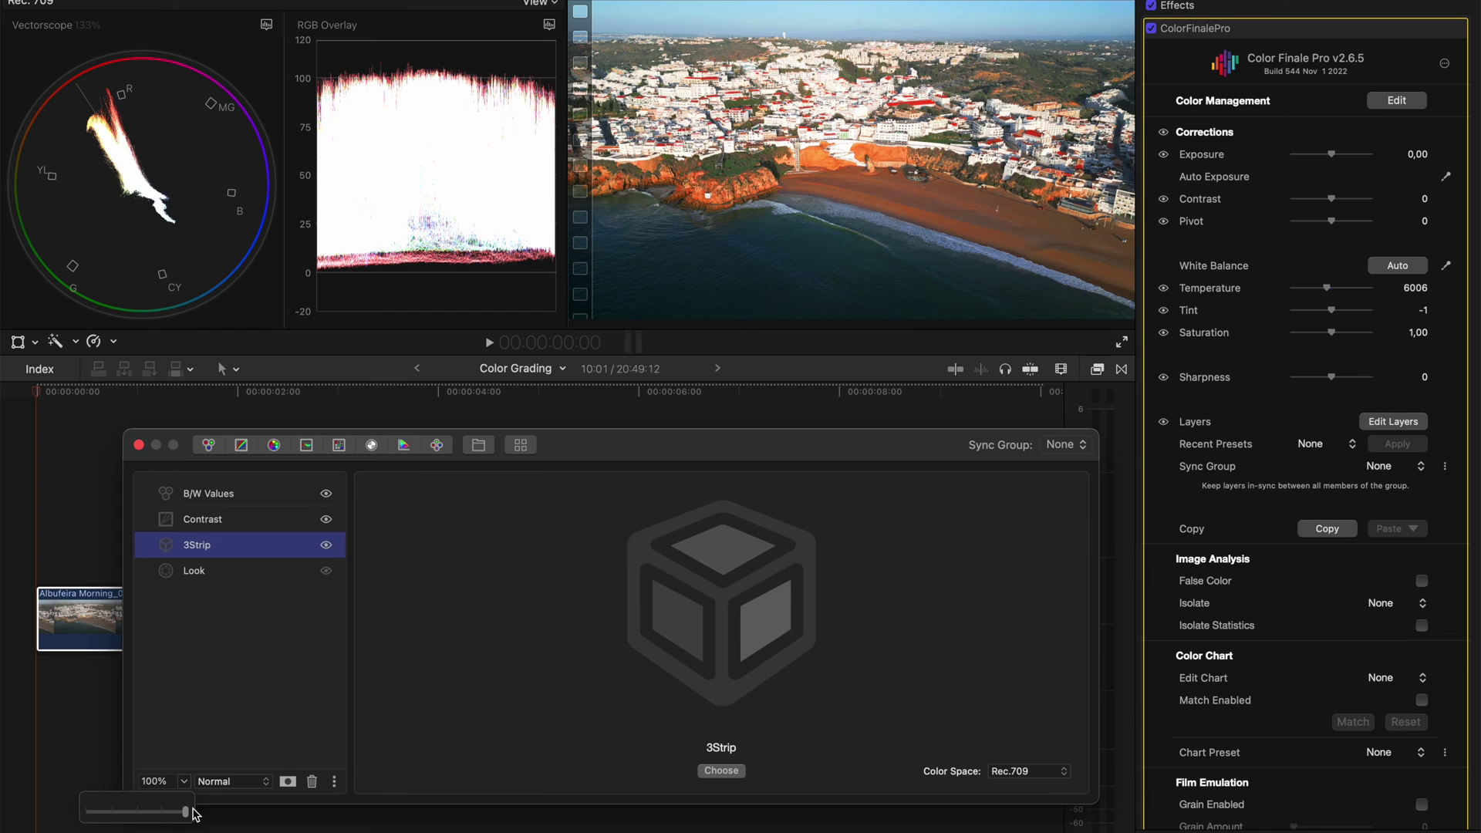
# Set the 3Strip layer's blend mode to Soft Light and its opacity to 55%
pyautogui.click(221, 787)
pyautogui.click(222, 787)
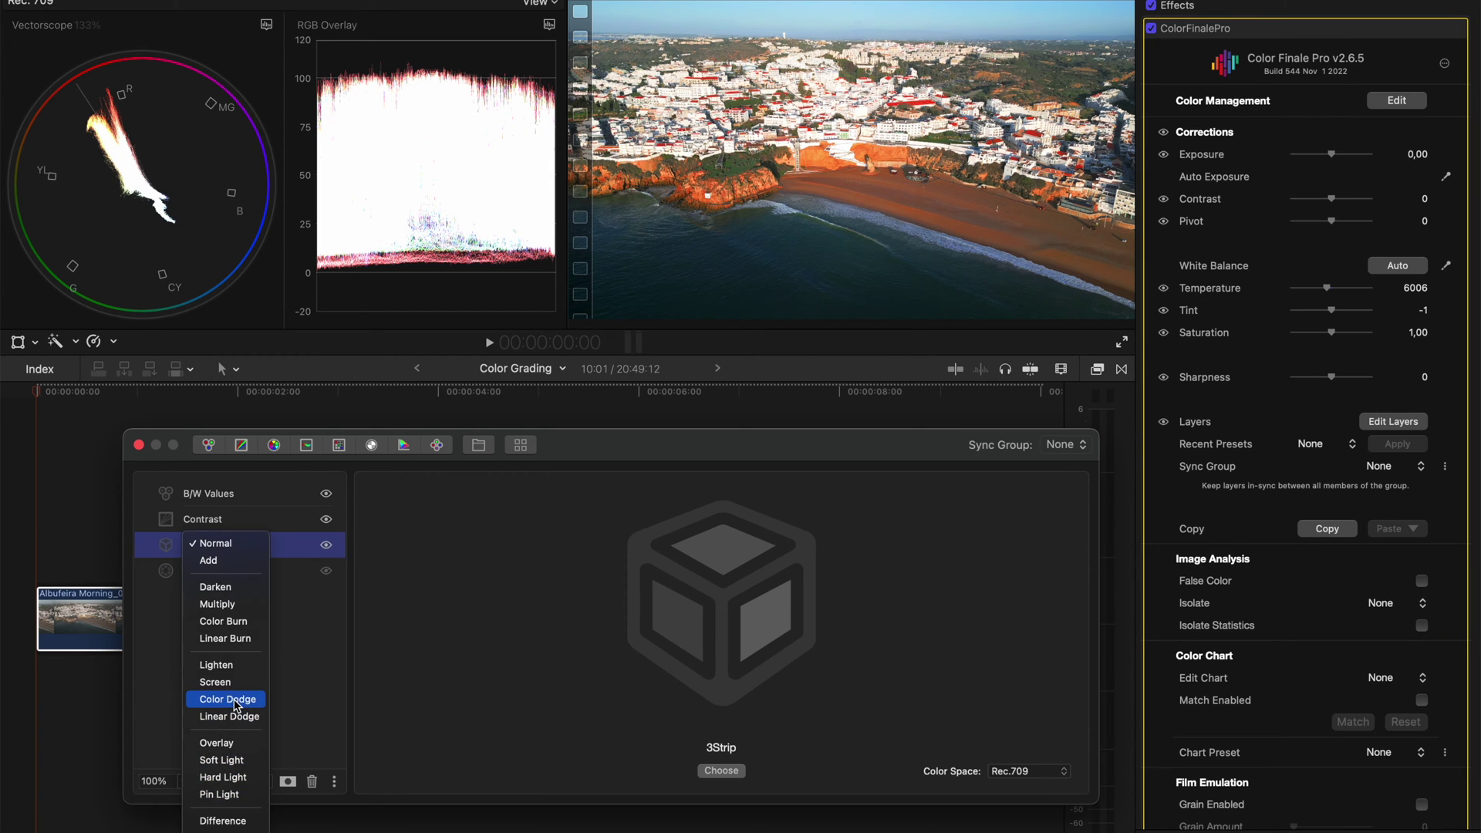
pyautogui.click(228, 760)
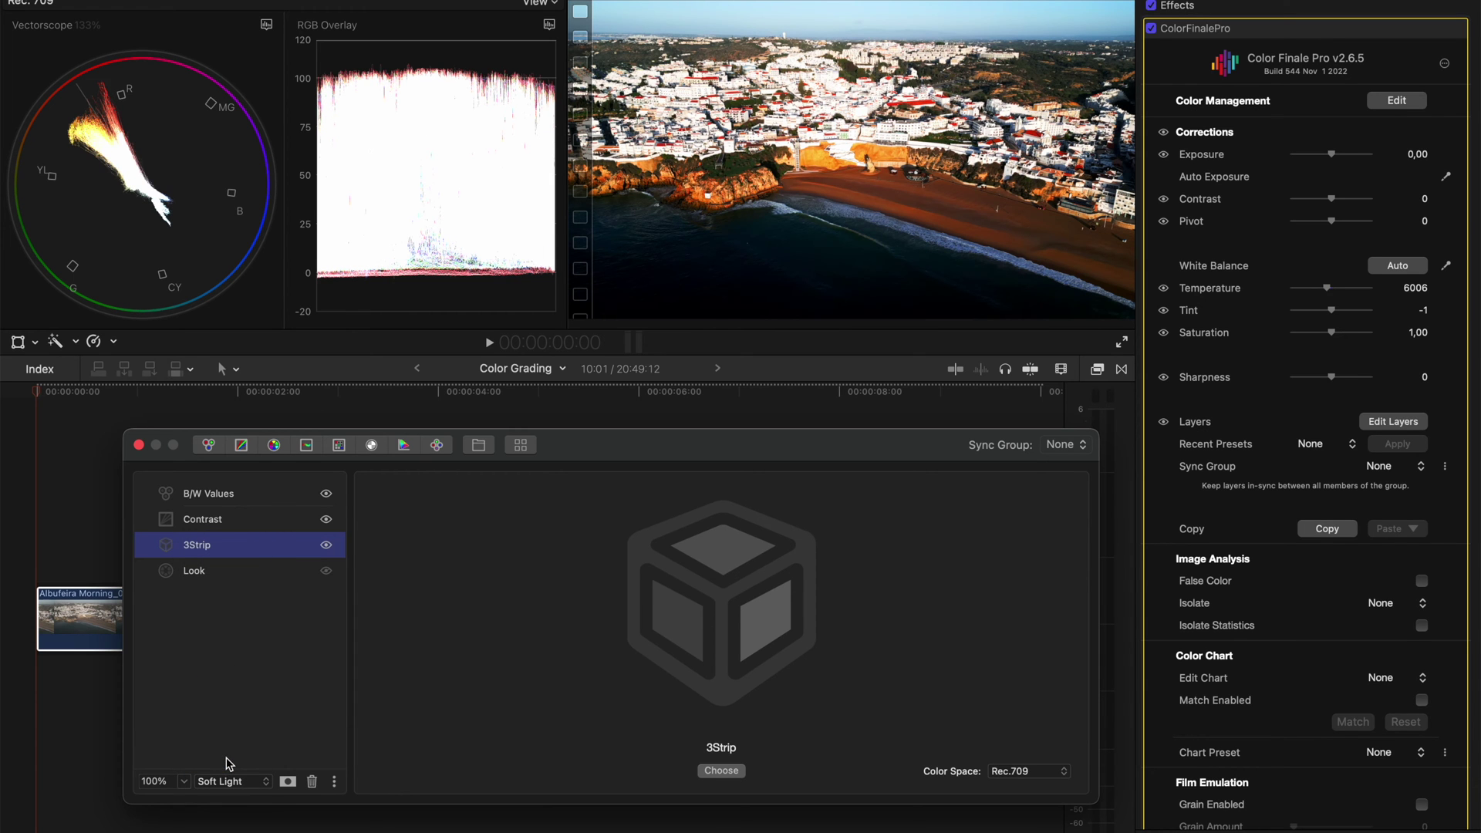
pyautogui.click(183, 783)
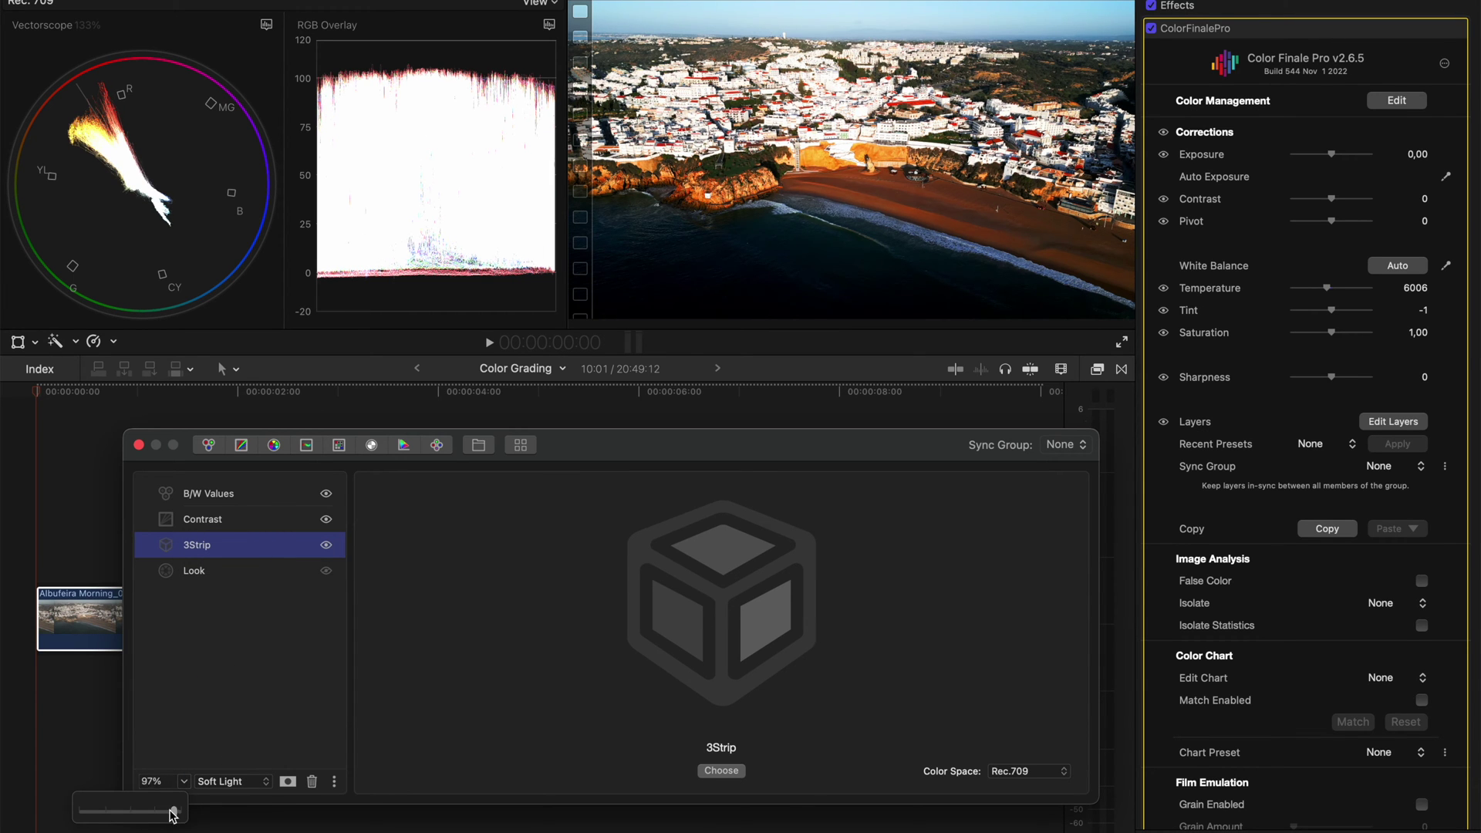
pyautogui.moveTo(172, 816); pyautogui.dragTo(121, 815)
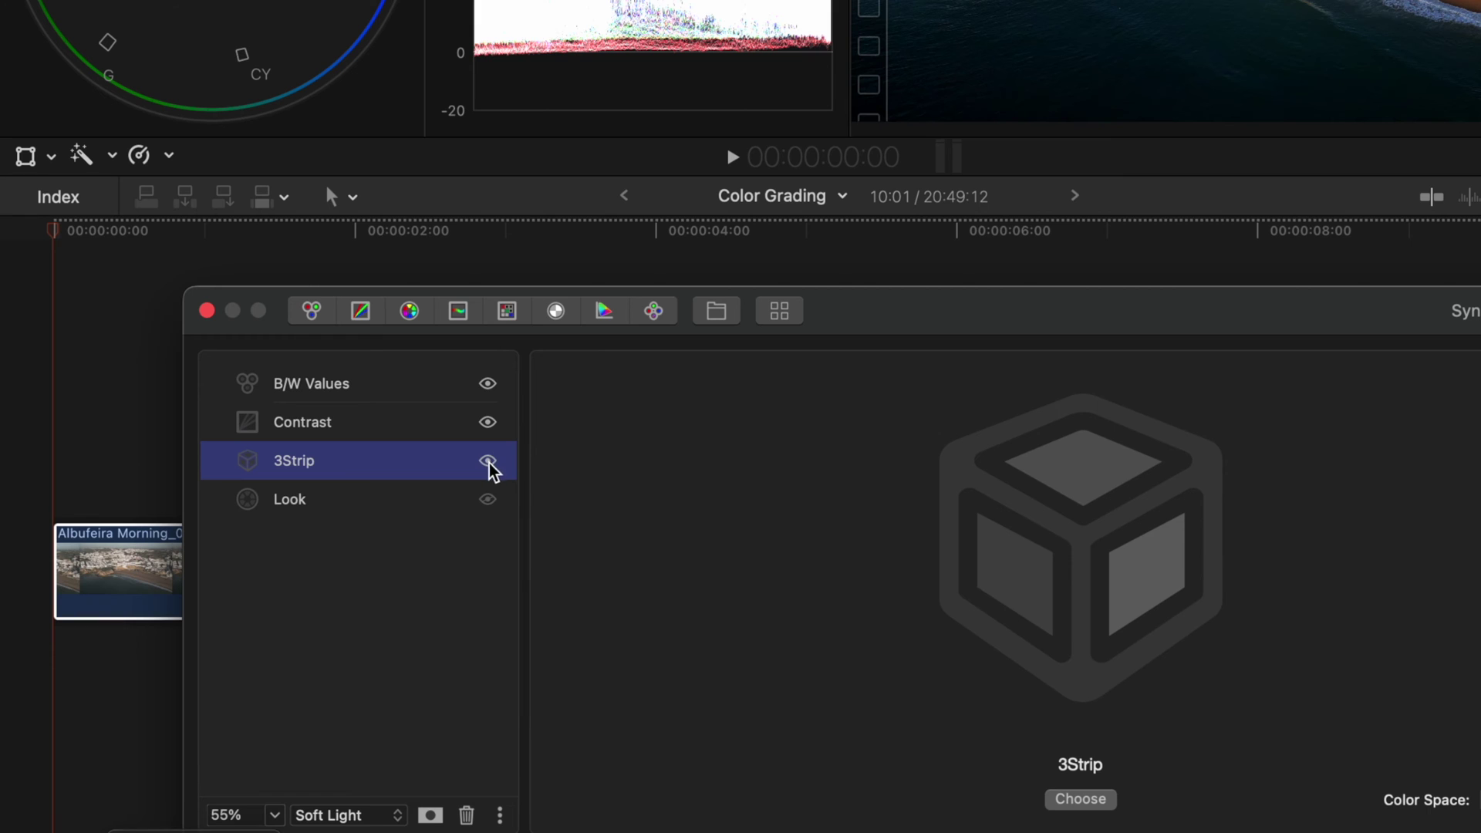
# Show the Look layer again, hide the 3Strip layer and deselect the layers
pyautogui.click(488, 501)
pyautogui.click(487, 461)
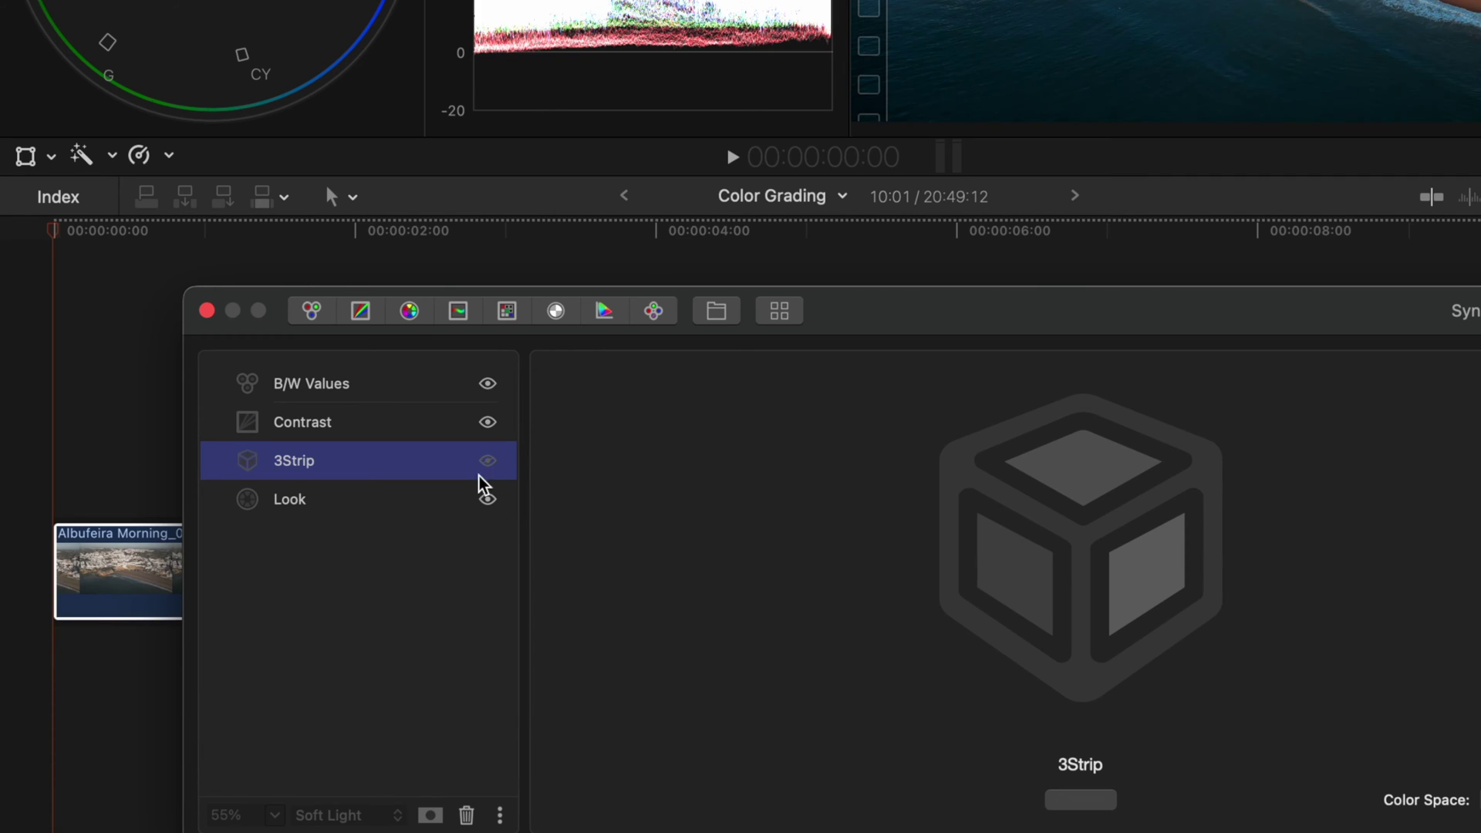
pyautogui.click(429, 559)
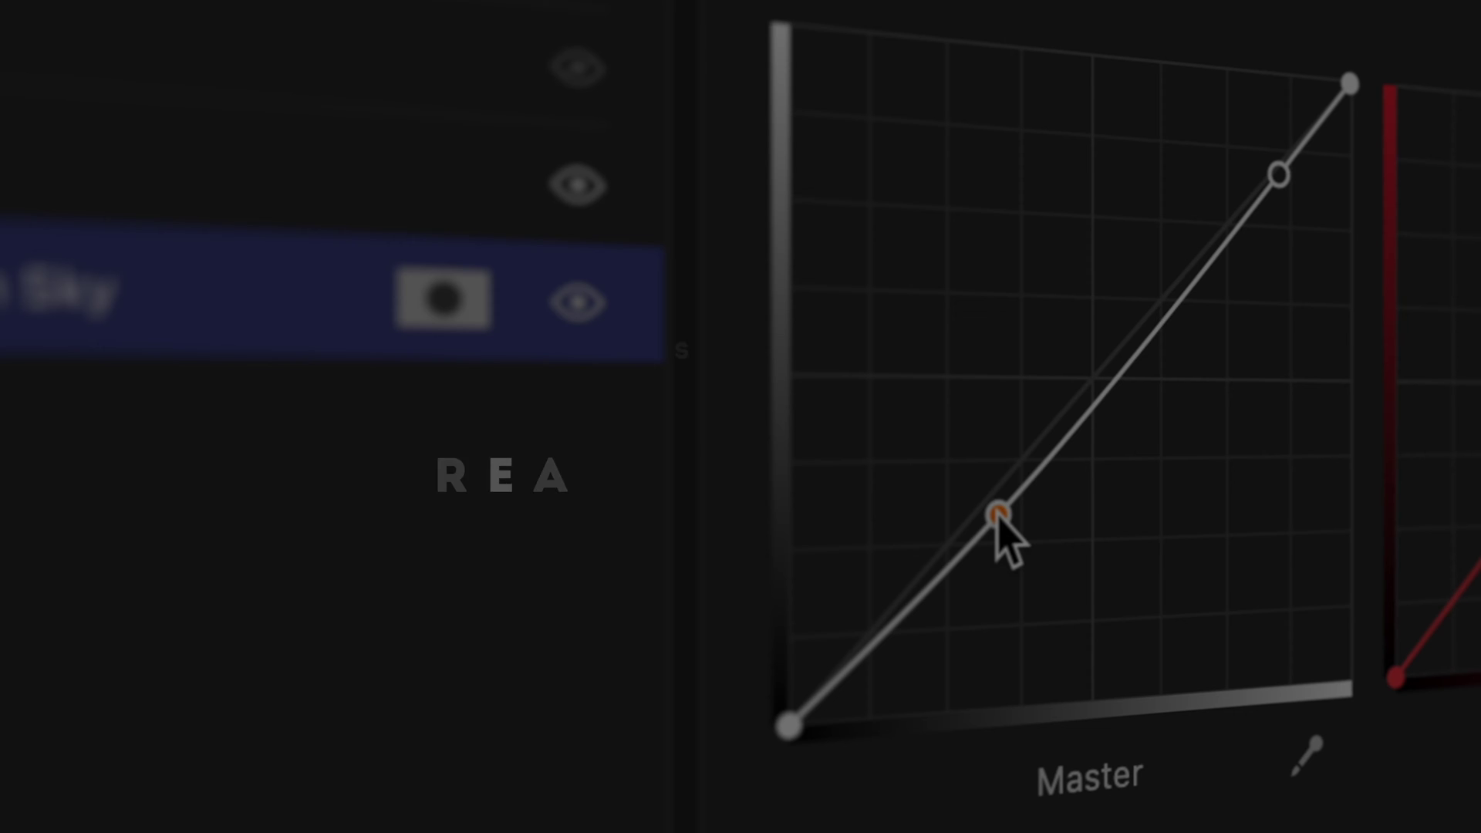
pyautogui.moveTo(995, 509); pyautogui.dragTo(1041, 521)
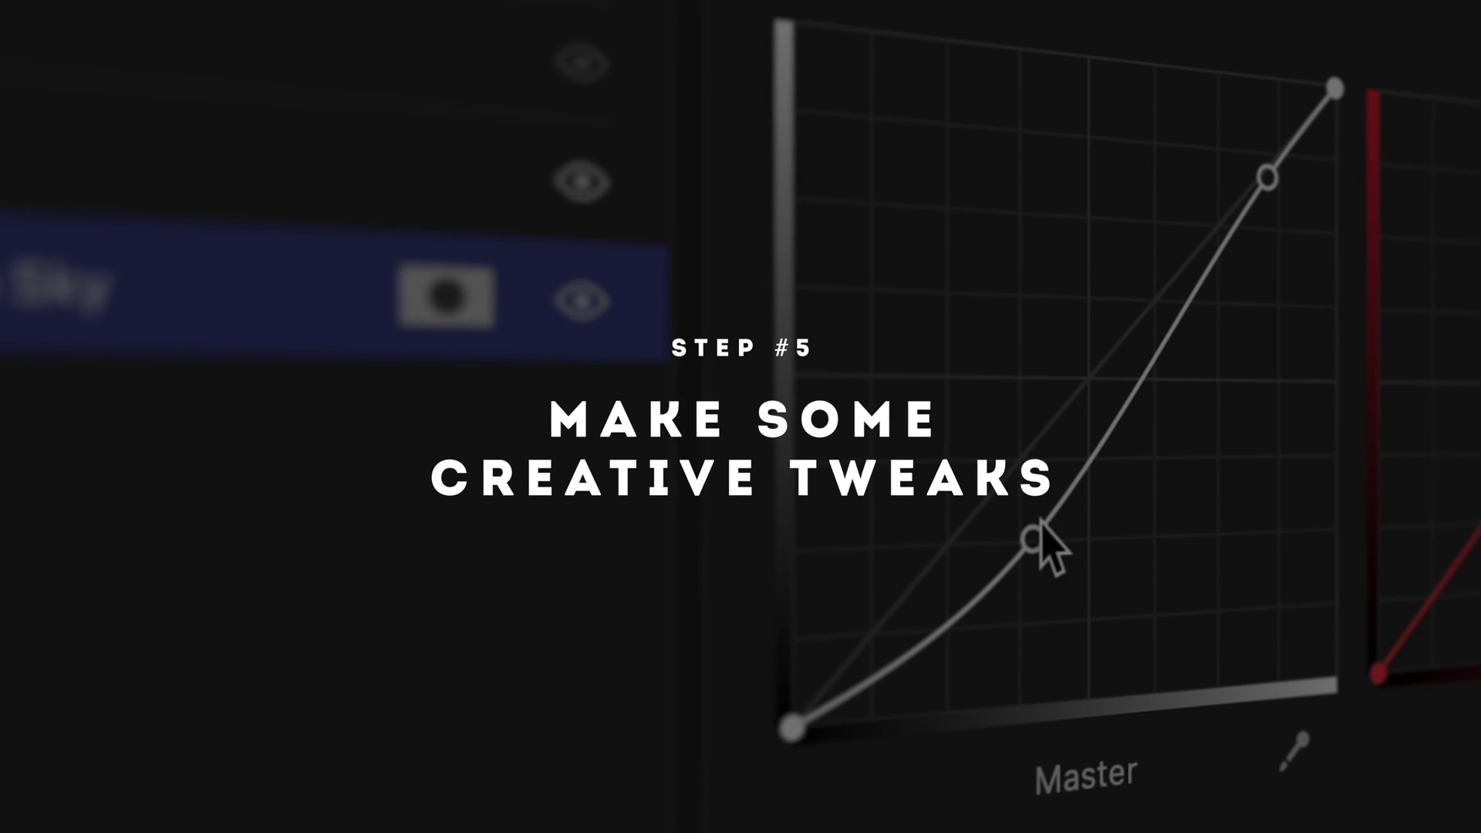
pyautogui.moveTo(1258, 202); pyautogui.dragTo(1239, 205)
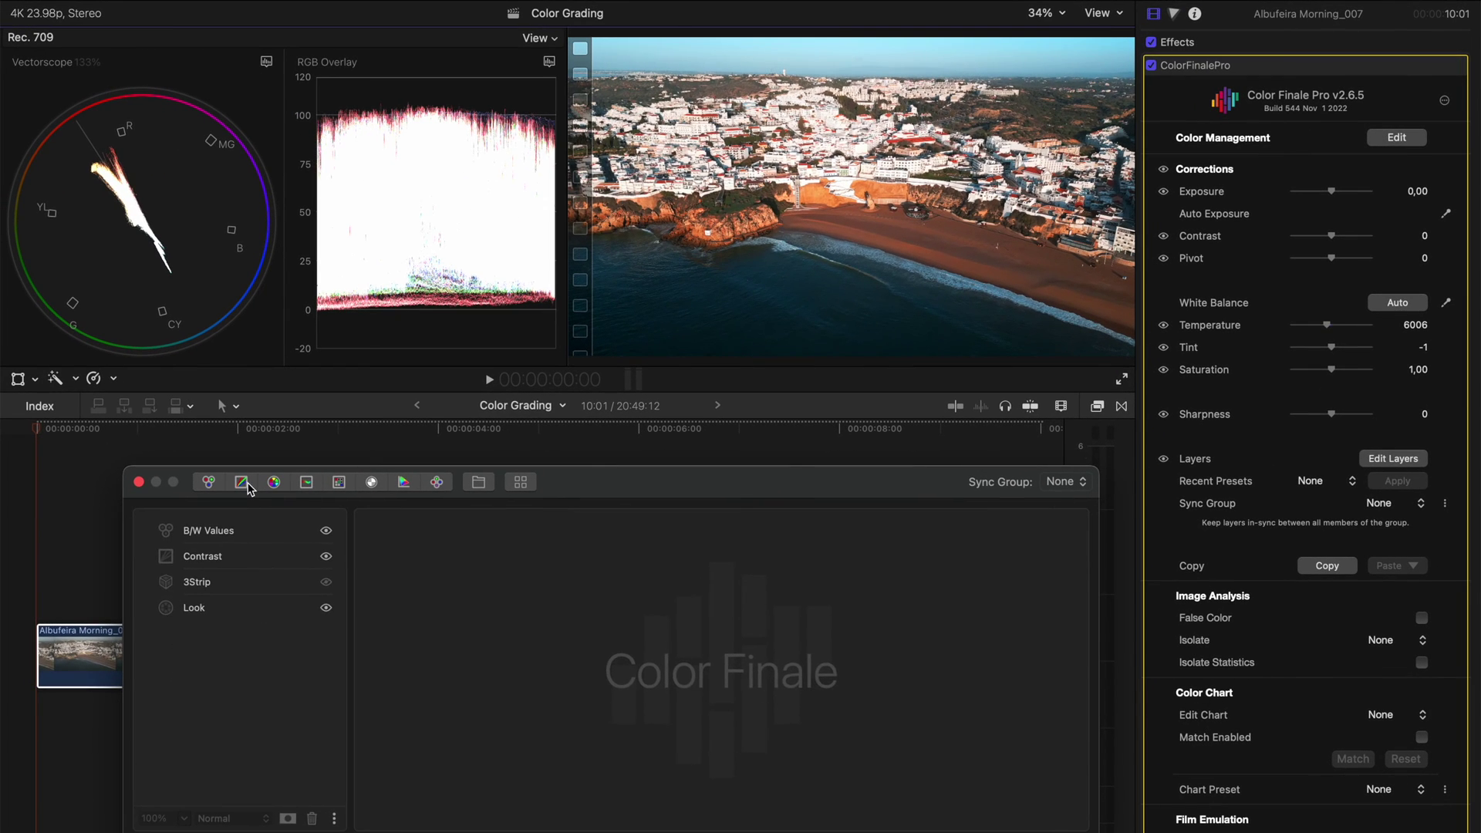
# Add a Curves layer below Look and name it "Darken Sky"
pyautogui.click(245, 483)
pyautogui.moveTo(208, 532); pyautogui.dragTo(204, 643)
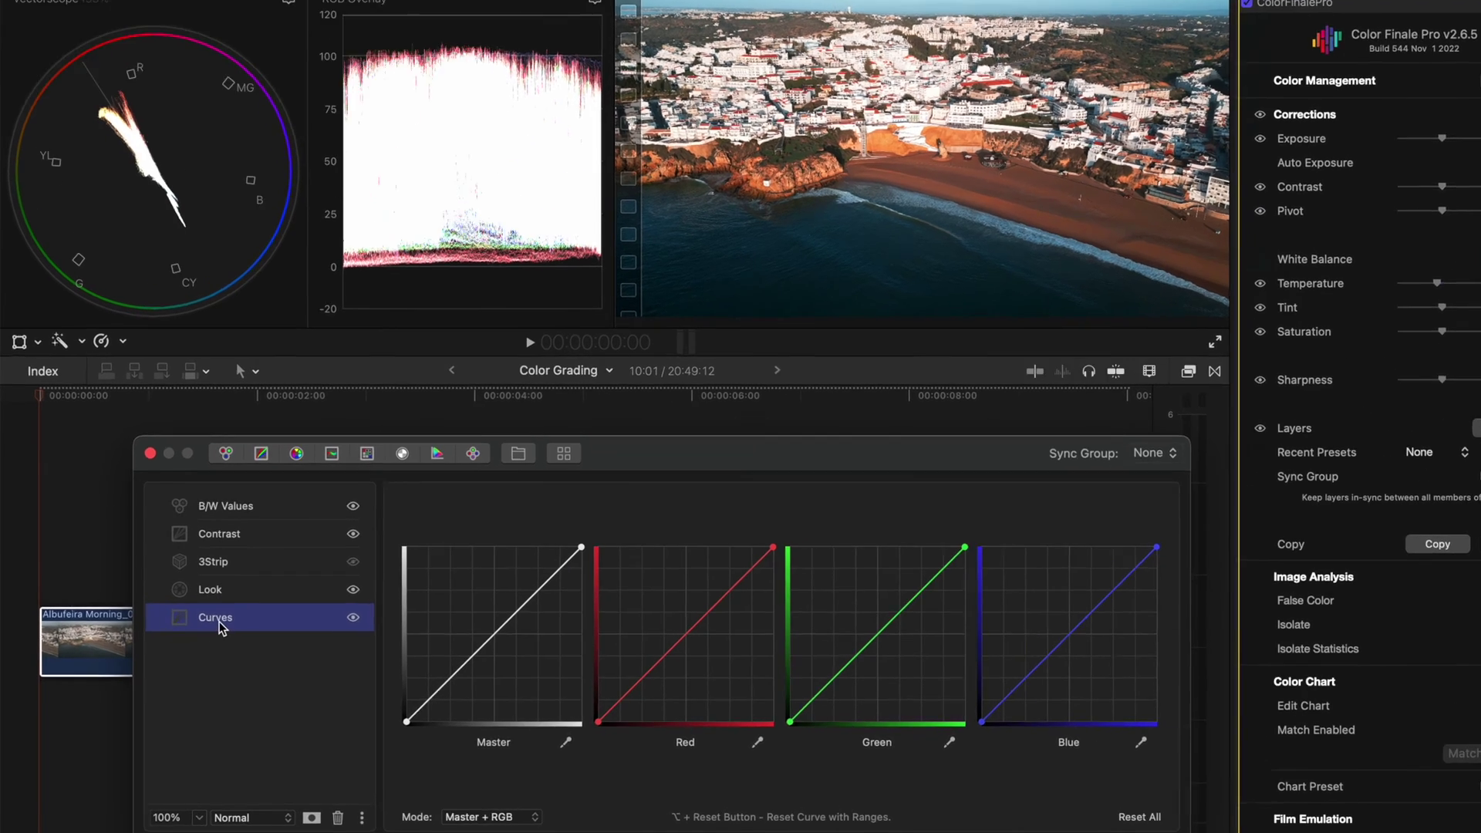
pyautogui.doubleClick(201, 634)
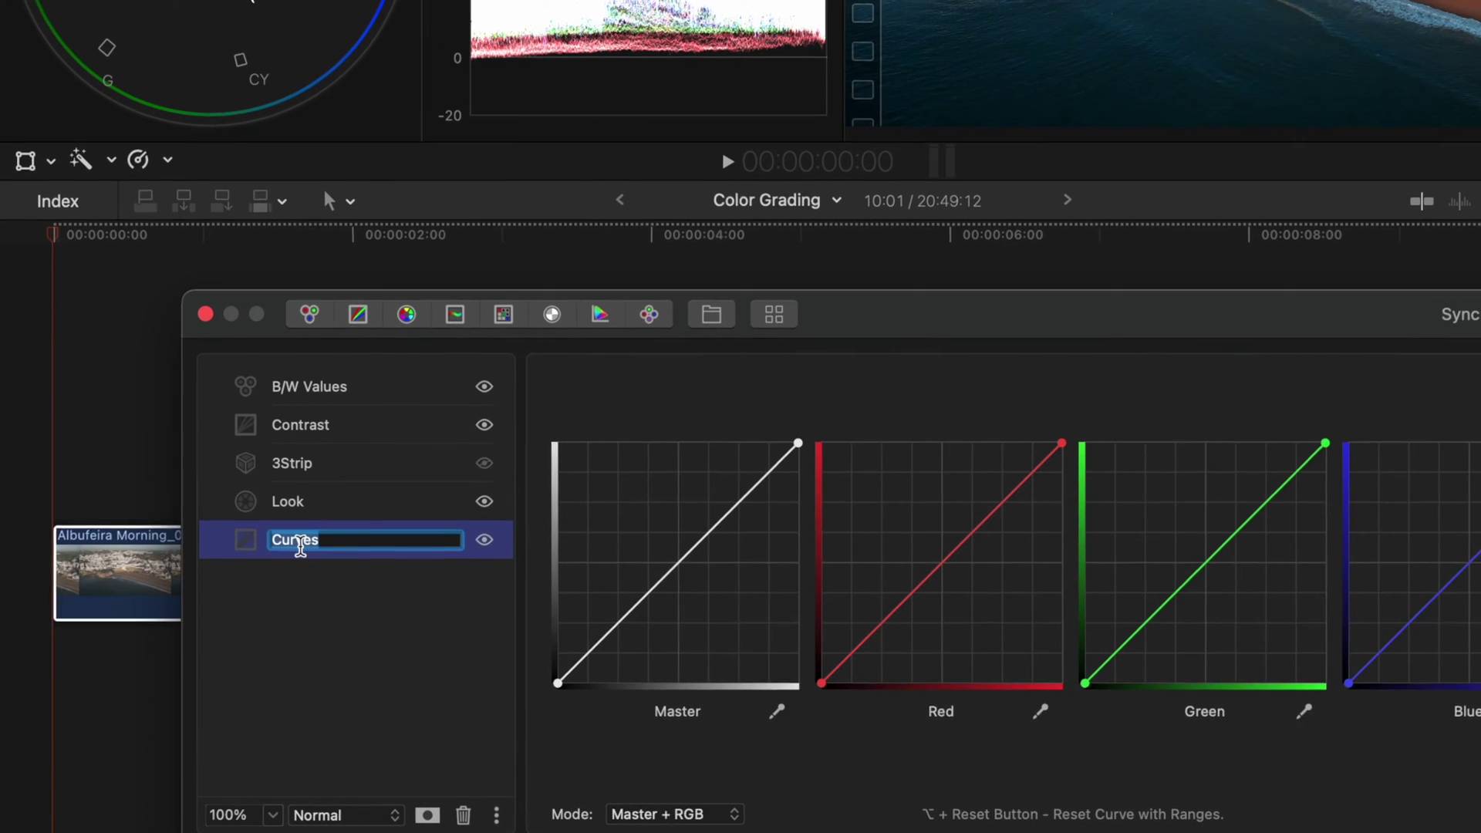
pyautogui.write('Darken Sky')
pyautogui.press('Return')
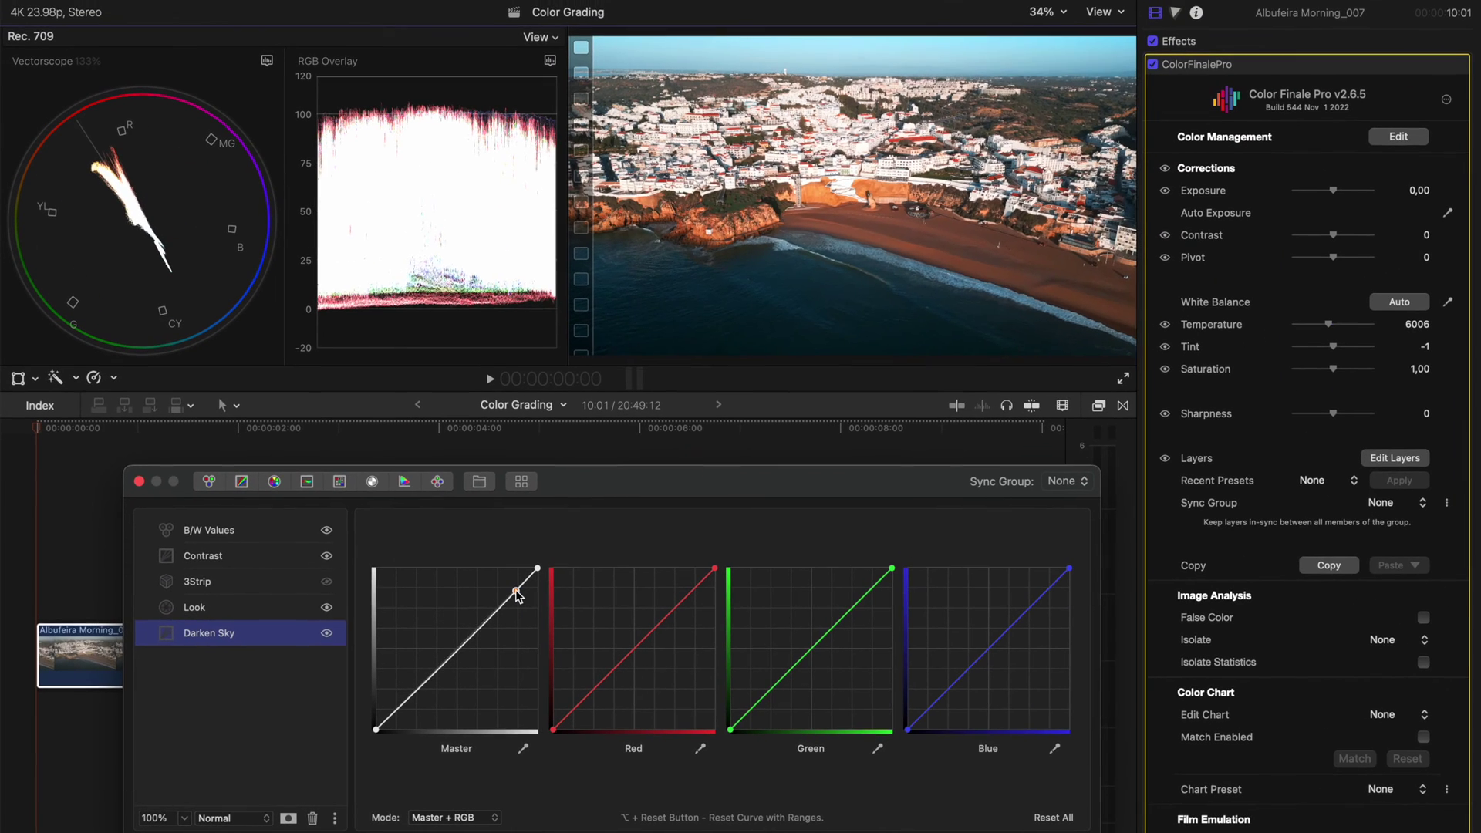
# Darken the Darken Sky layer's Master curve by lowering the shadows while holding the highlights near the diagonal
pyautogui.moveTo(516, 595); pyautogui.dragTo(522, 602)
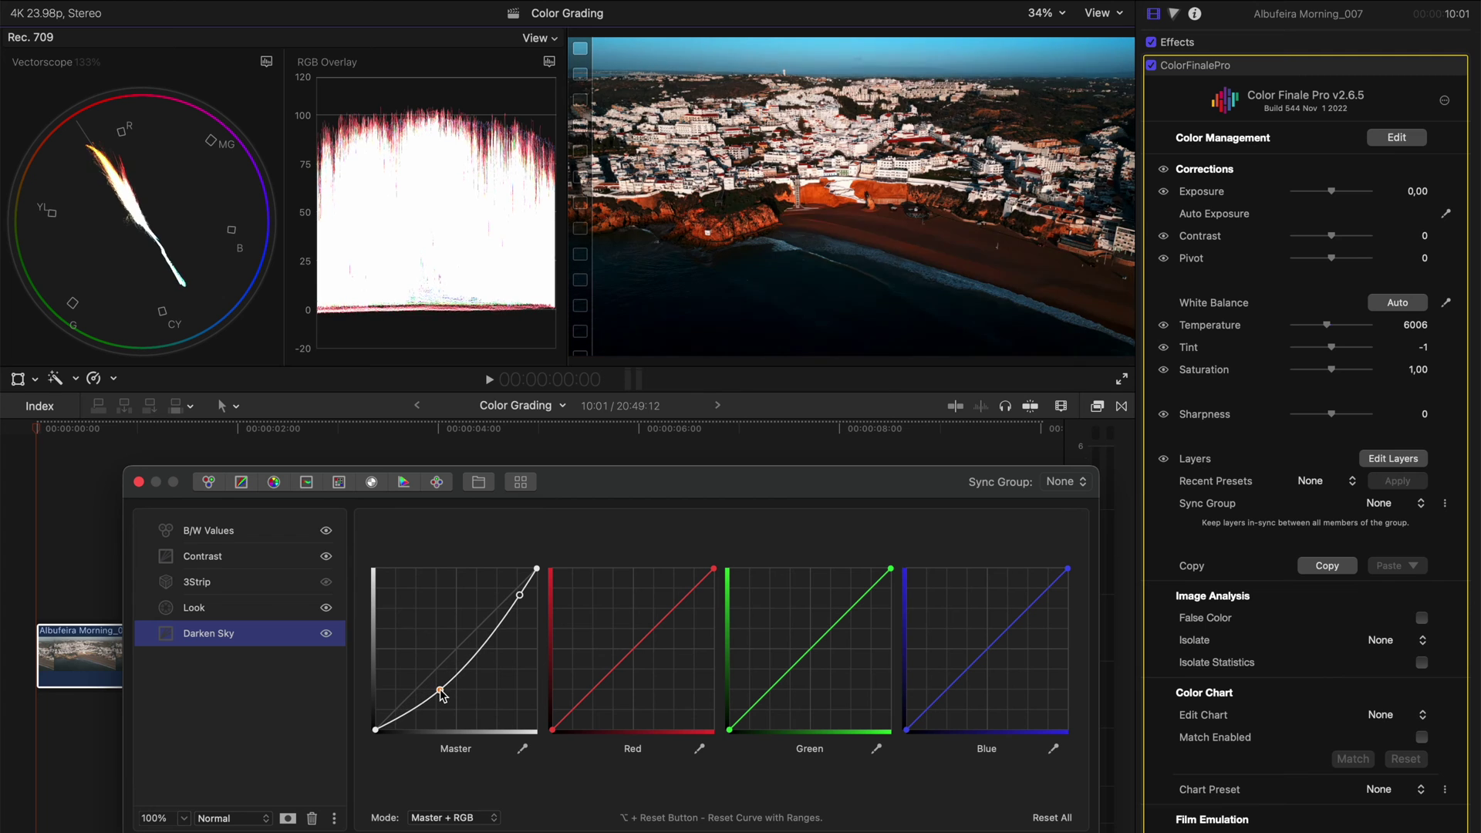
pyautogui.moveTo(436, 690); pyautogui.dragTo(437, 693)
pyautogui.moveTo(519, 595); pyautogui.dragTo(514, 598)
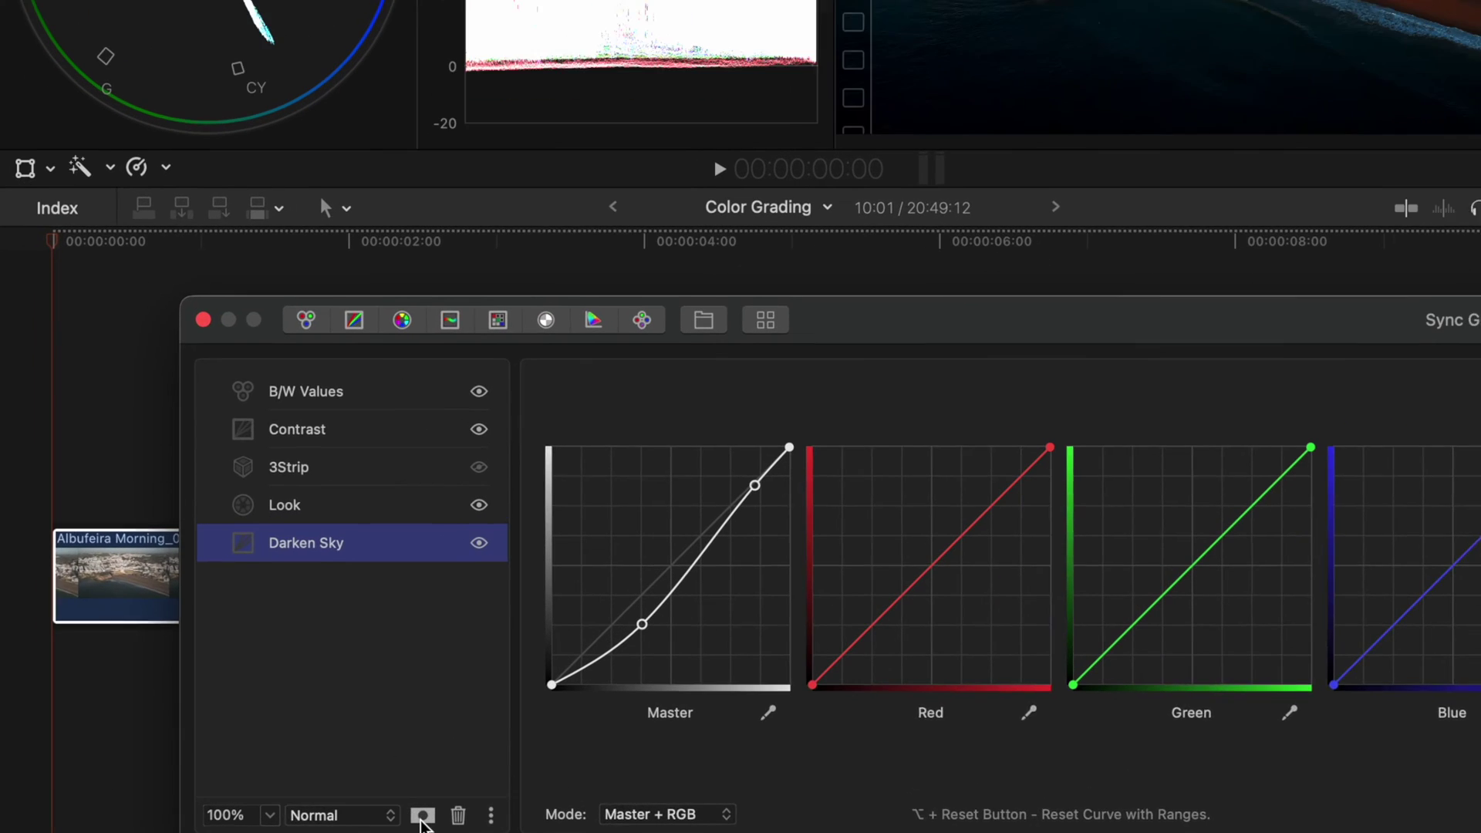
# Add an Edge mask rotated -6° to the Darken Sky layer and move its boundary up towards the horizon
pyautogui.click(429, 818)
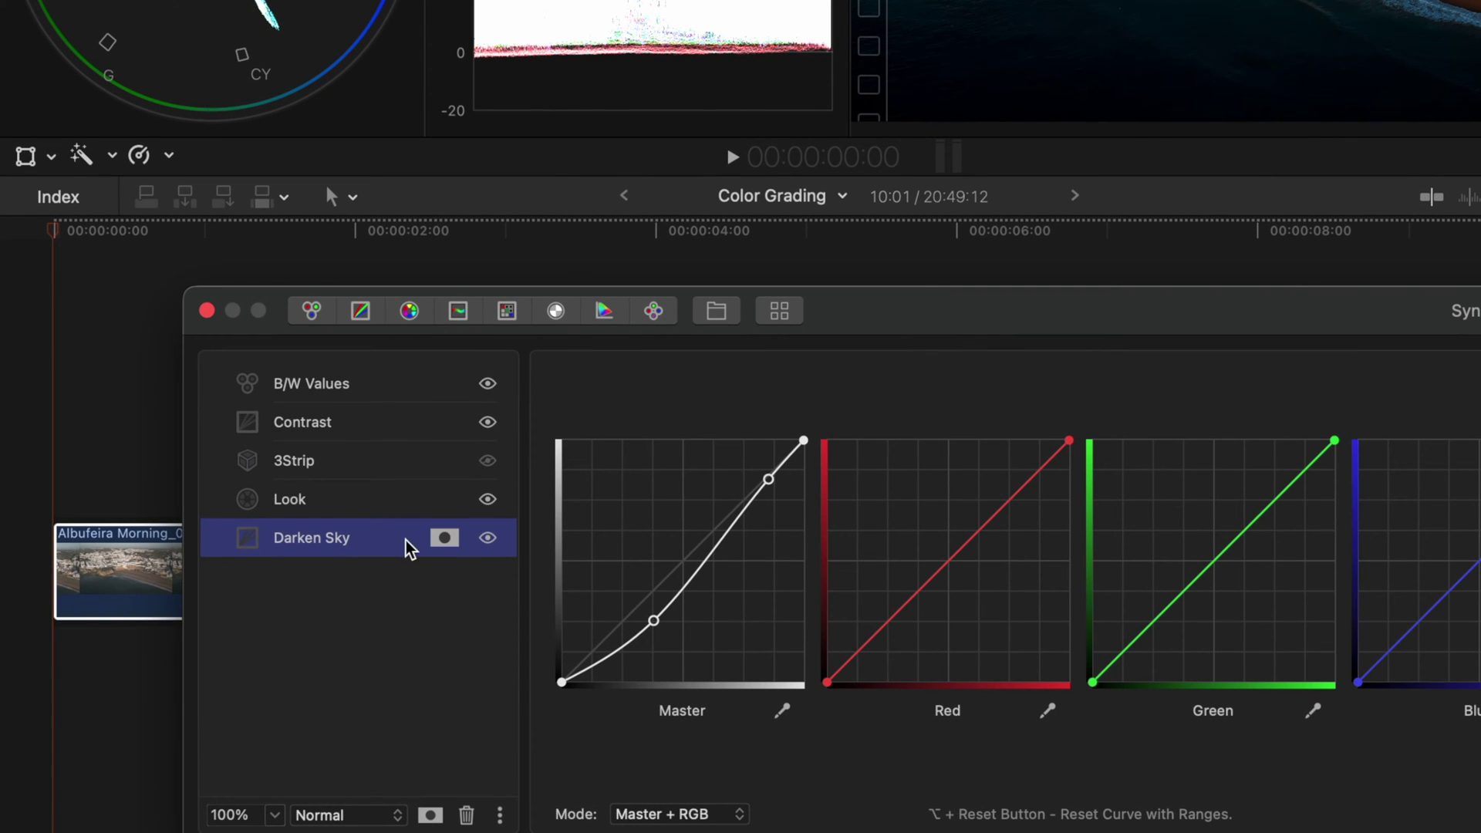
pyautogui.click(441, 540)
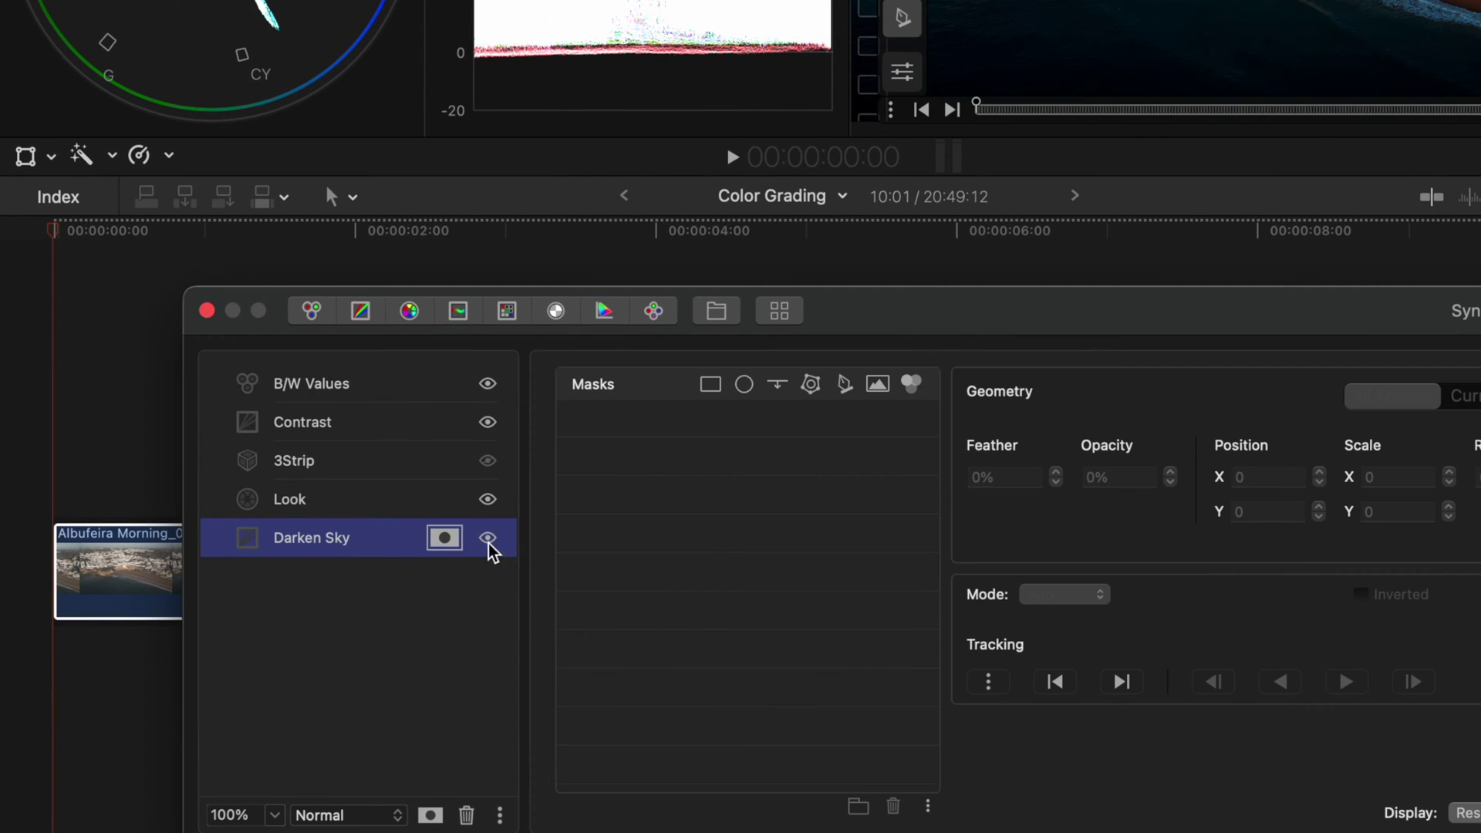
pyautogui.click(777, 390)
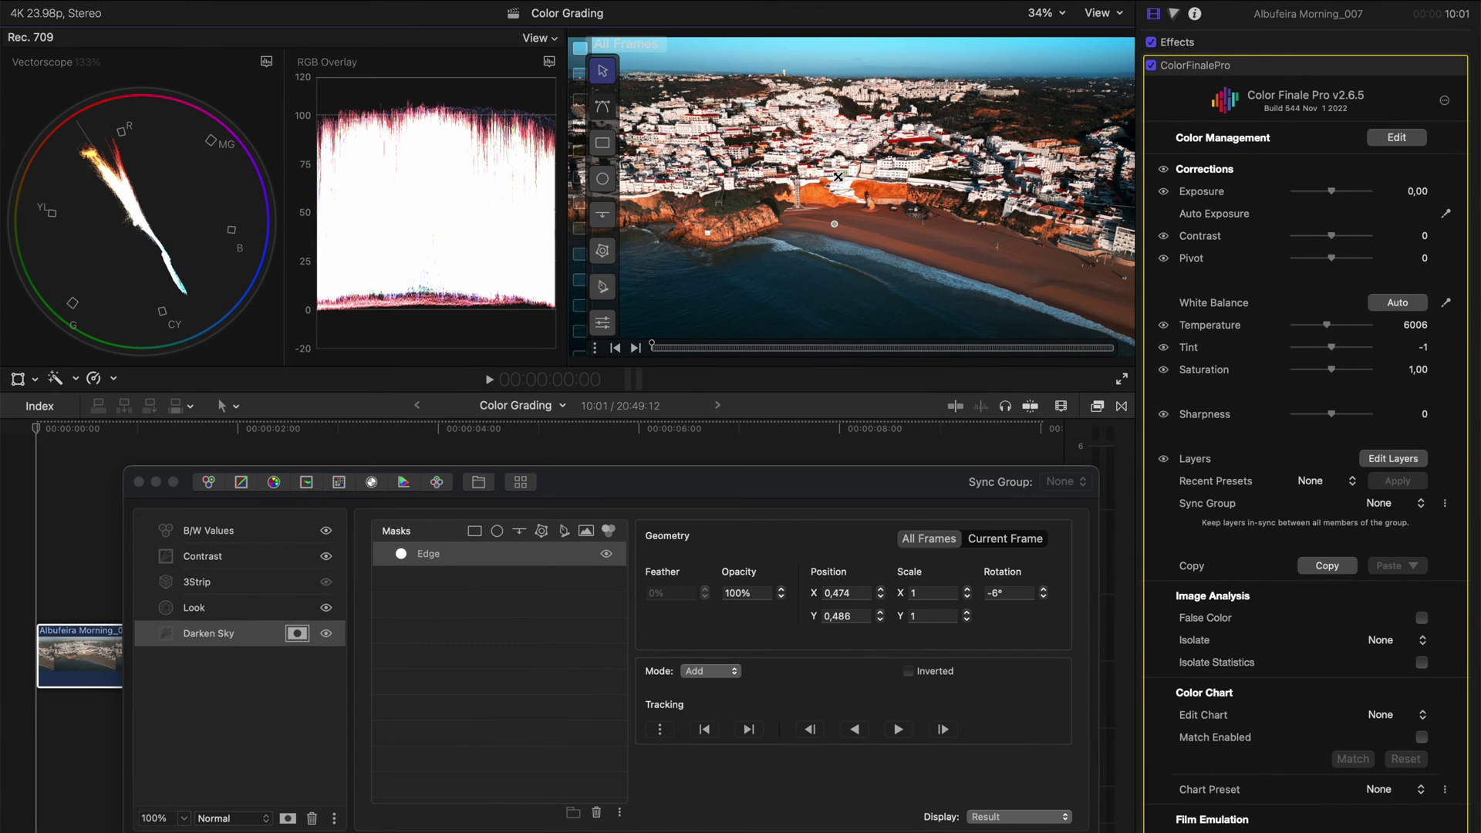
pyautogui.moveTo(834, 175); pyautogui.dragTo(836, 93)
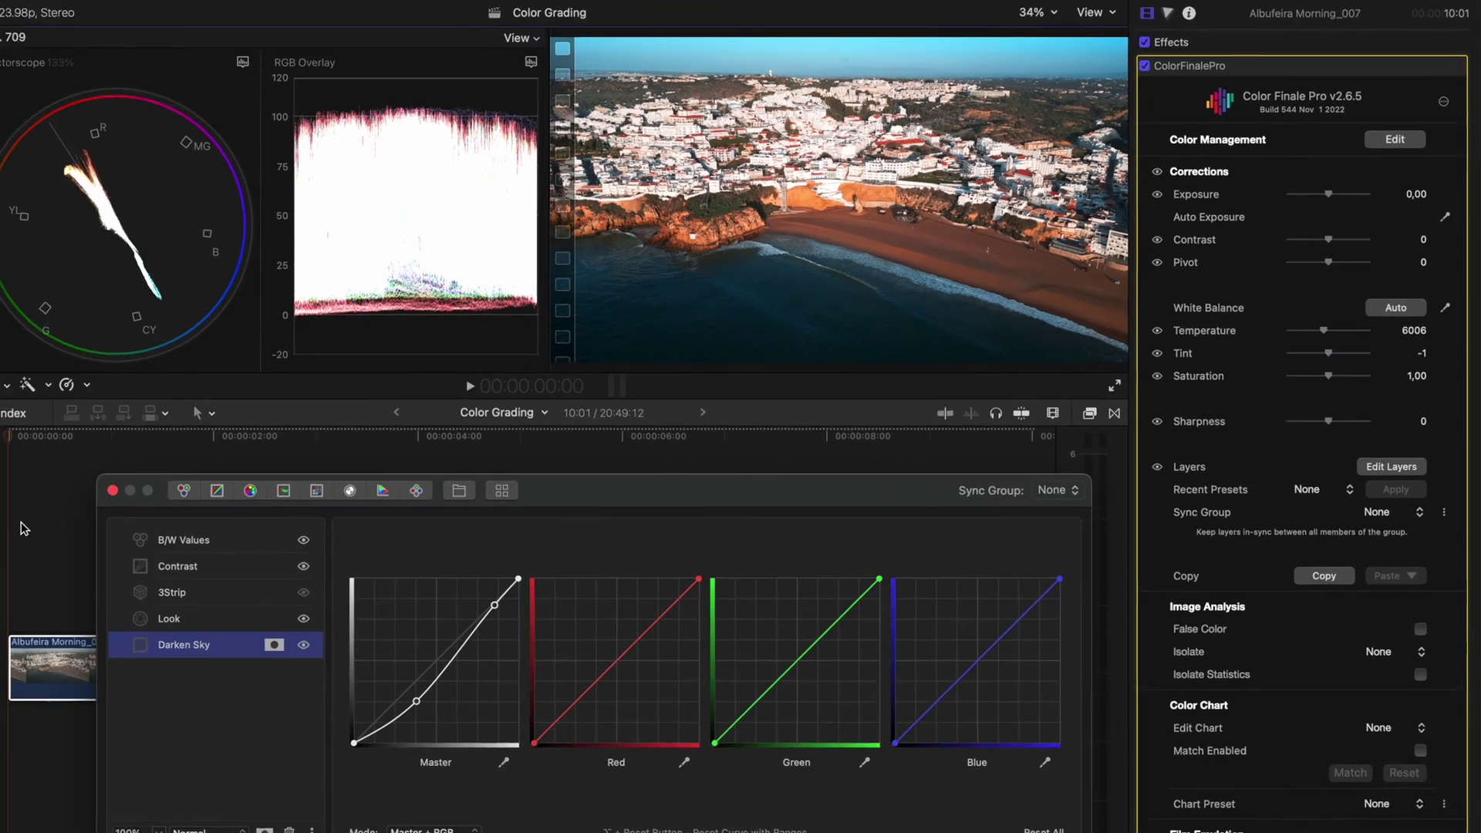
# Play the clip to check the sky mask and track the Darken Sky layer's Edge mask forward
pyautogui.press('space')
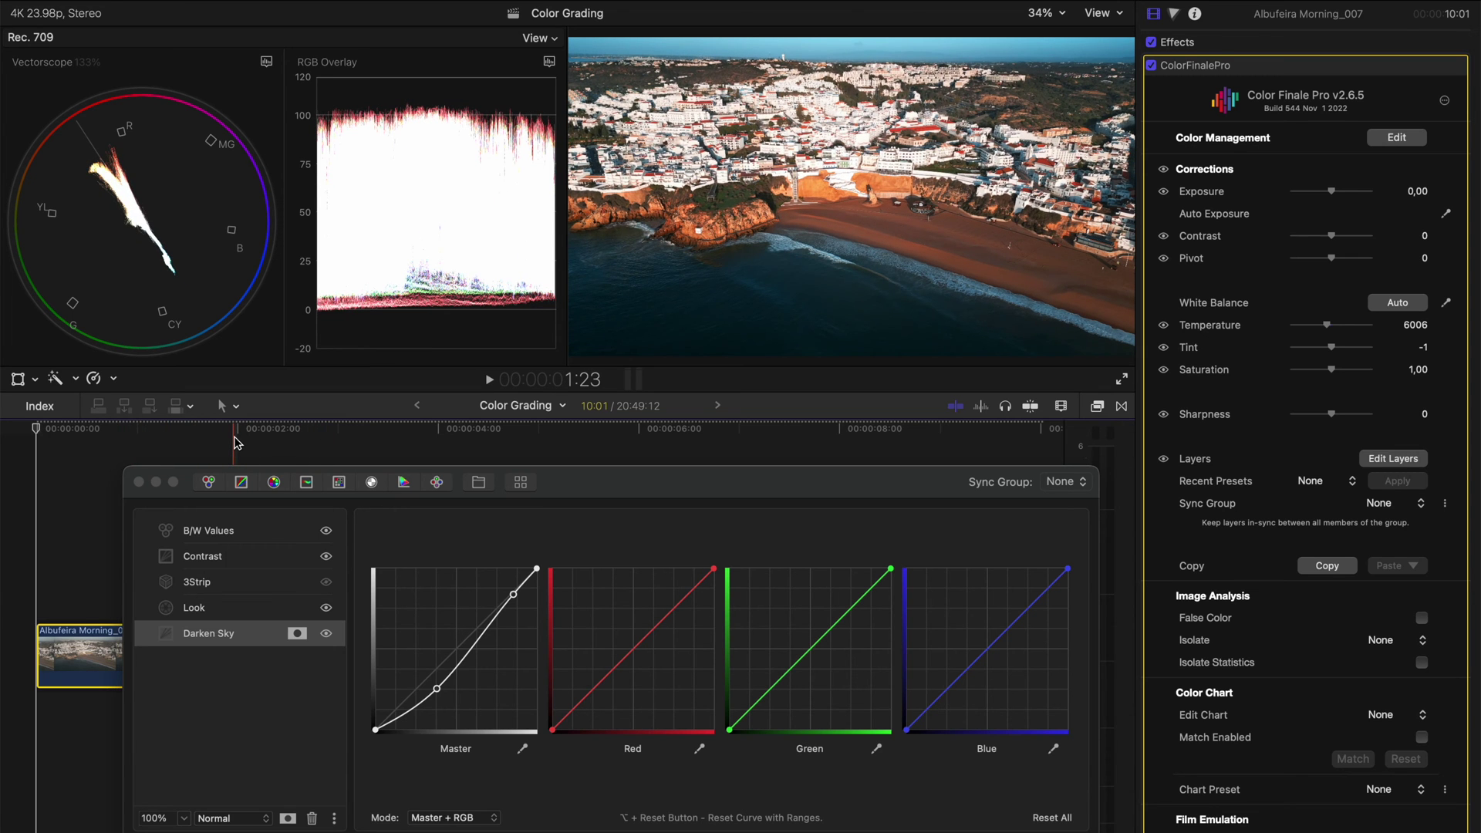
pyautogui.click(297, 633)
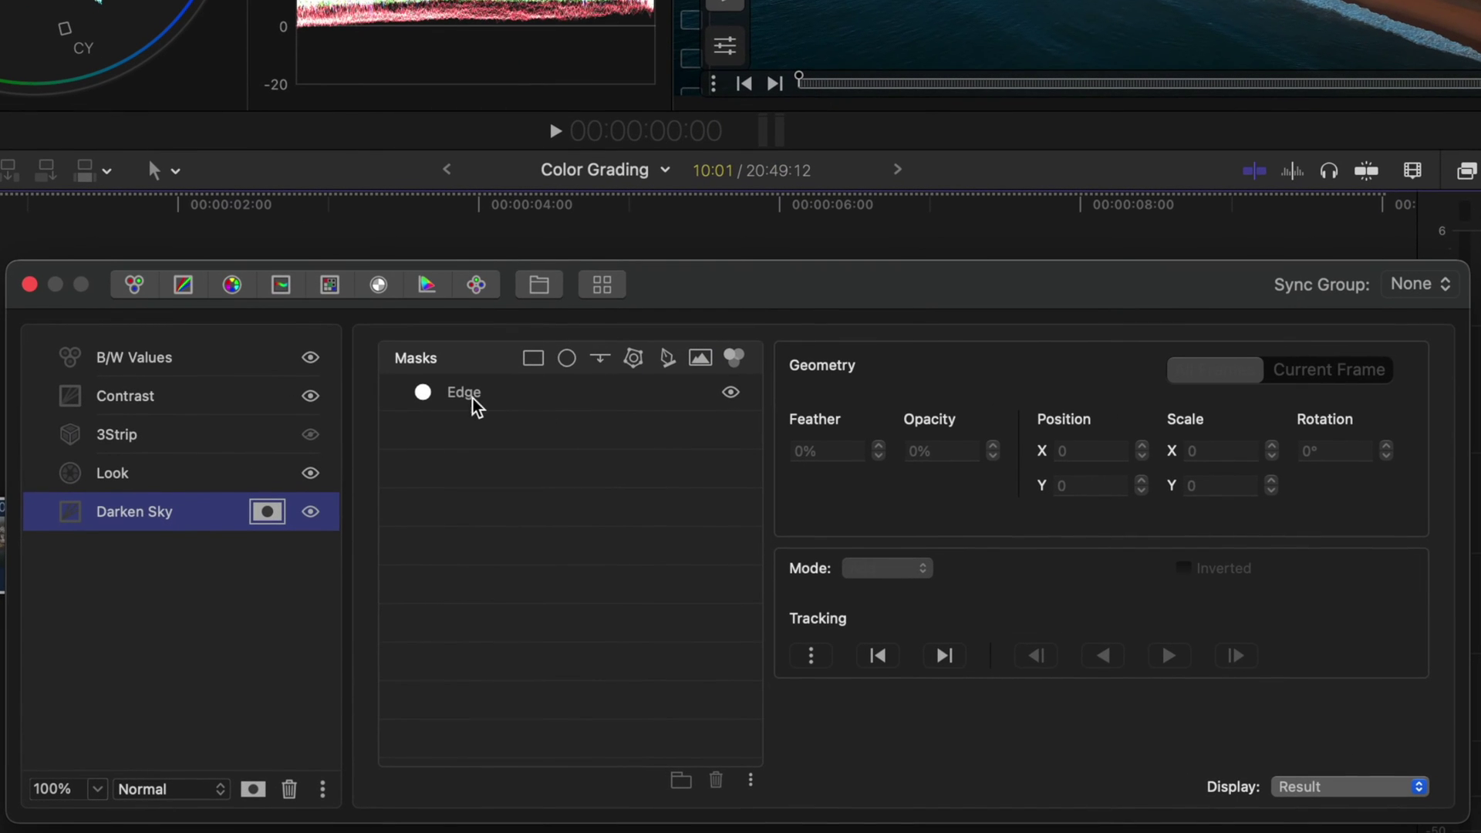
pyautogui.click(459, 459)
pyautogui.click(1168, 654)
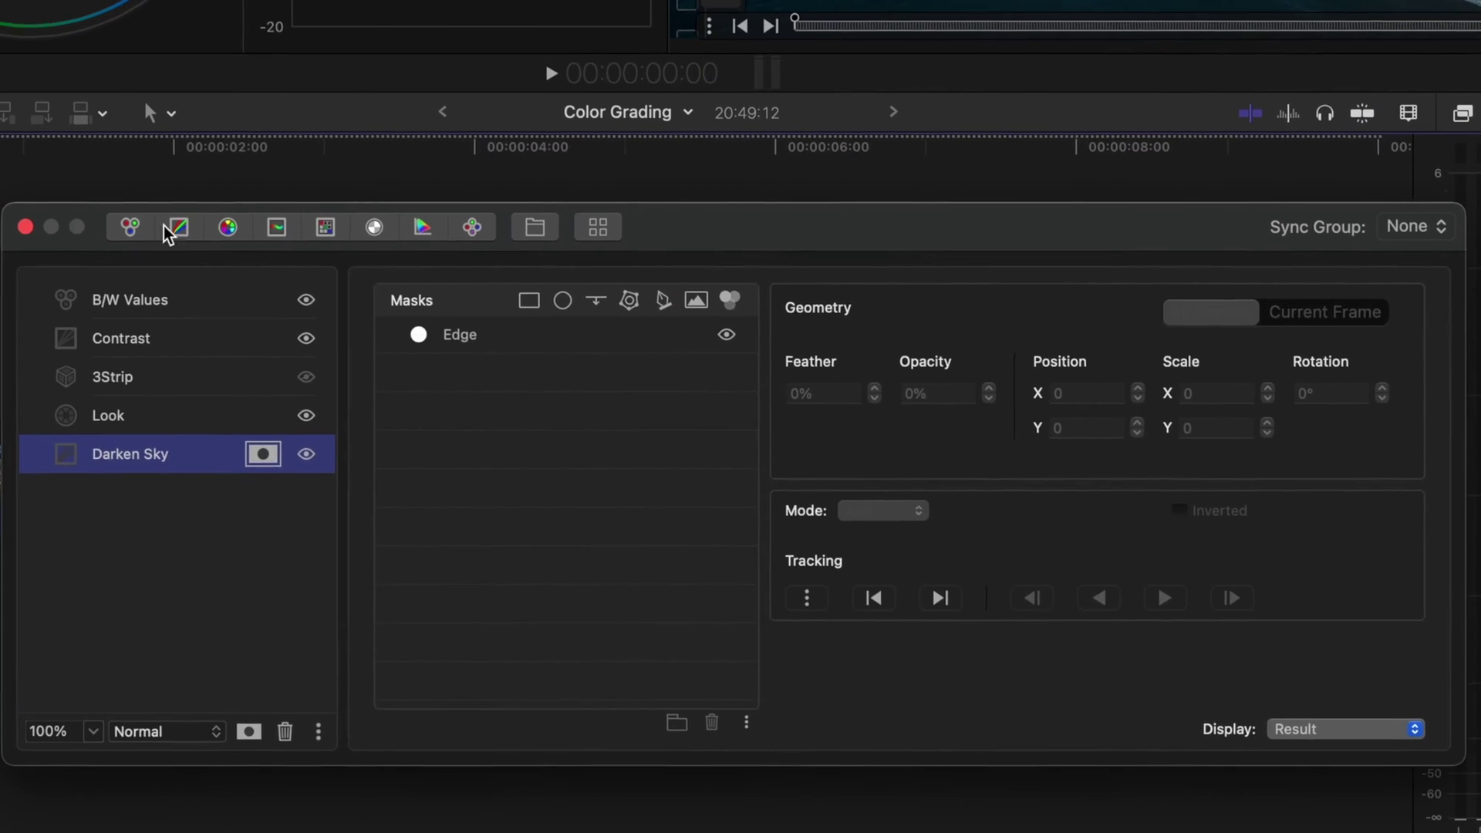
# Add a Color Wheels layer below Darken Sky with overall saturation 1,20, Gamma master 0,08 and Gain master 0,04
pyautogui.click(134, 225)
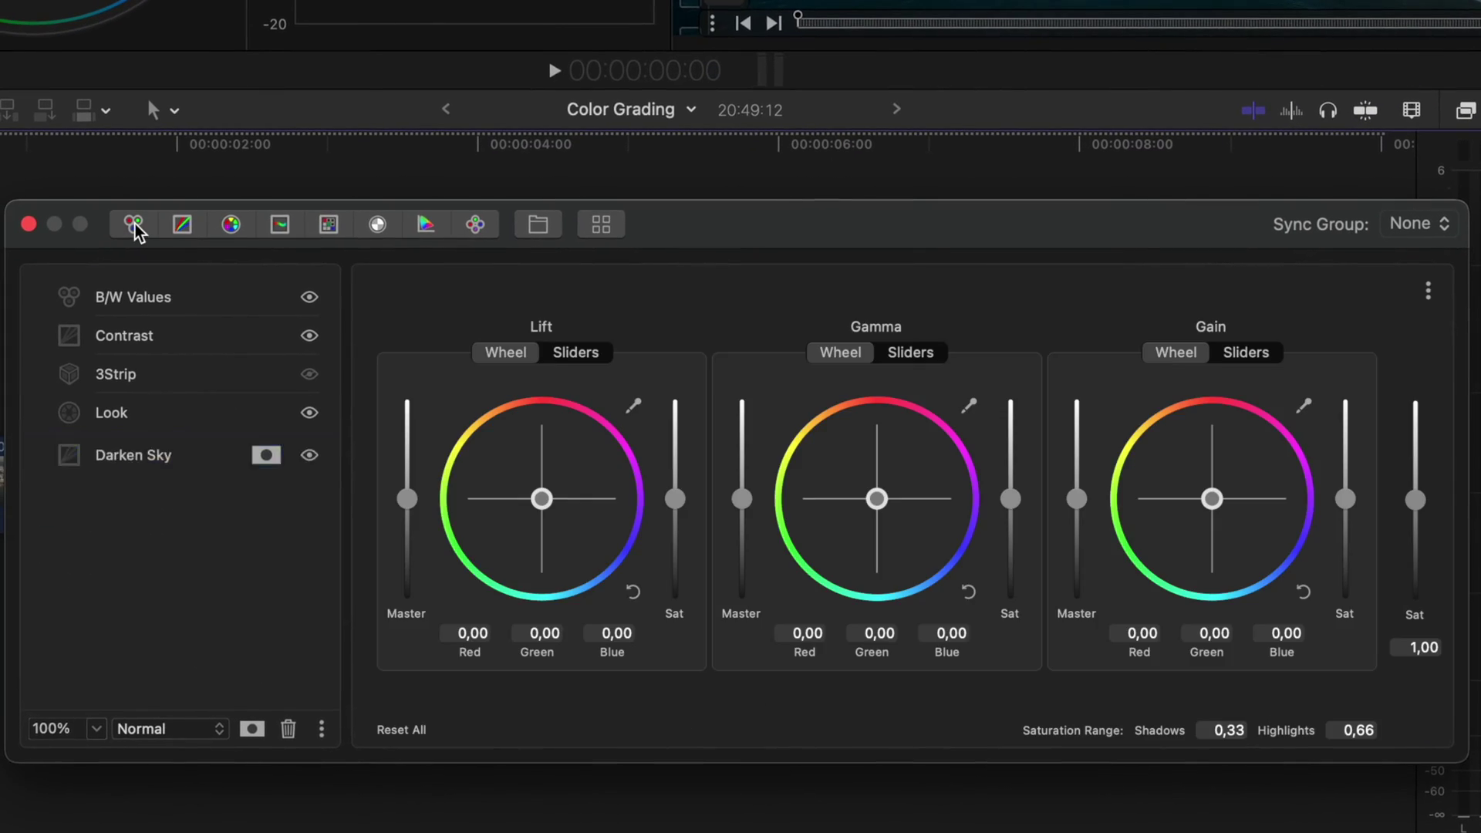
pyautogui.moveTo(146, 454); pyautogui.dragTo(145, 510)
pyautogui.moveTo(1415, 499); pyautogui.dragTo(1424, 493)
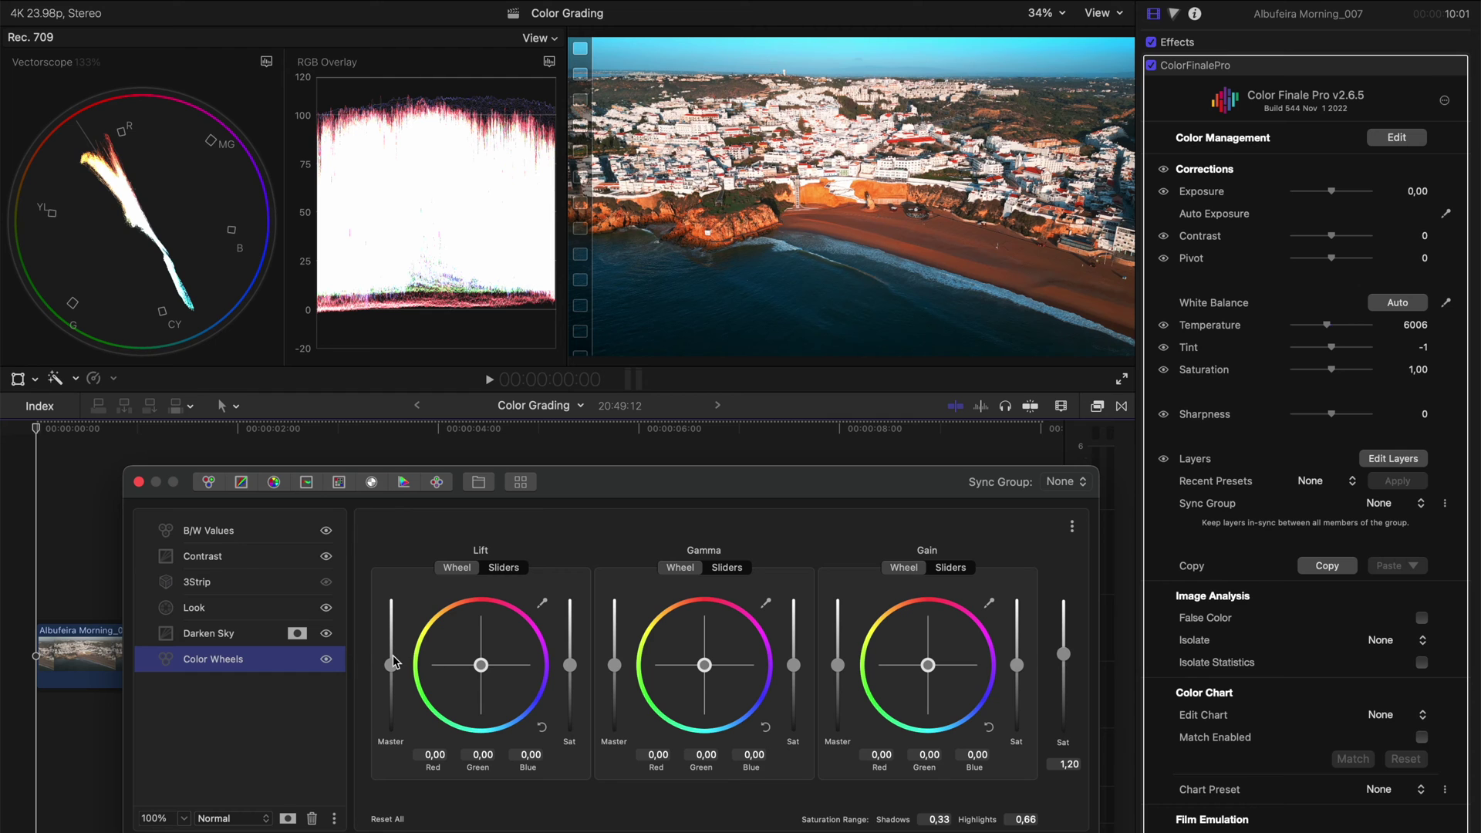
pyautogui.moveTo(611, 671); pyautogui.dragTo(612, 666)
pyautogui.moveTo(843, 669); pyautogui.dragTo(842, 666)
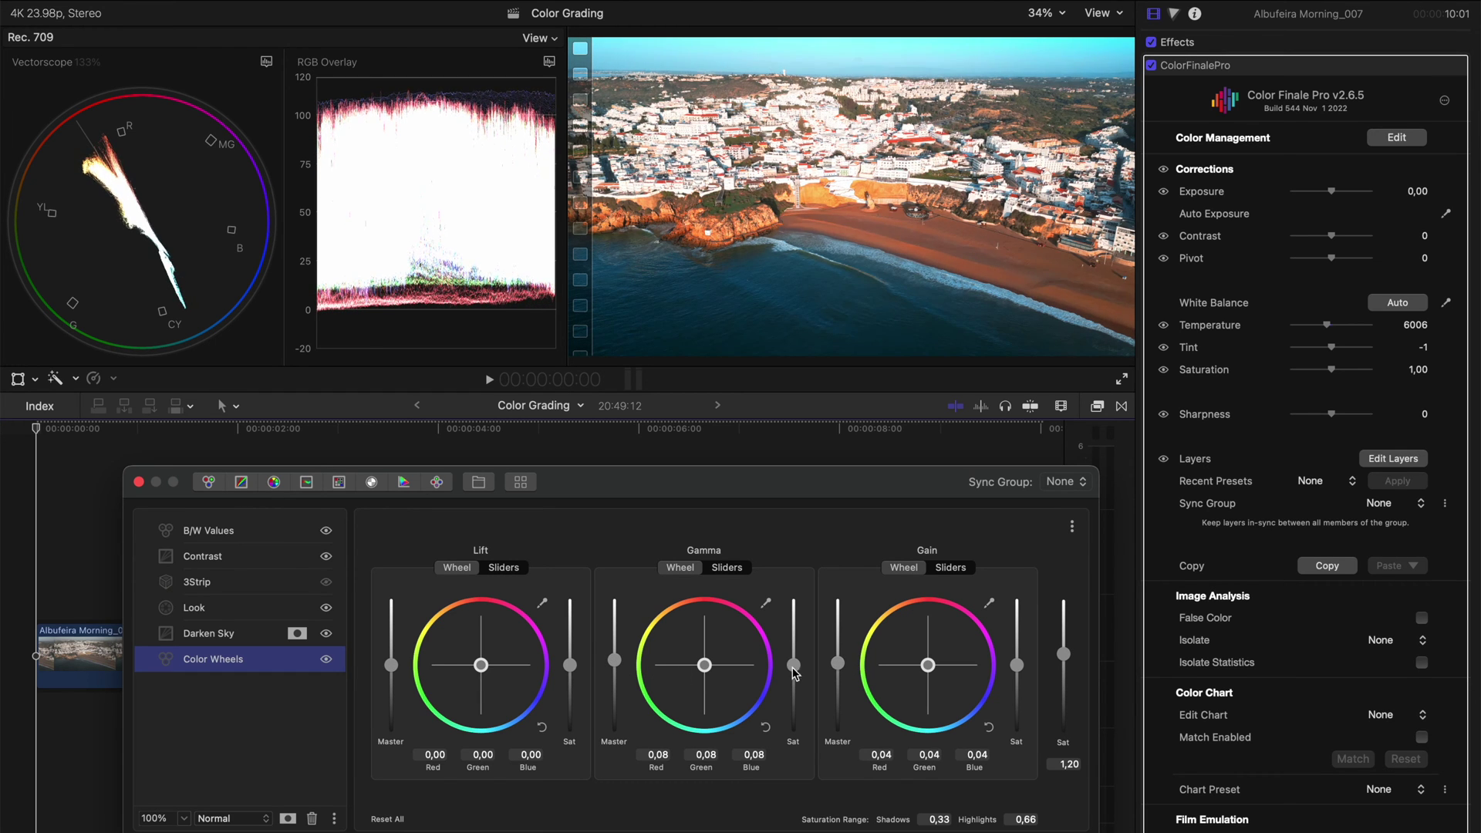
# Set the Color Wheels layer's Lift master to -0,03 and mask the layer with a closed Bezier path around the cliffs and beach
pyautogui.moveTo(389, 670); pyautogui.dragTo(390, 672)
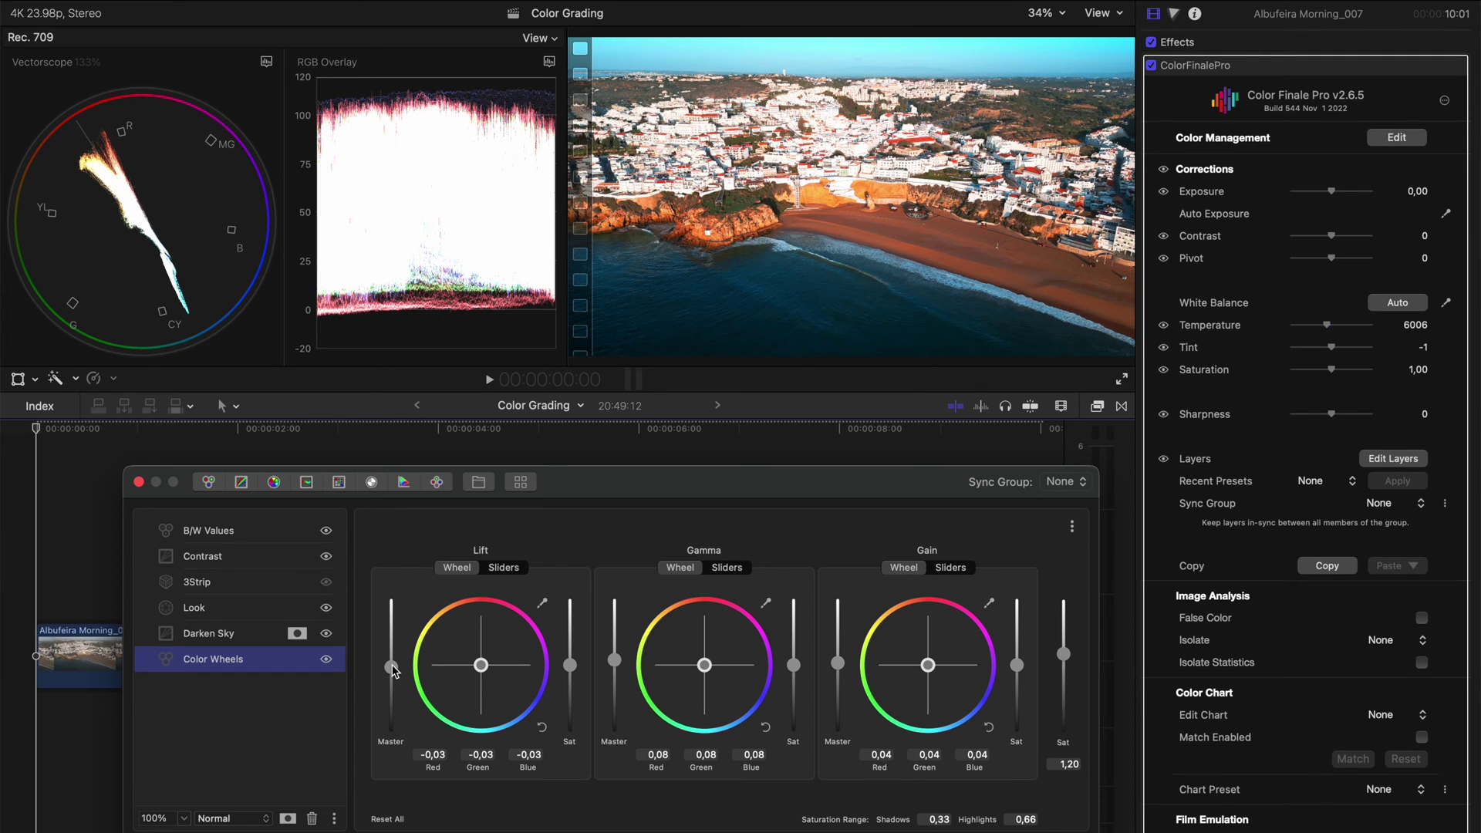
pyautogui.click(296, 662)
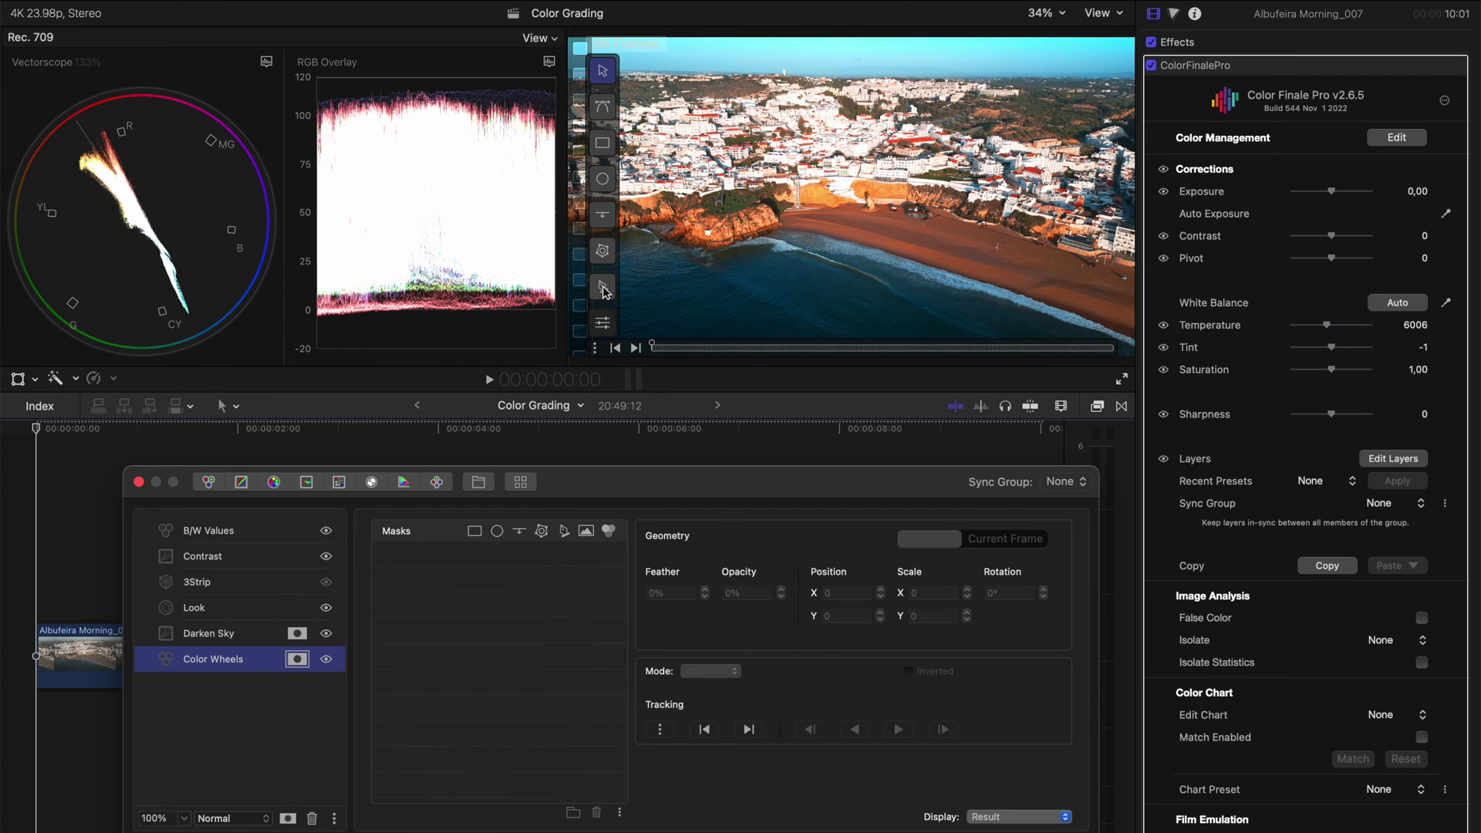
pyautogui.click(603, 288)
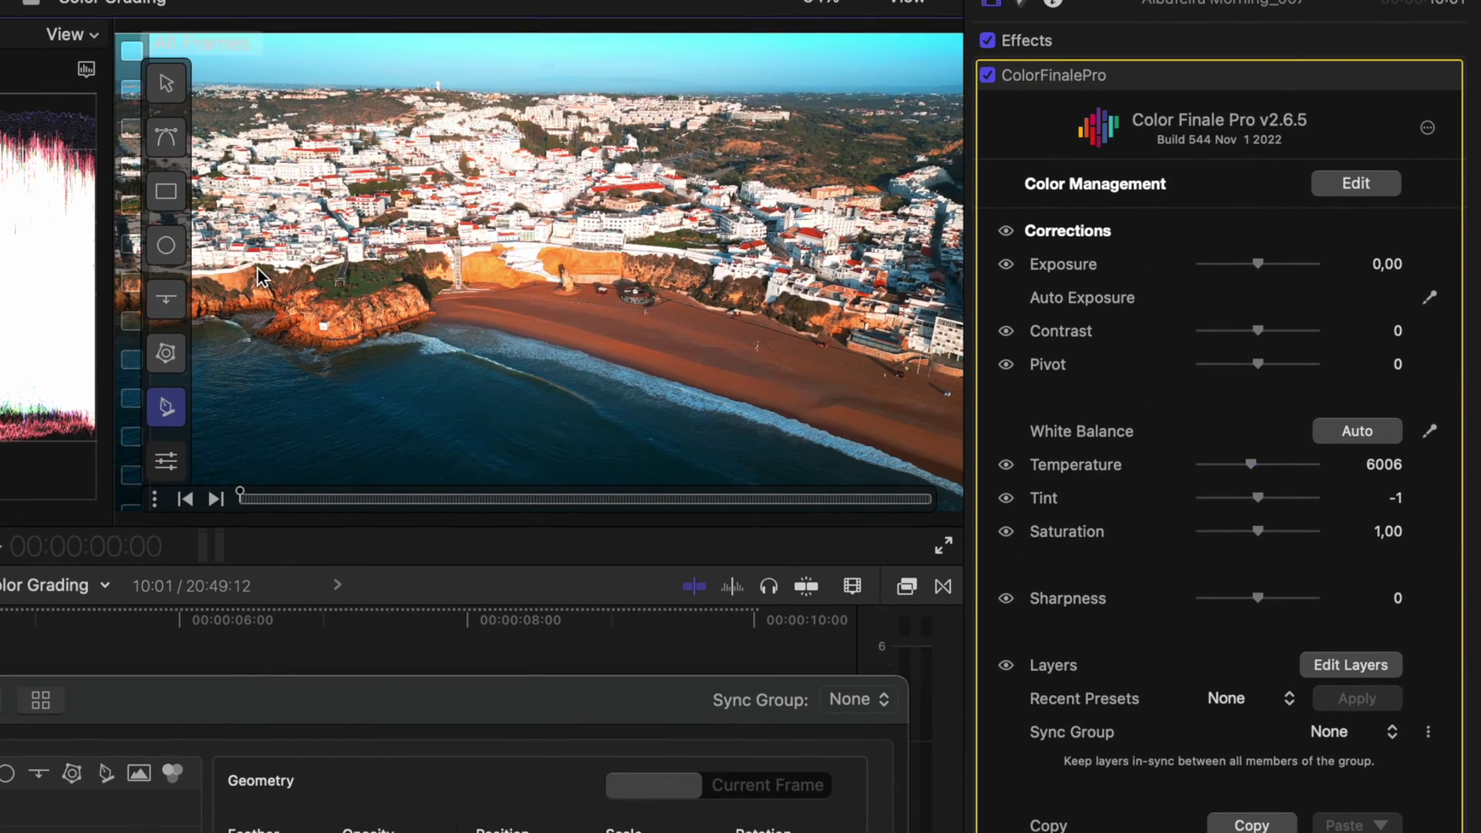
pyautogui.click(255, 268)
pyautogui.click(383, 260)
pyautogui.click(506, 244)
pyautogui.click(618, 251)
pyautogui.click(831, 305)
pyautogui.click(958, 332)
pyautogui.click(958, 480)
pyautogui.click(550, 343)
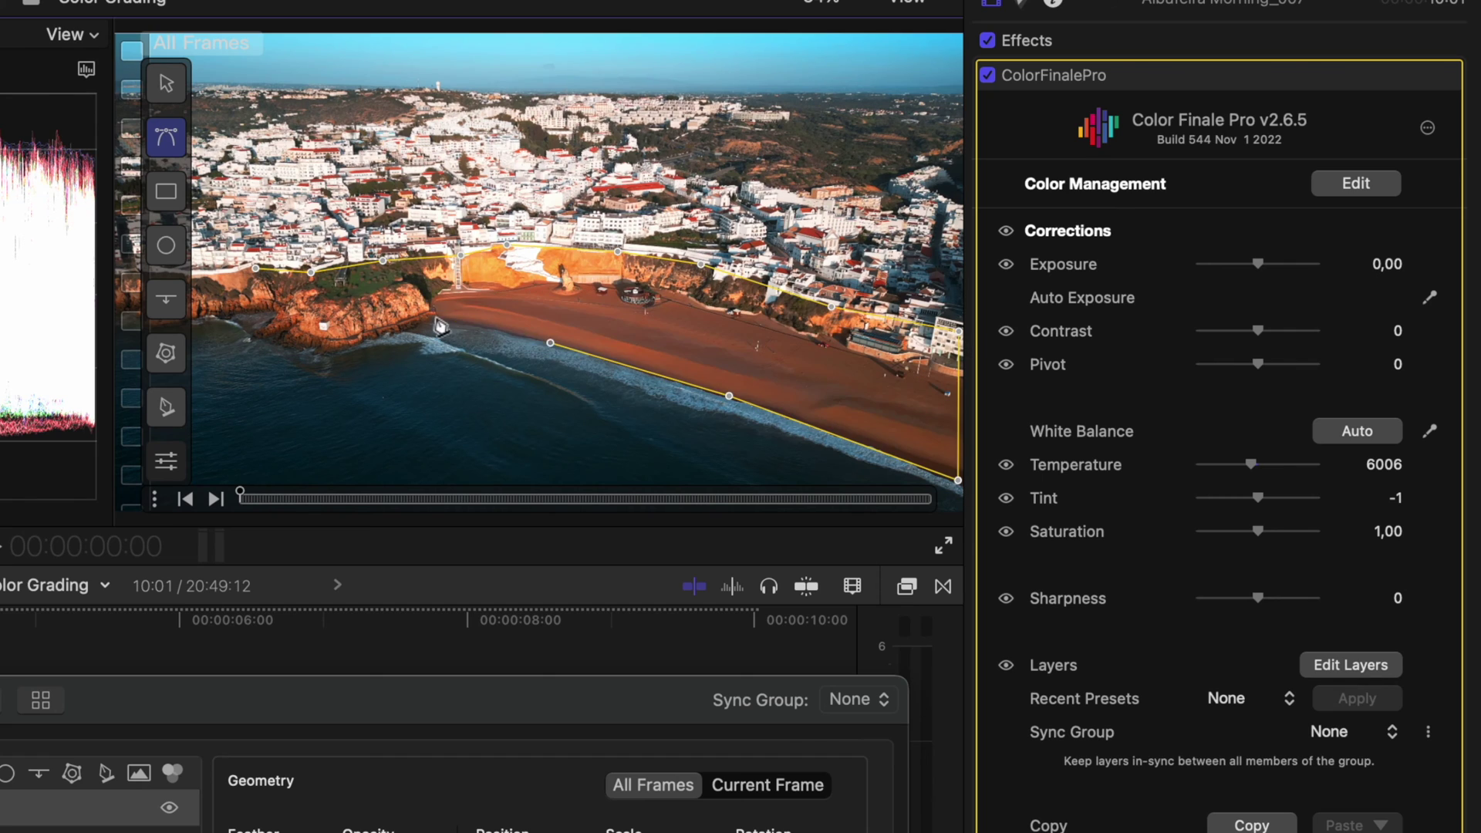
pyautogui.click(435, 316)
pyautogui.click(327, 347)
pyautogui.click(265, 351)
pyautogui.click(255, 306)
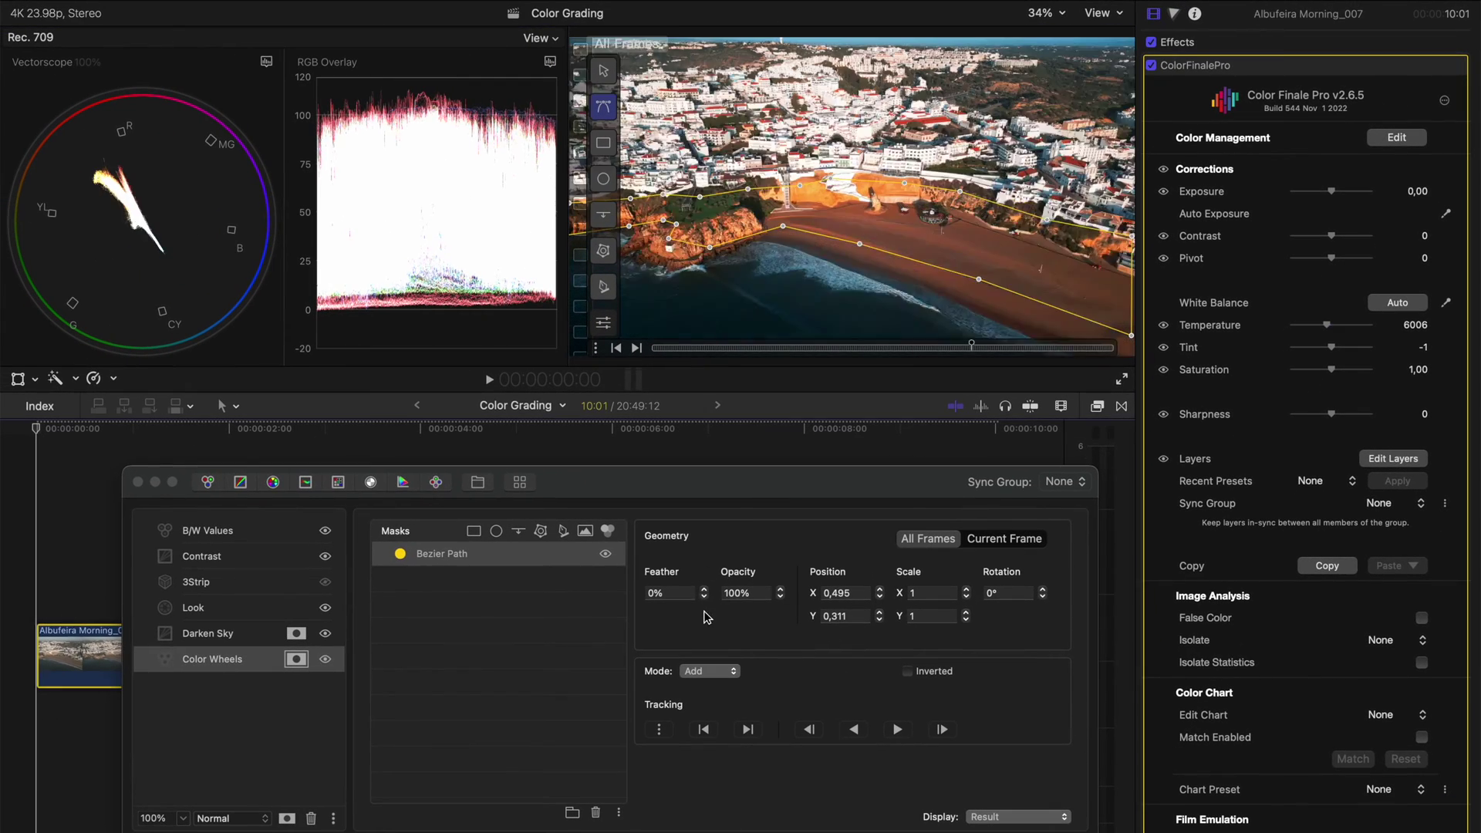
# Set the Bezier Path mask's feather to 30% and track it forwards through the clip
pyautogui.click(681, 594)
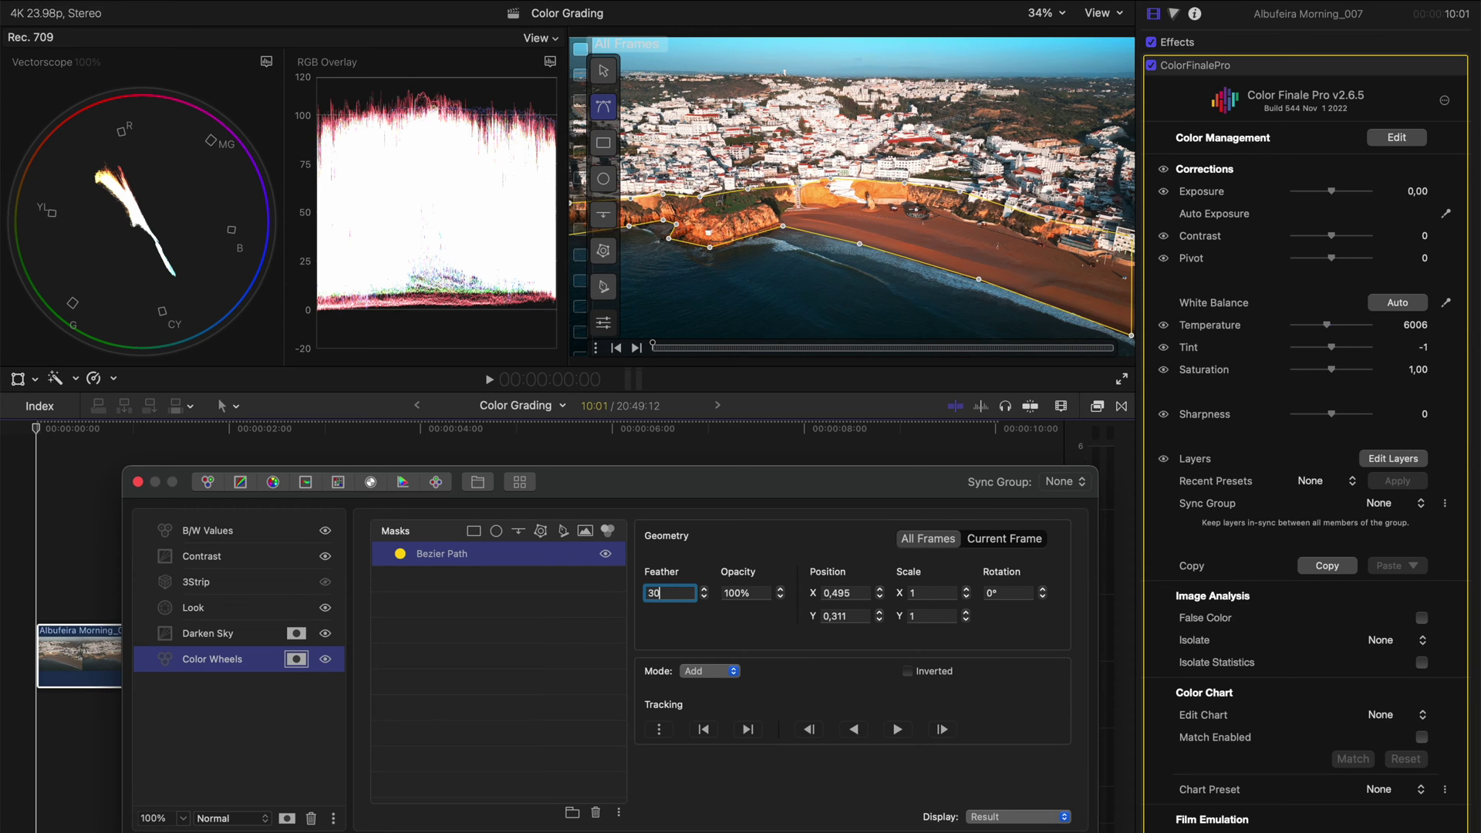
pyautogui.write('30')
pyautogui.press('Return')
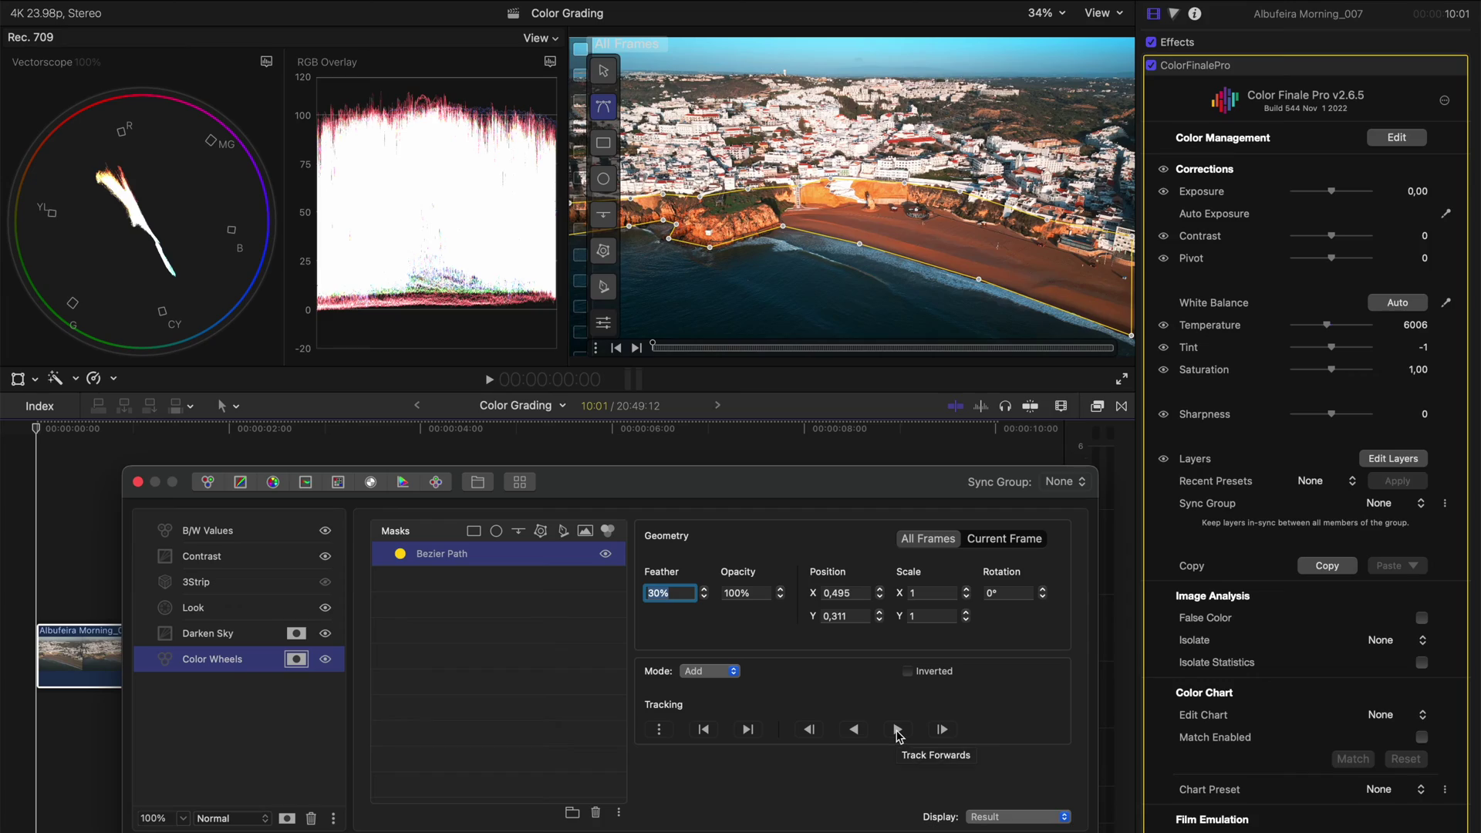
pyautogui.click(897, 730)
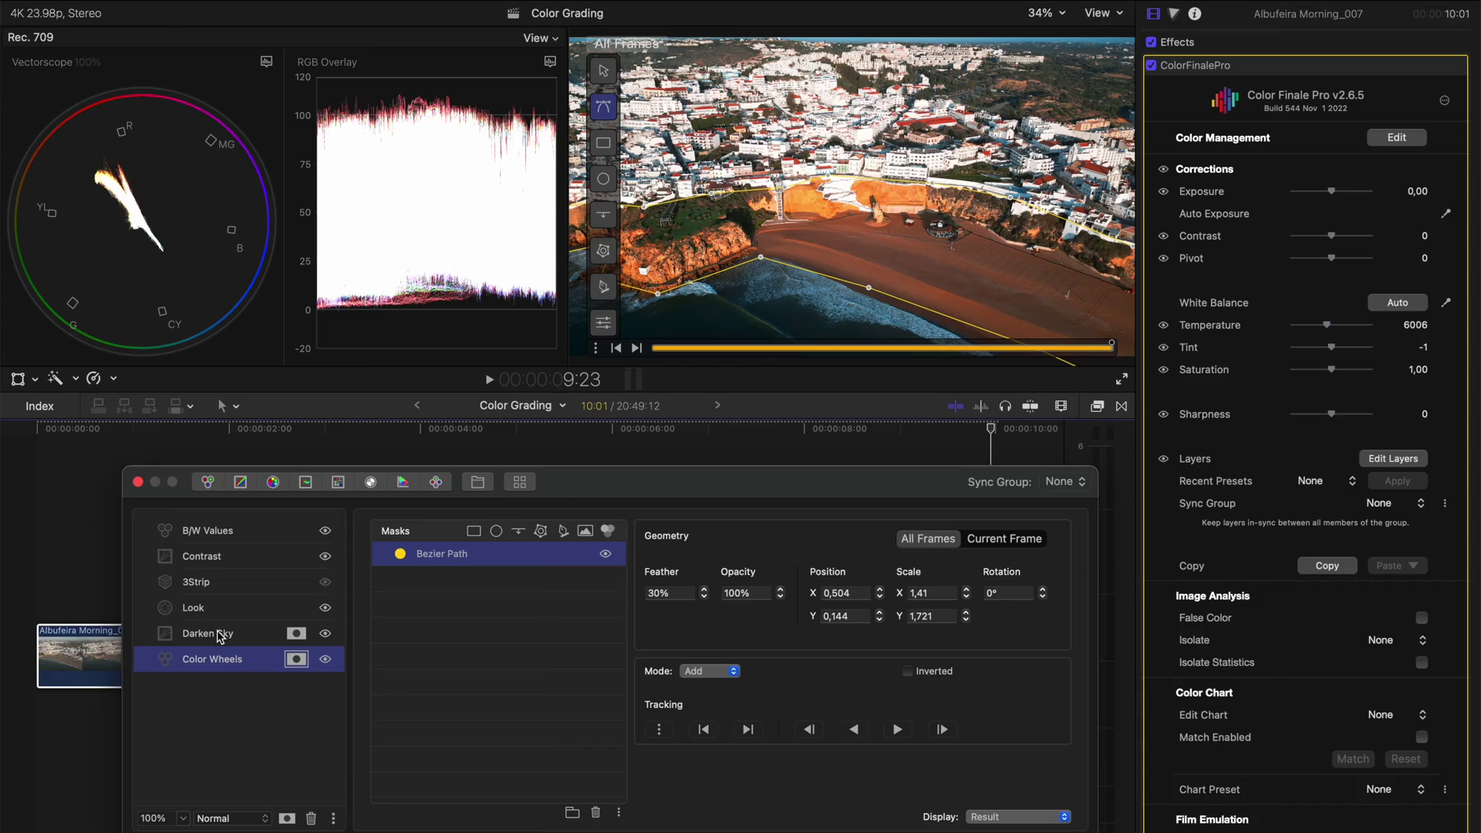
# Open the masked Color Wheels layer's name for editing and confirm it
pyautogui.doubleClick(213, 661)
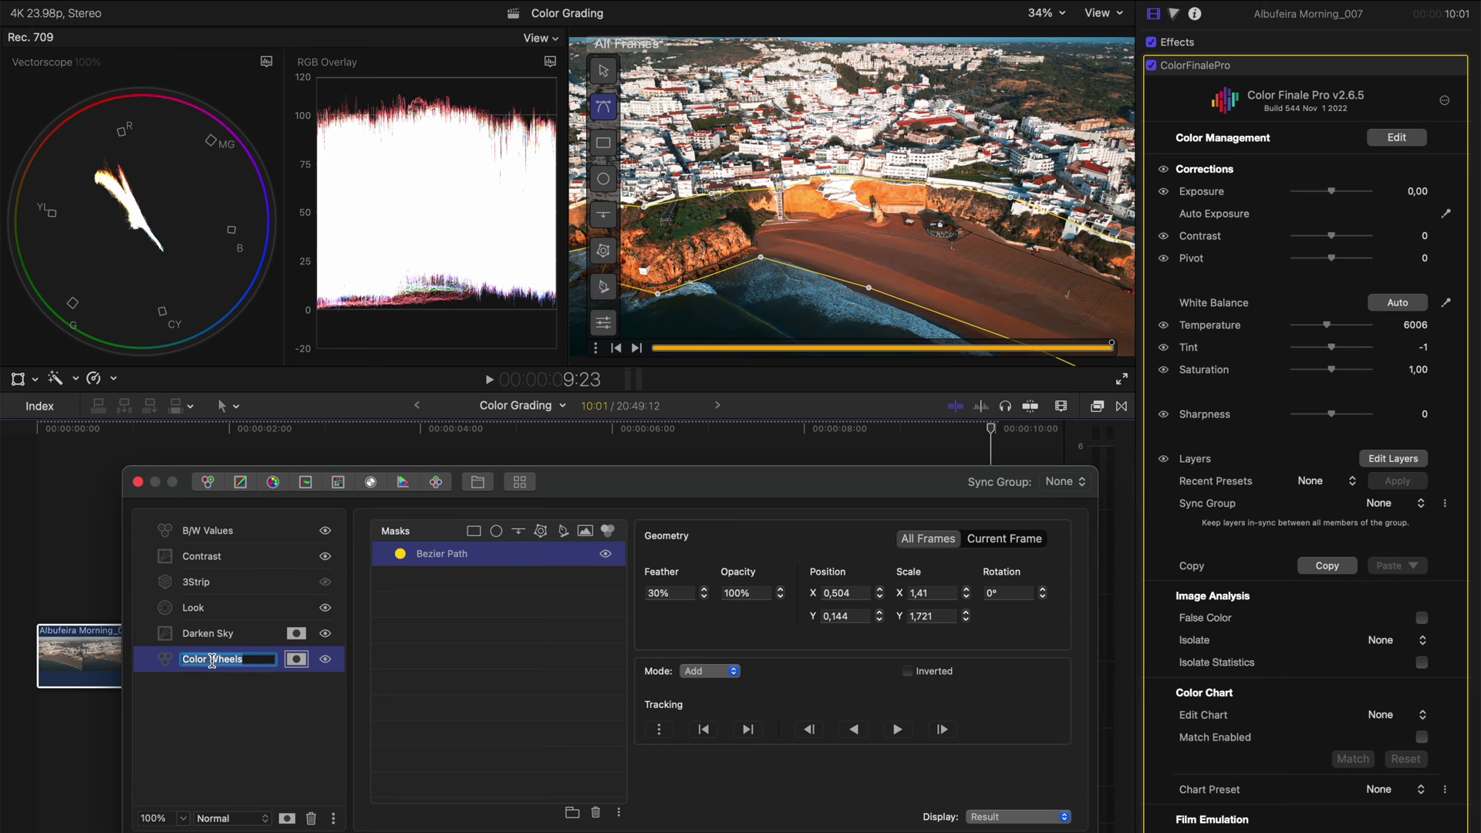
pyautogui.press('Return')
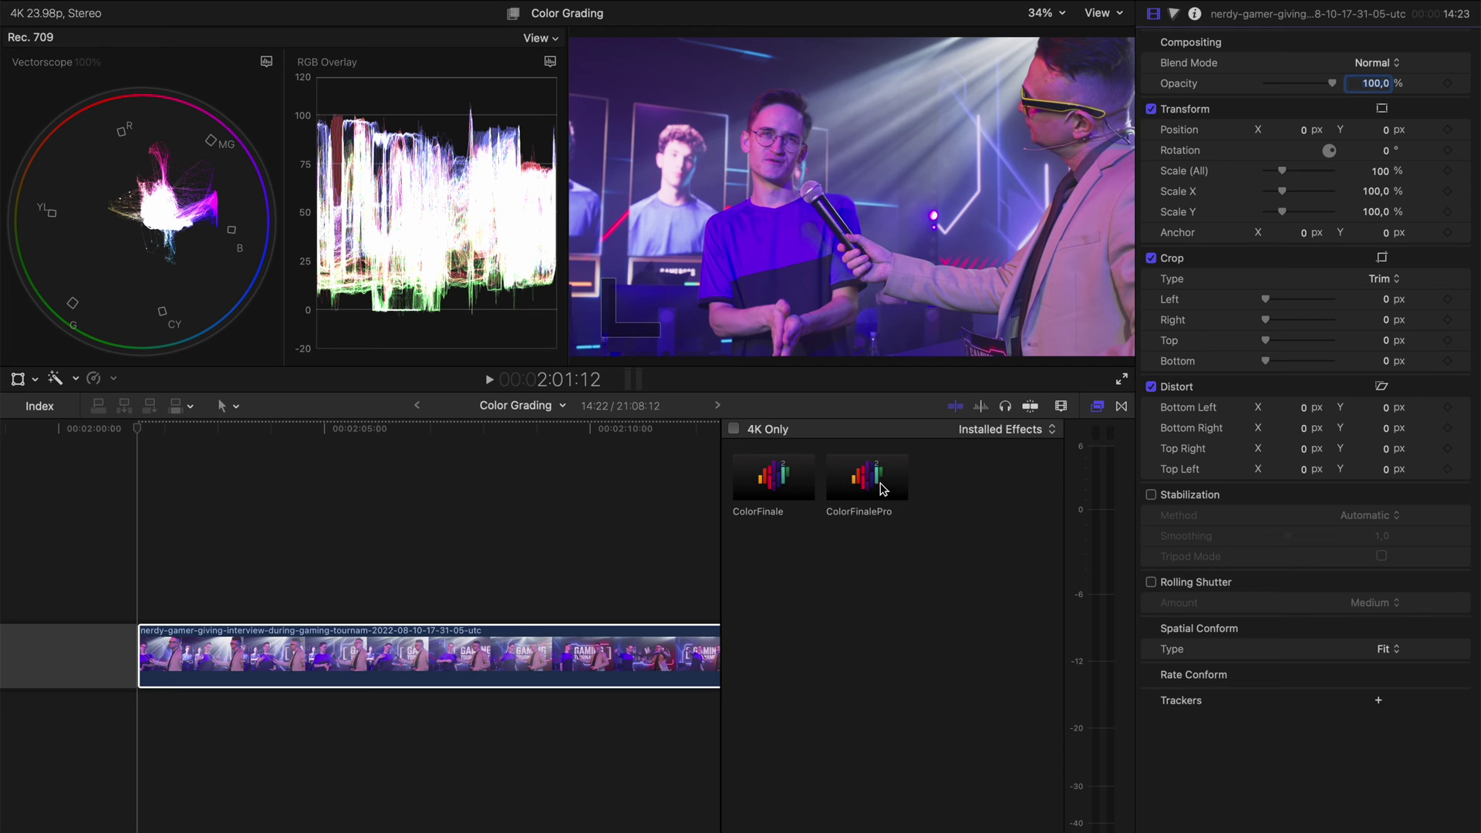
# Apply ColorFinalePro to the gaming tournament interview clip and add a Camera Matrix layer
pyautogui.moveTo(884, 489); pyautogui.dragTo(451, 649)
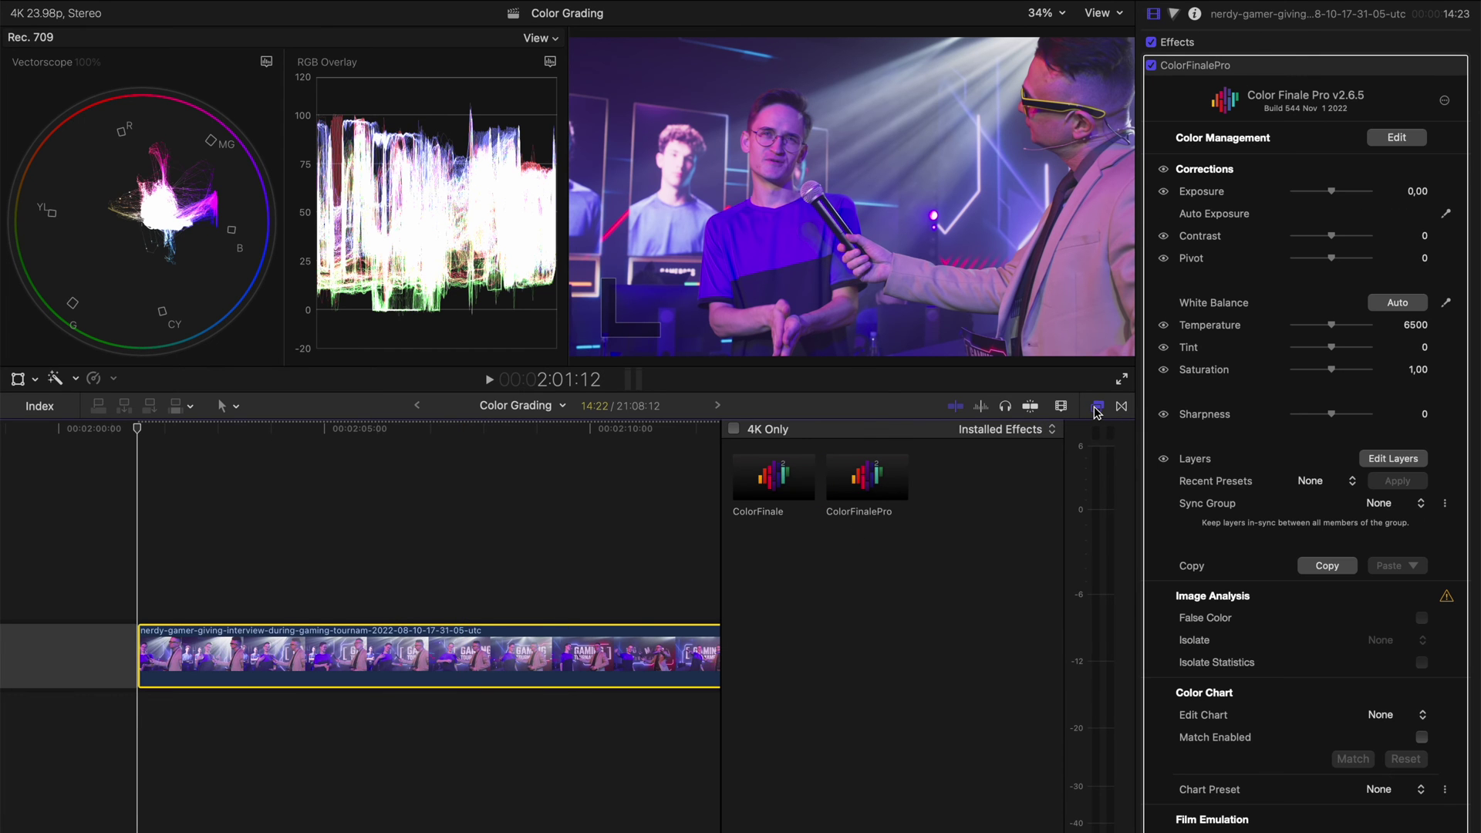
pyautogui.click(1098, 407)
pyautogui.click(1391, 460)
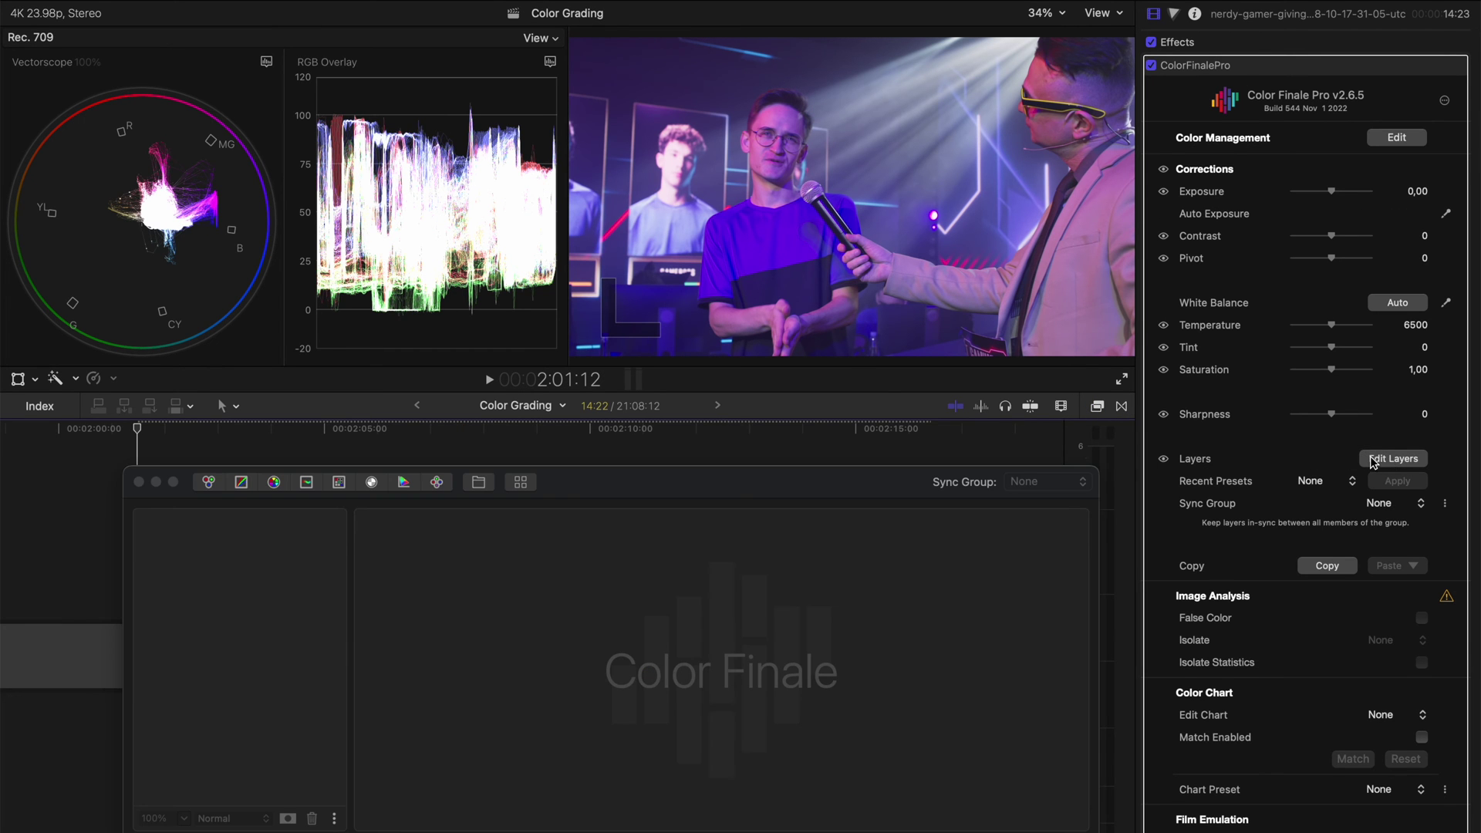
pyautogui.click(403, 482)
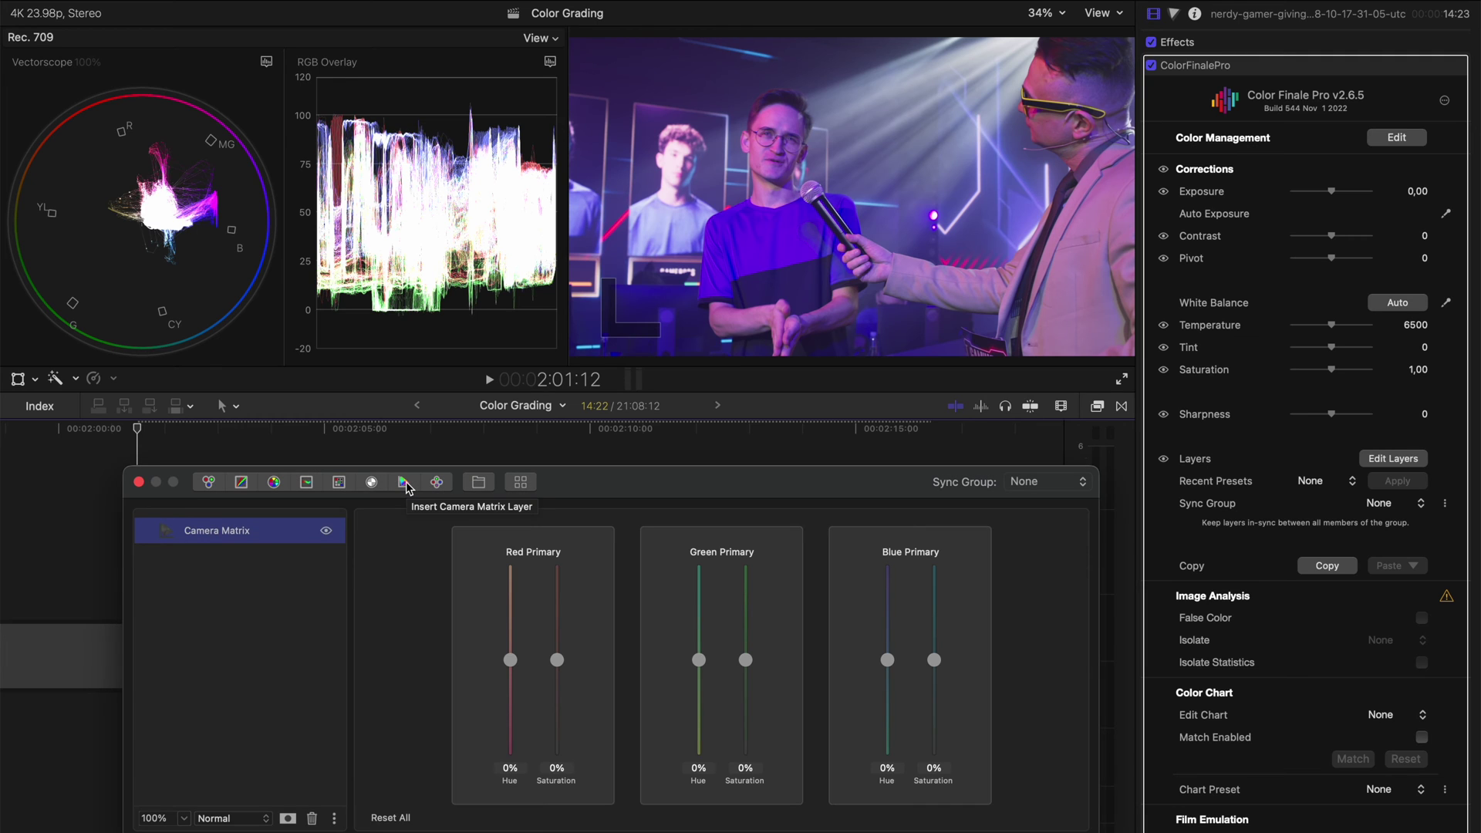
# Isolate a small patch of the interviewee's forehead with a Rectangle and show the skin tone indicator on the vectorscope
pyautogui.click(1272, 73)
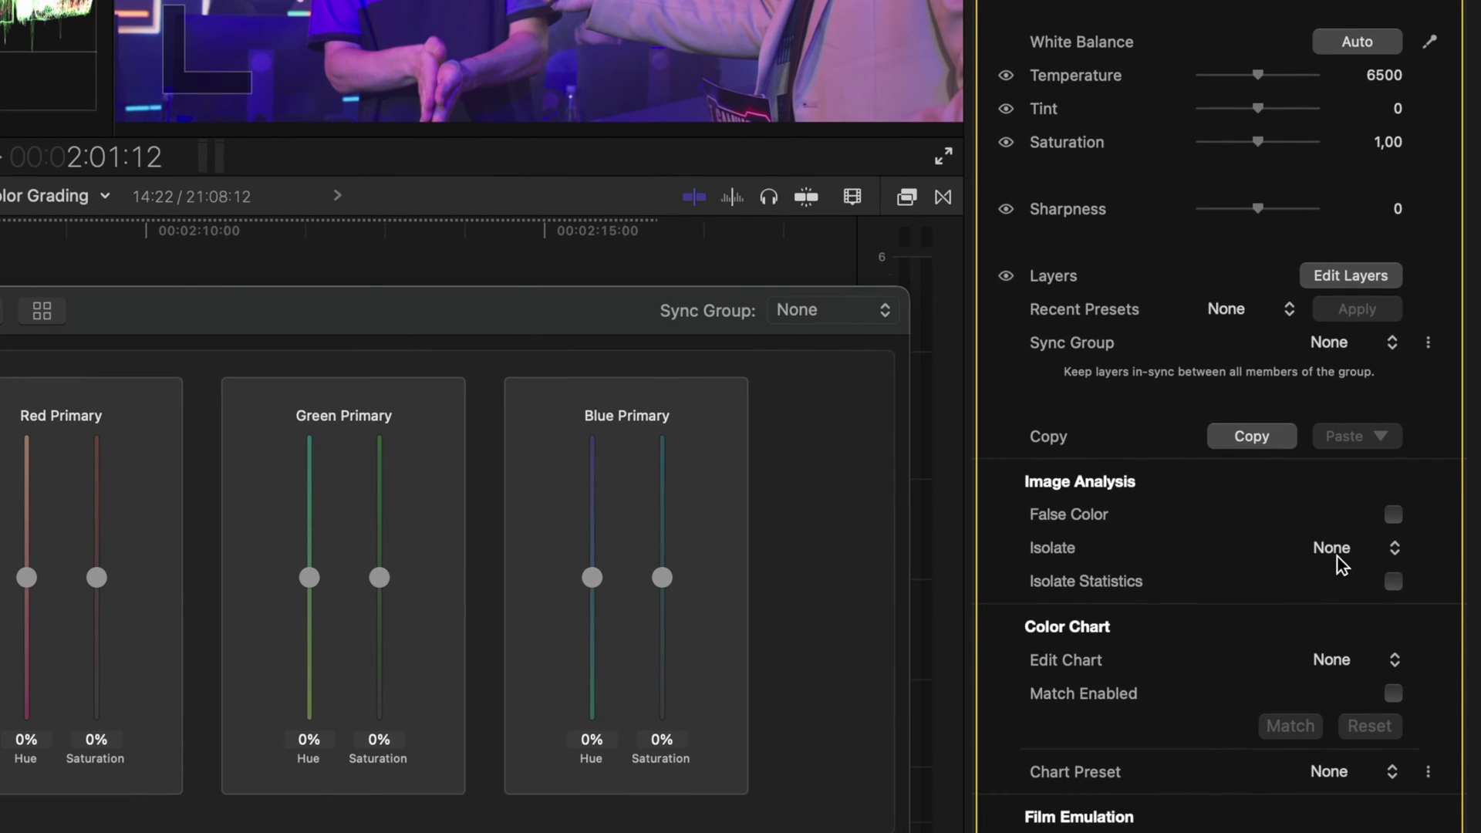
pyautogui.click(1338, 557)
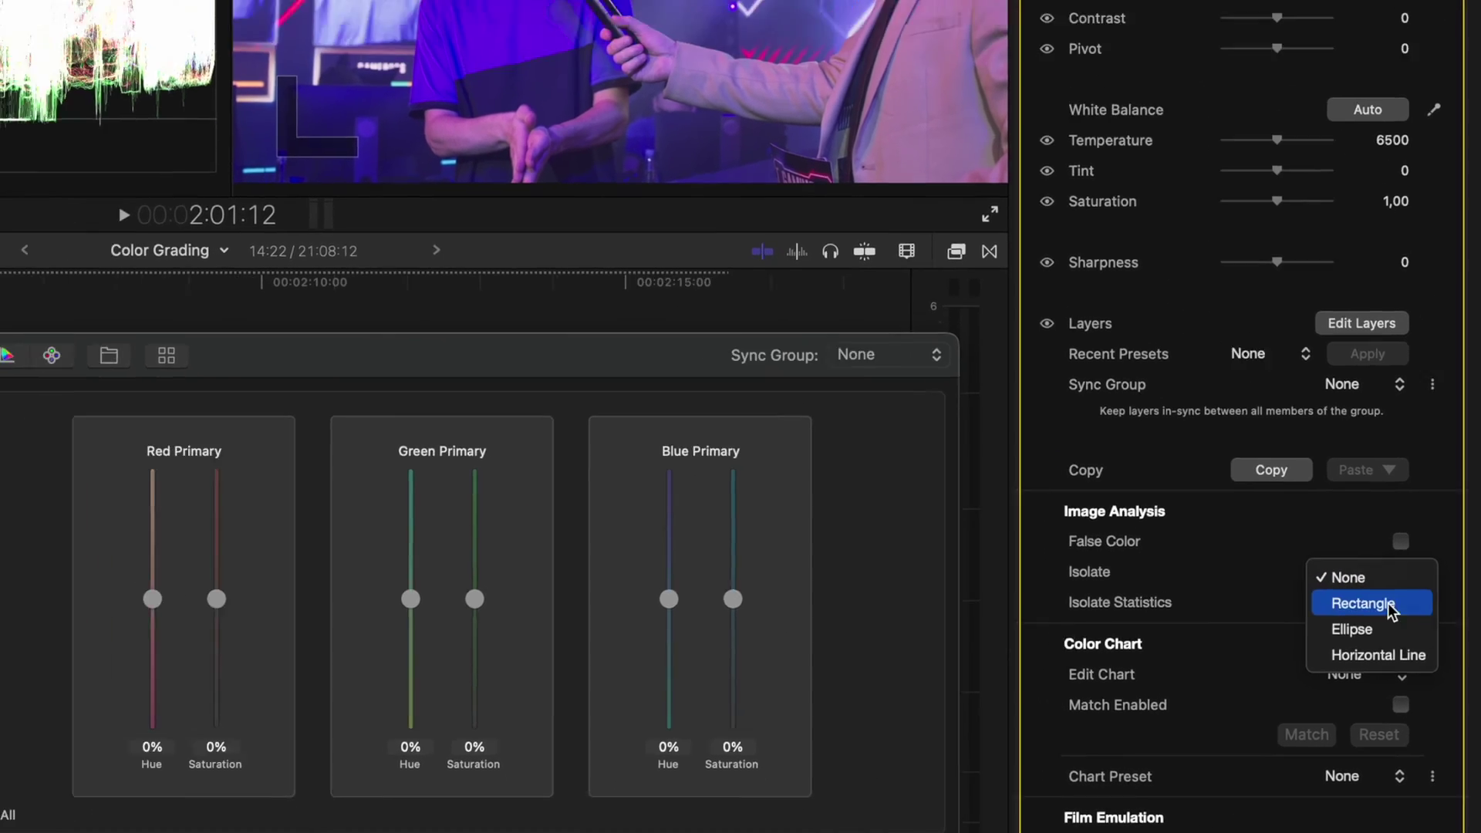
pyautogui.click(1376, 585)
pyautogui.moveTo(903, 225); pyautogui.dragTo(784, 125)
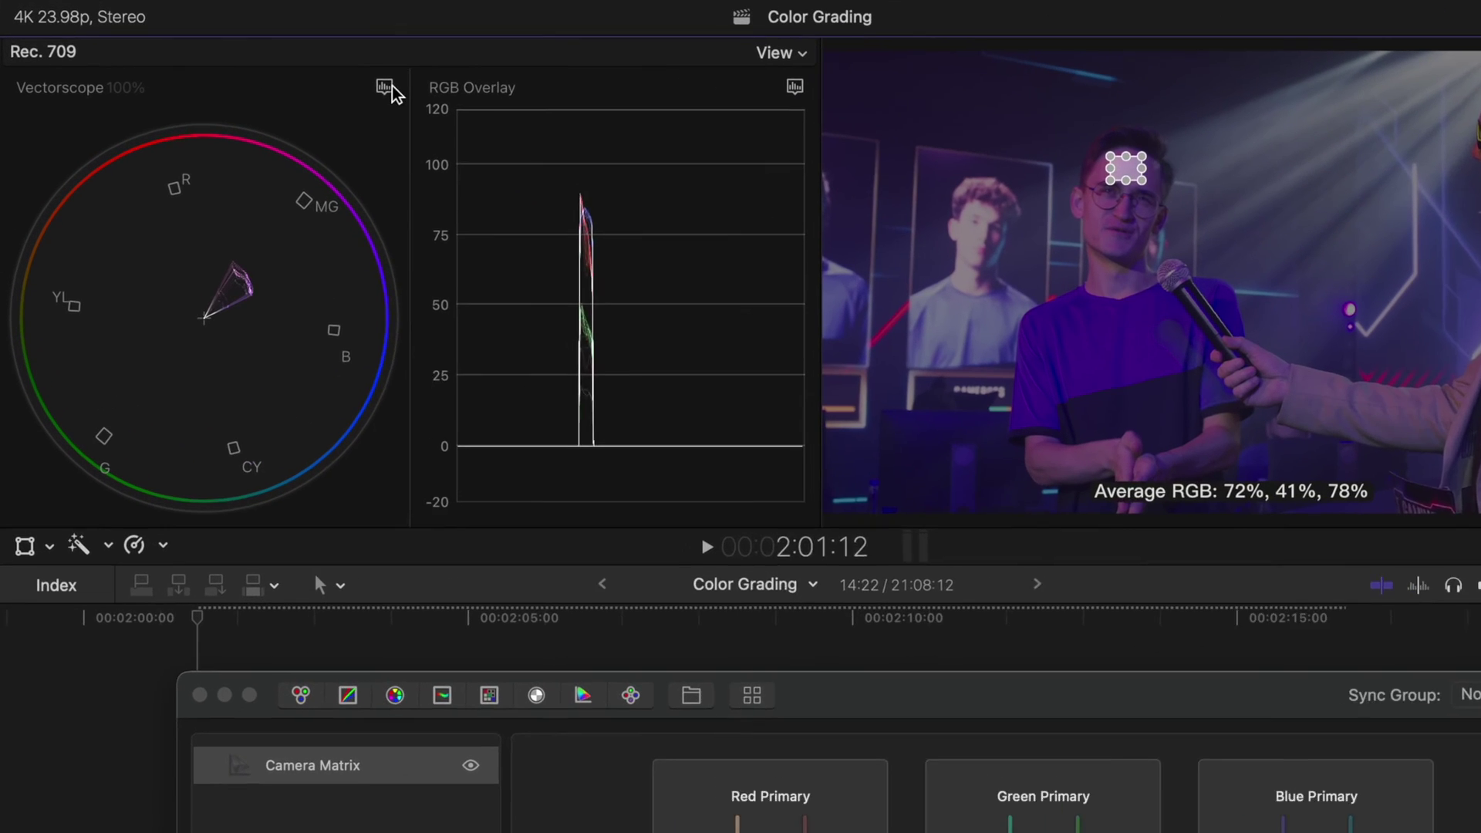
pyautogui.click(266, 61)
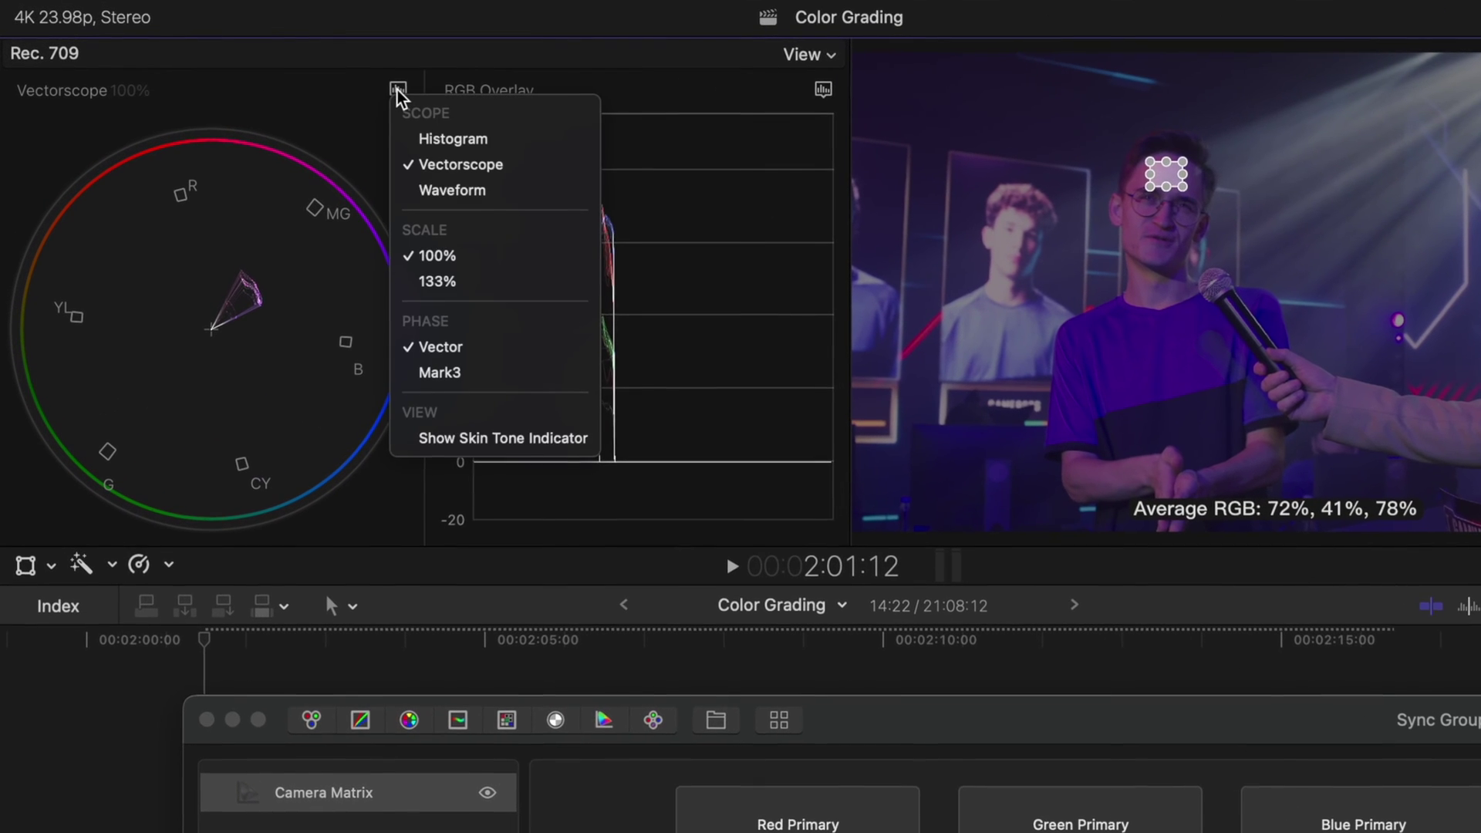
pyautogui.click(522, 447)
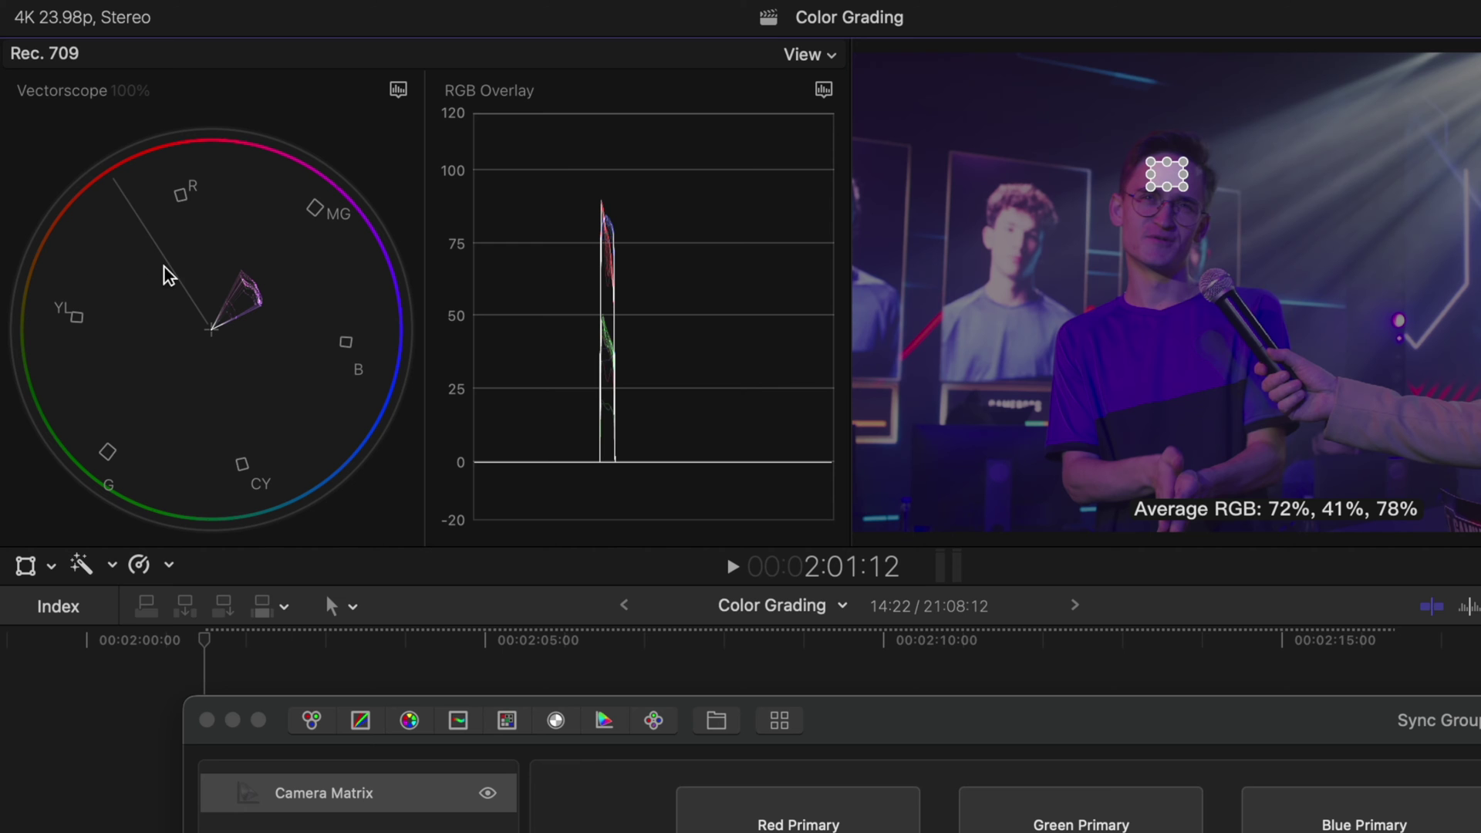
# Set the Camera Matrix hues to Red 86%, Green 100% and Blue -54%, and the Red Primary saturation to 78%
pyautogui.moveTo(523, 677); pyautogui.dragTo(518, 580)
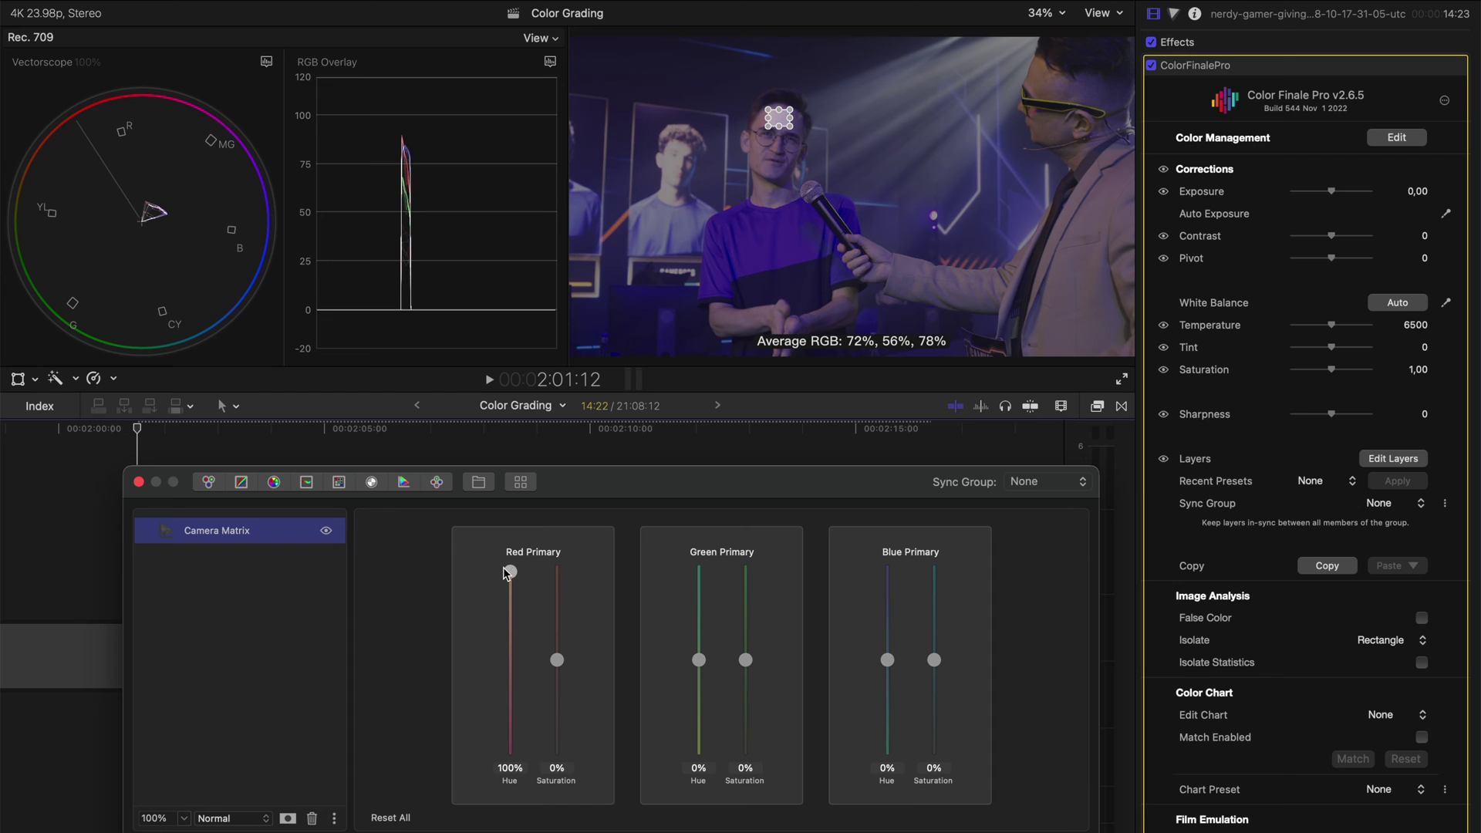
pyautogui.moveTo(697, 695); pyautogui.dragTo(699, 578)
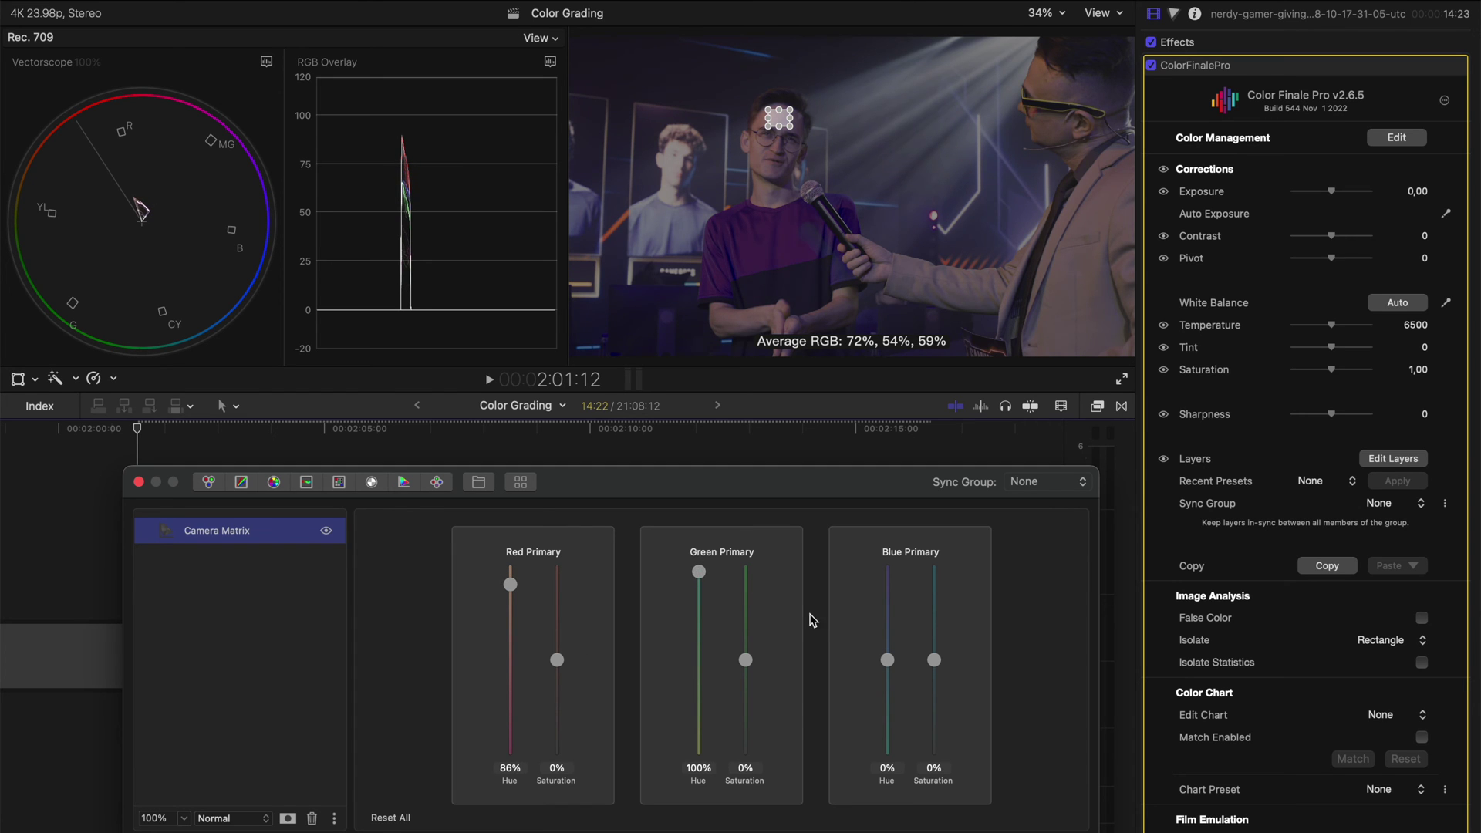
pyautogui.moveTo(887, 661); pyautogui.dragTo(888, 691)
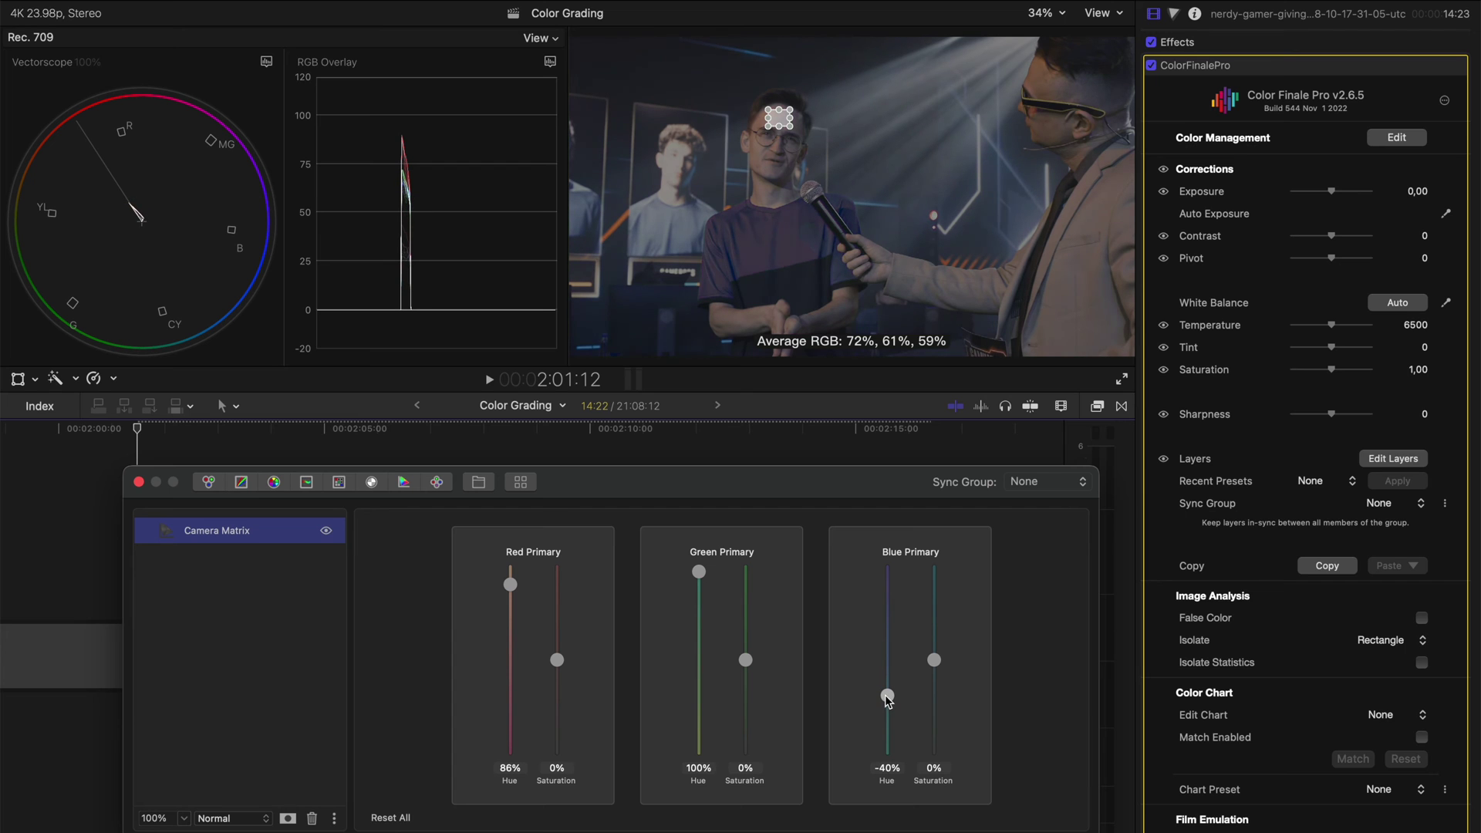
pyautogui.moveTo(557, 659); pyautogui.dragTo(558, 591)
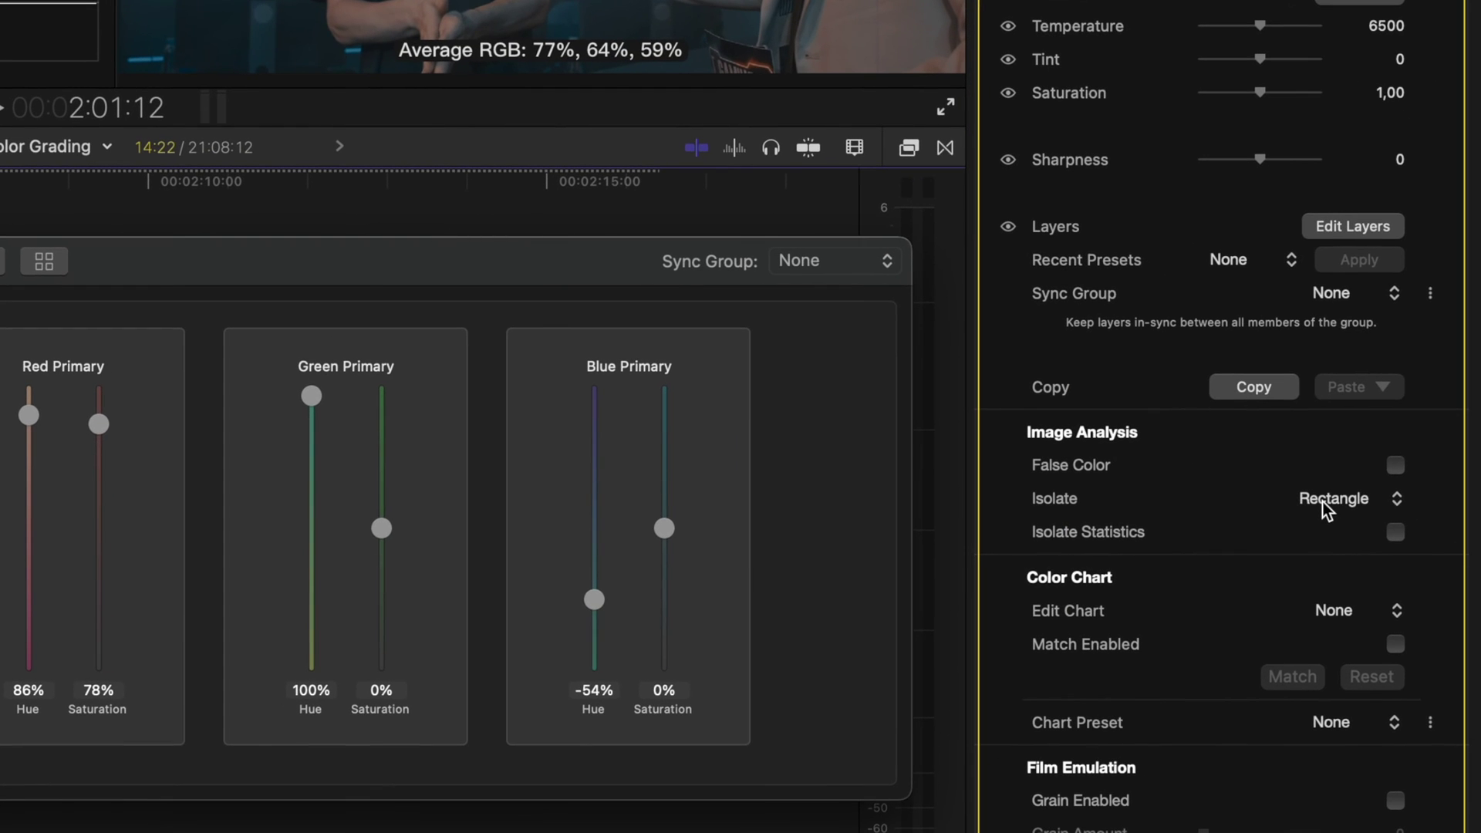
# Set Isolate back to None and toggle the ColorFinalePro effect off and on to compare before and after
pyautogui.click(1322, 501)
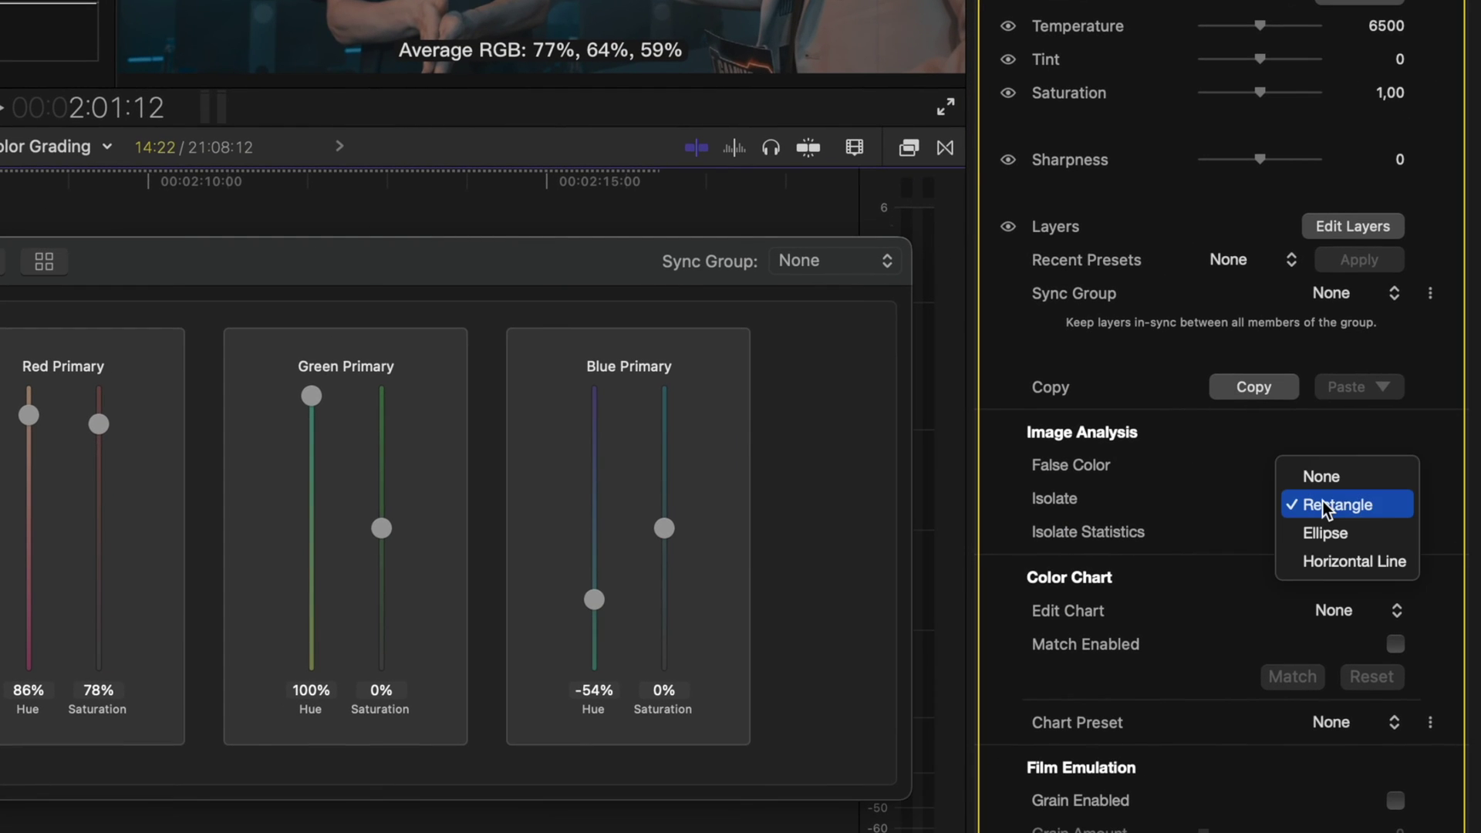
pyautogui.click(1341, 474)
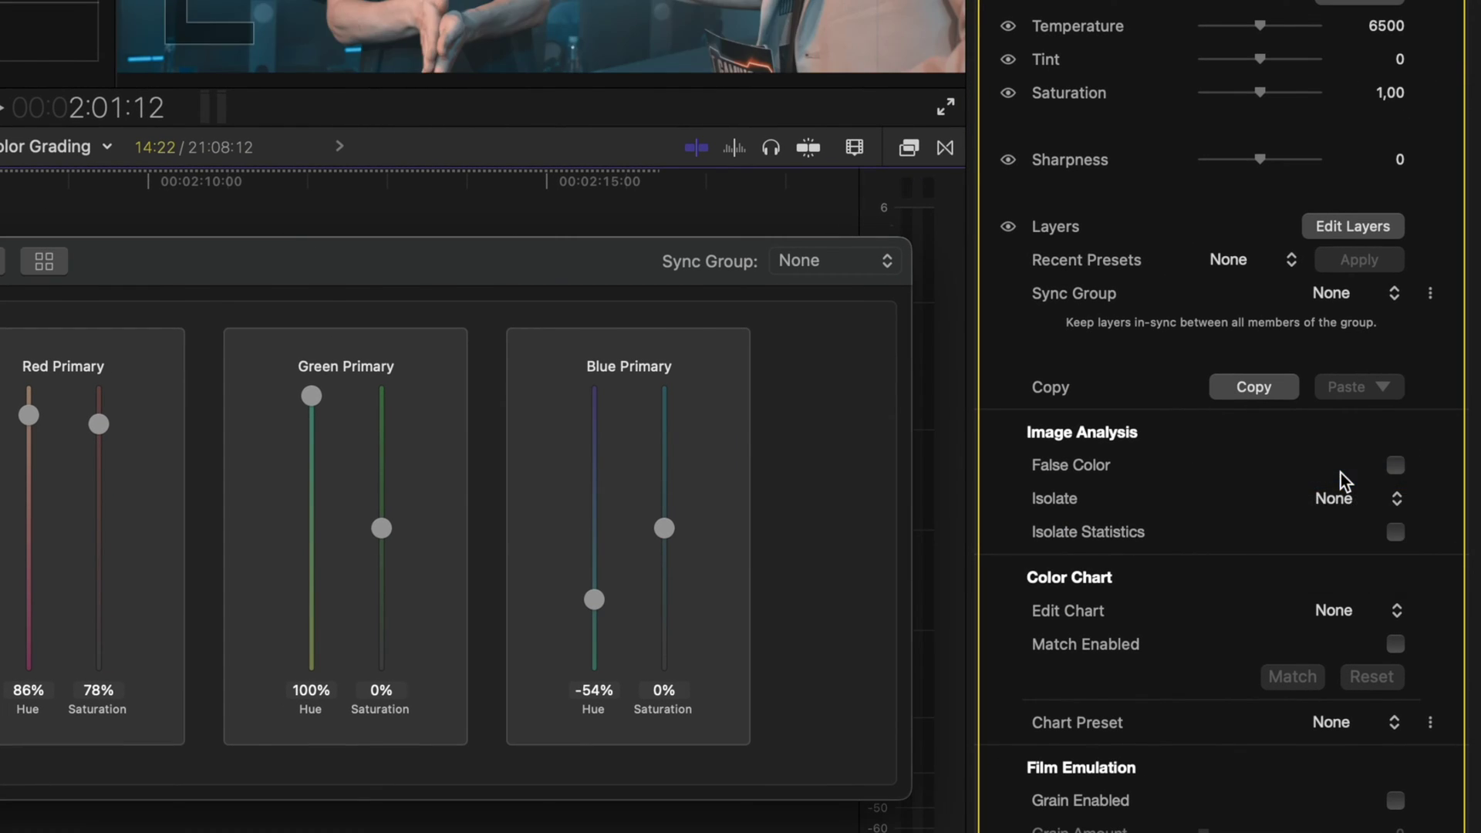
pyautogui.click(1151, 65)
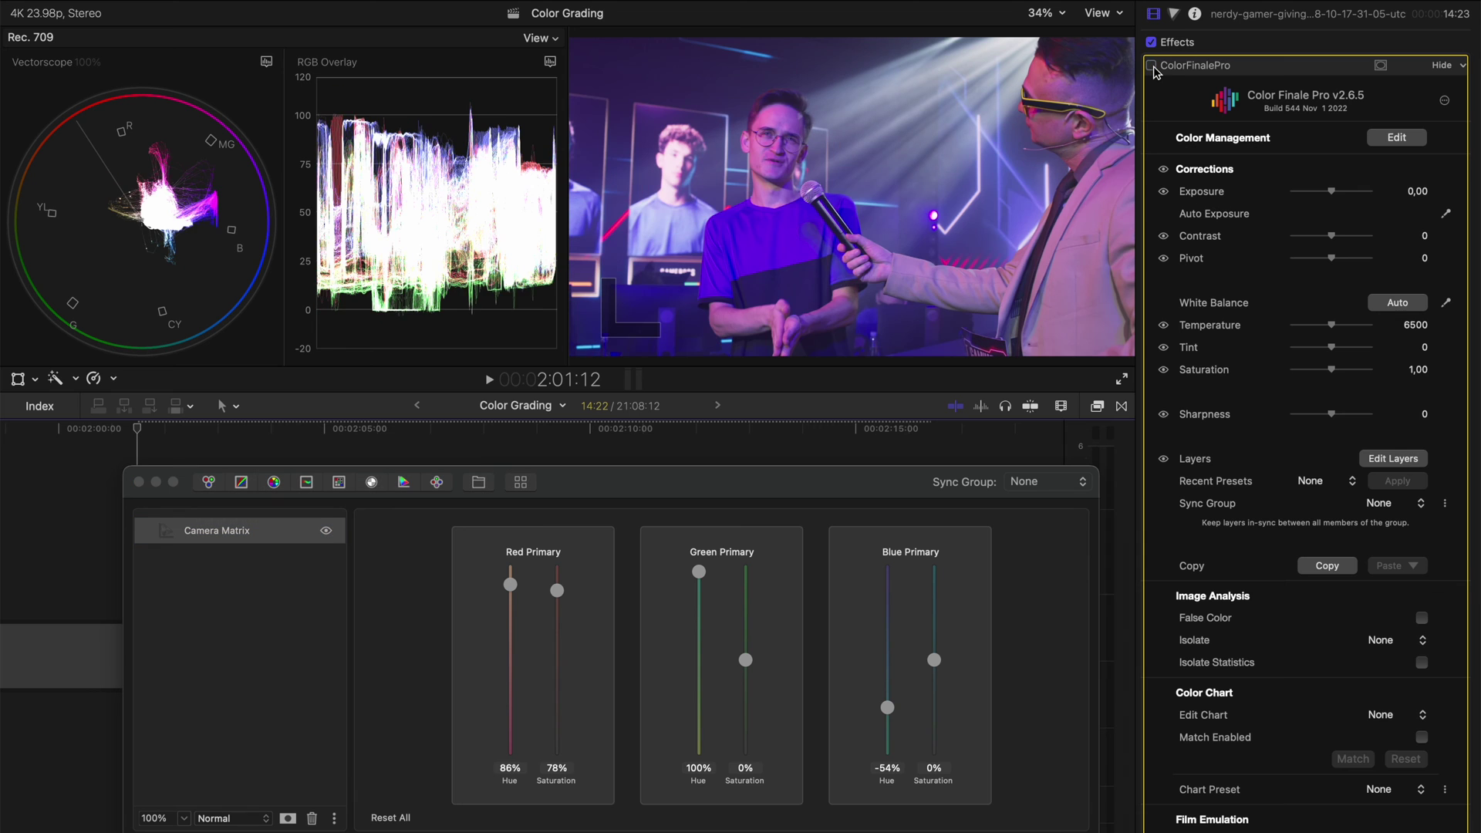
pyautogui.click(1151, 65)
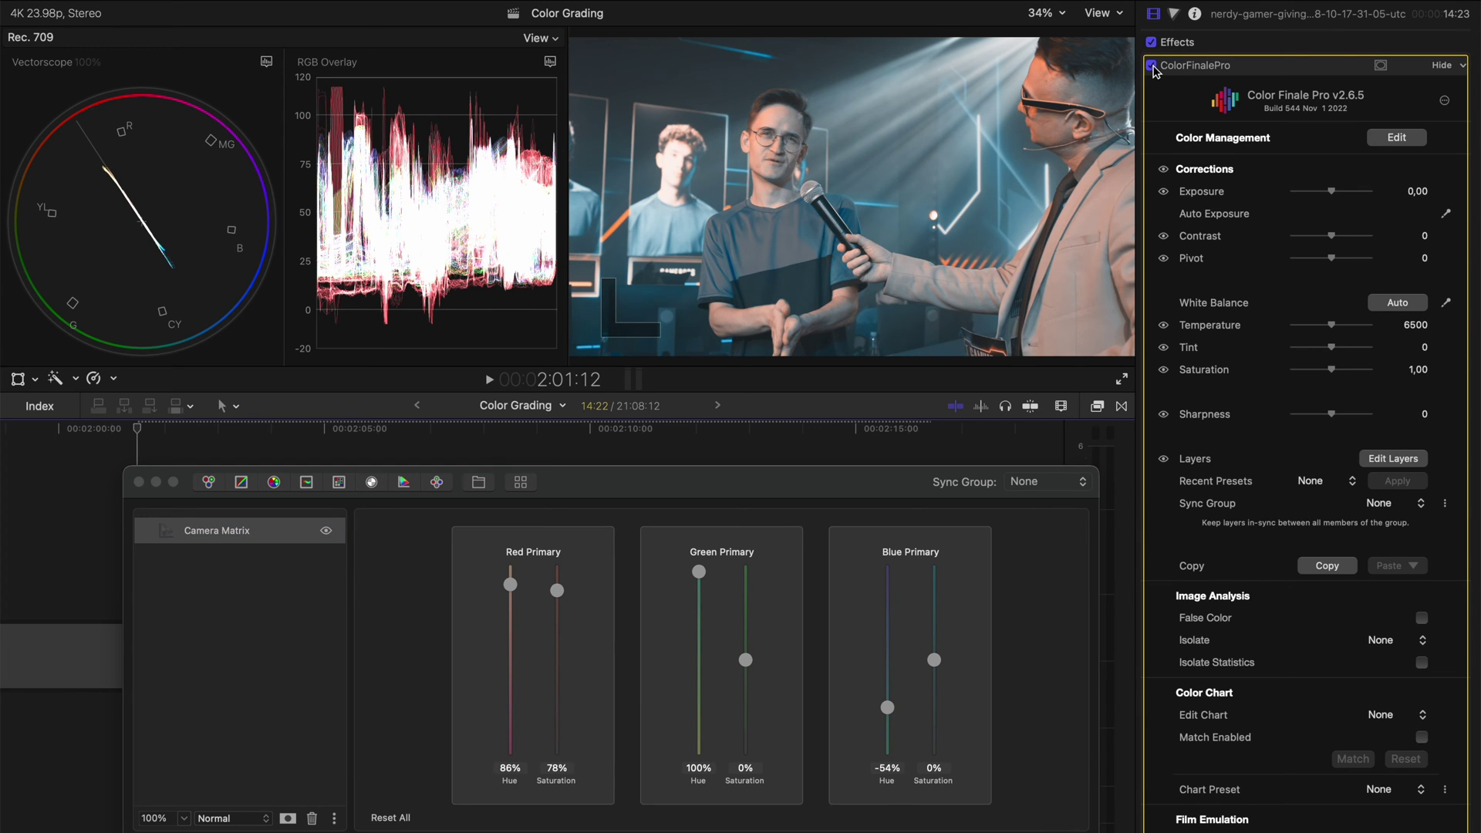
pyautogui.click(1151, 65)
pyautogui.click(1152, 66)
# Add a Color Wheels layer below Camera Matrix with Lift master -0,10, Gamma master 0,04, Gain master 0,03 and raised overall saturation
pyautogui.click(209, 484)
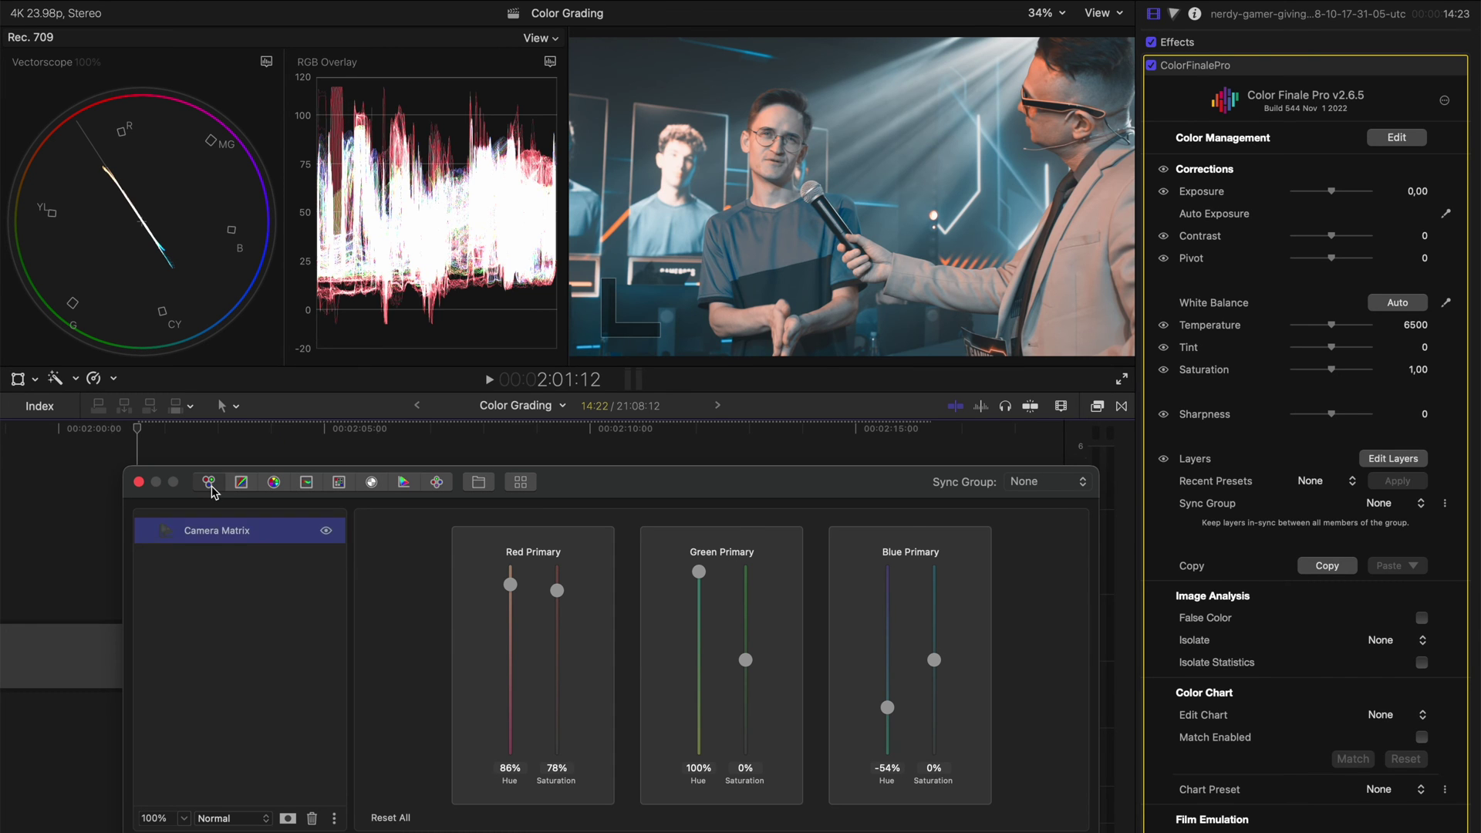
pyautogui.moveTo(204, 554); pyautogui.dragTo(207, 570)
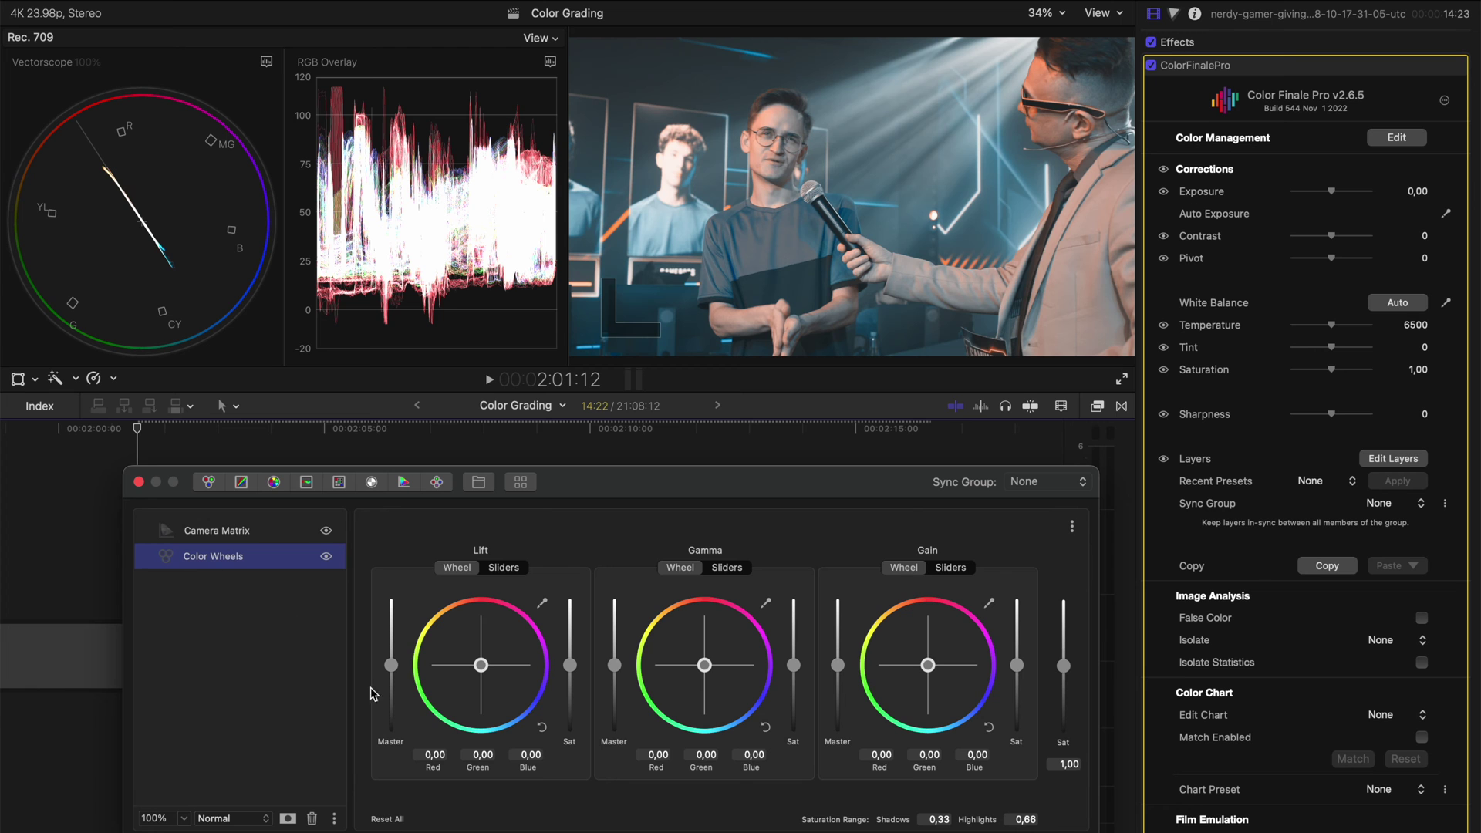
pyautogui.moveTo(395, 670); pyautogui.dragTo(390, 669)
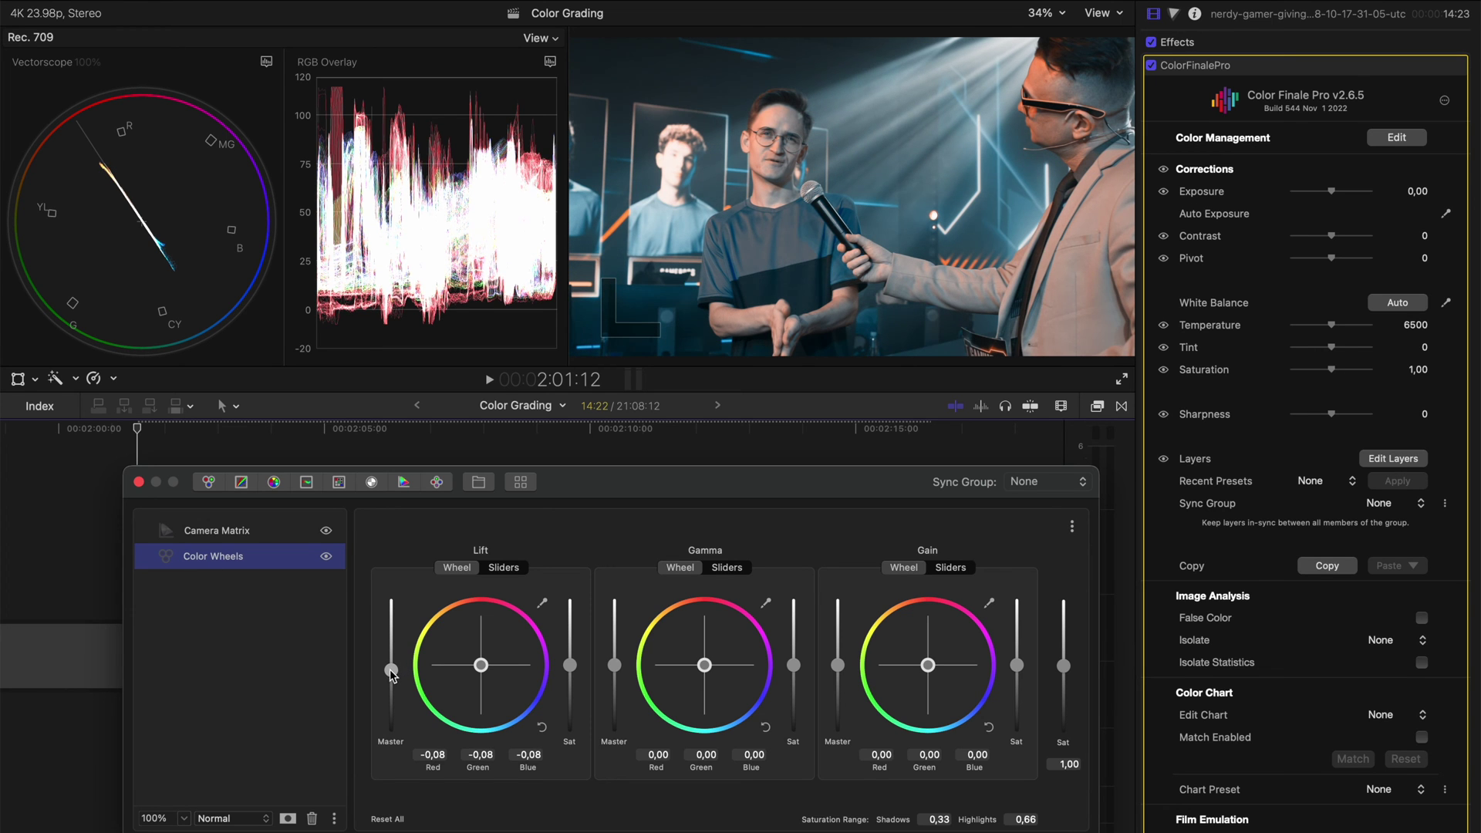
pyautogui.moveTo(840, 670); pyautogui.dragTo(839, 664)
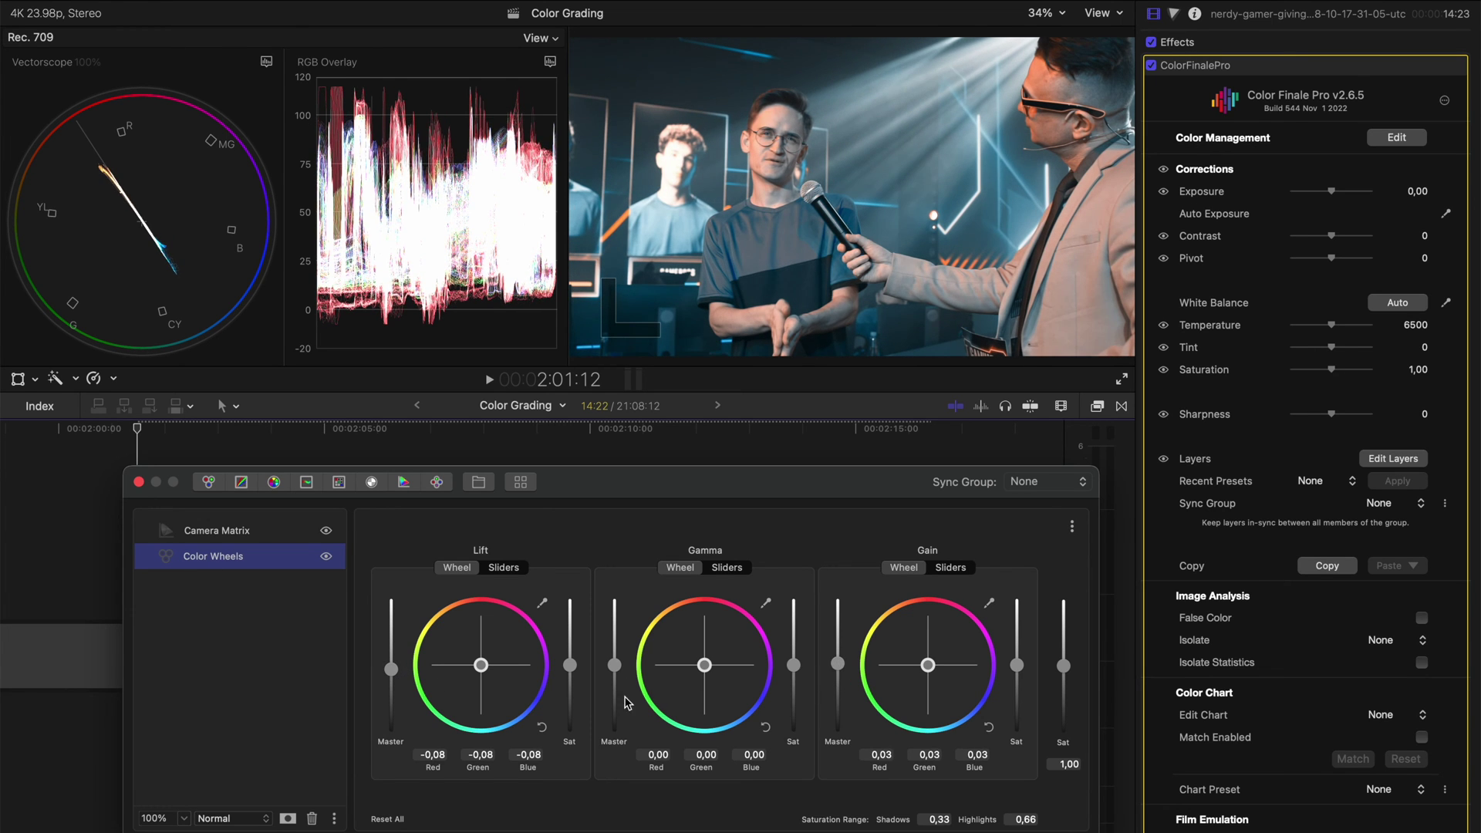
pyautogui.moveTo(615, 665); pyautogui.dragTo(615, 664)
pyautogui.moveTo(391, 669); pyautogui.dragTo(391, 671)
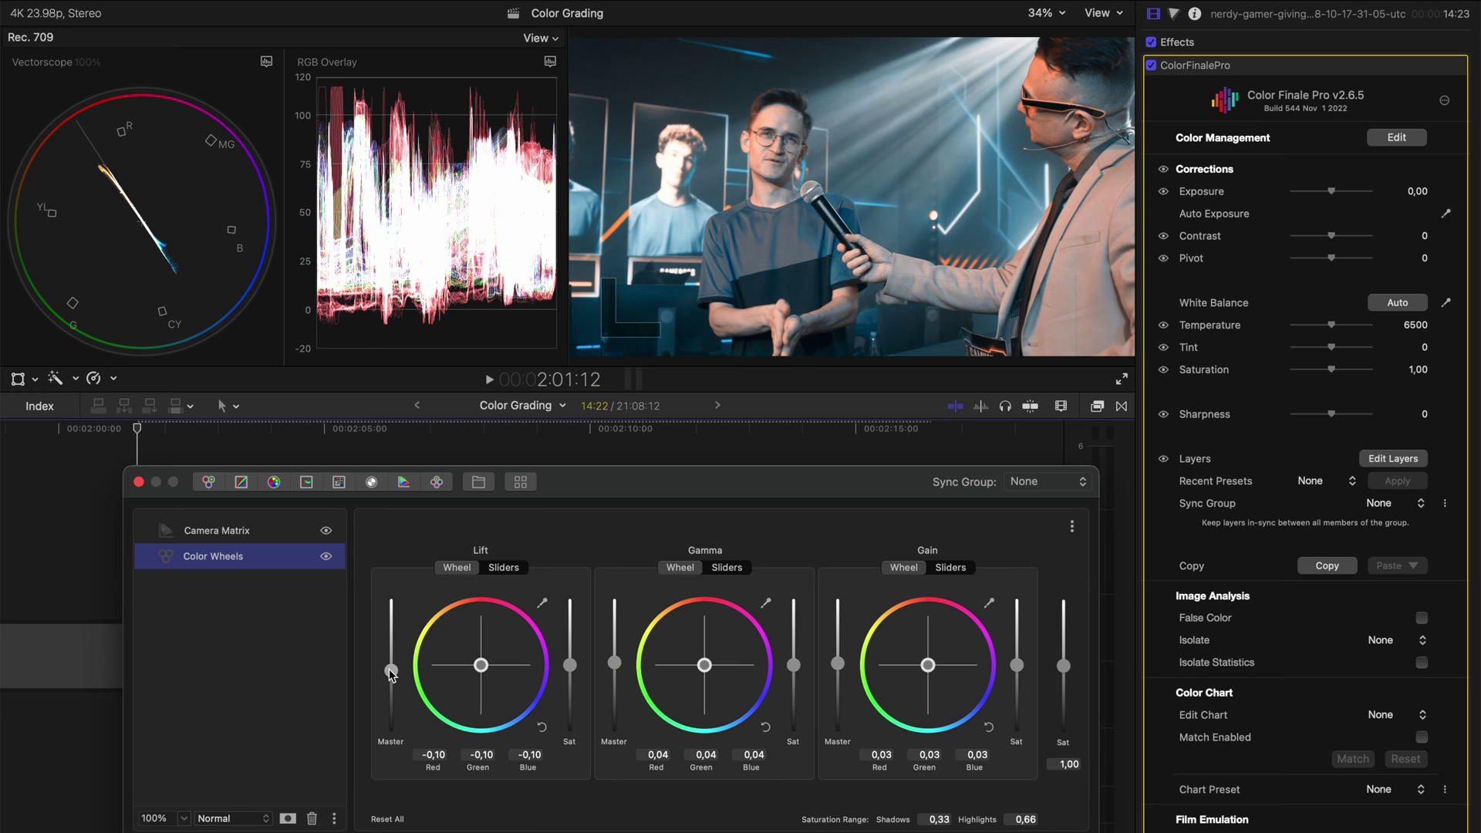
pyautogui.moveTo(1064, 666); pyautogui.dragTo(1065, 645)
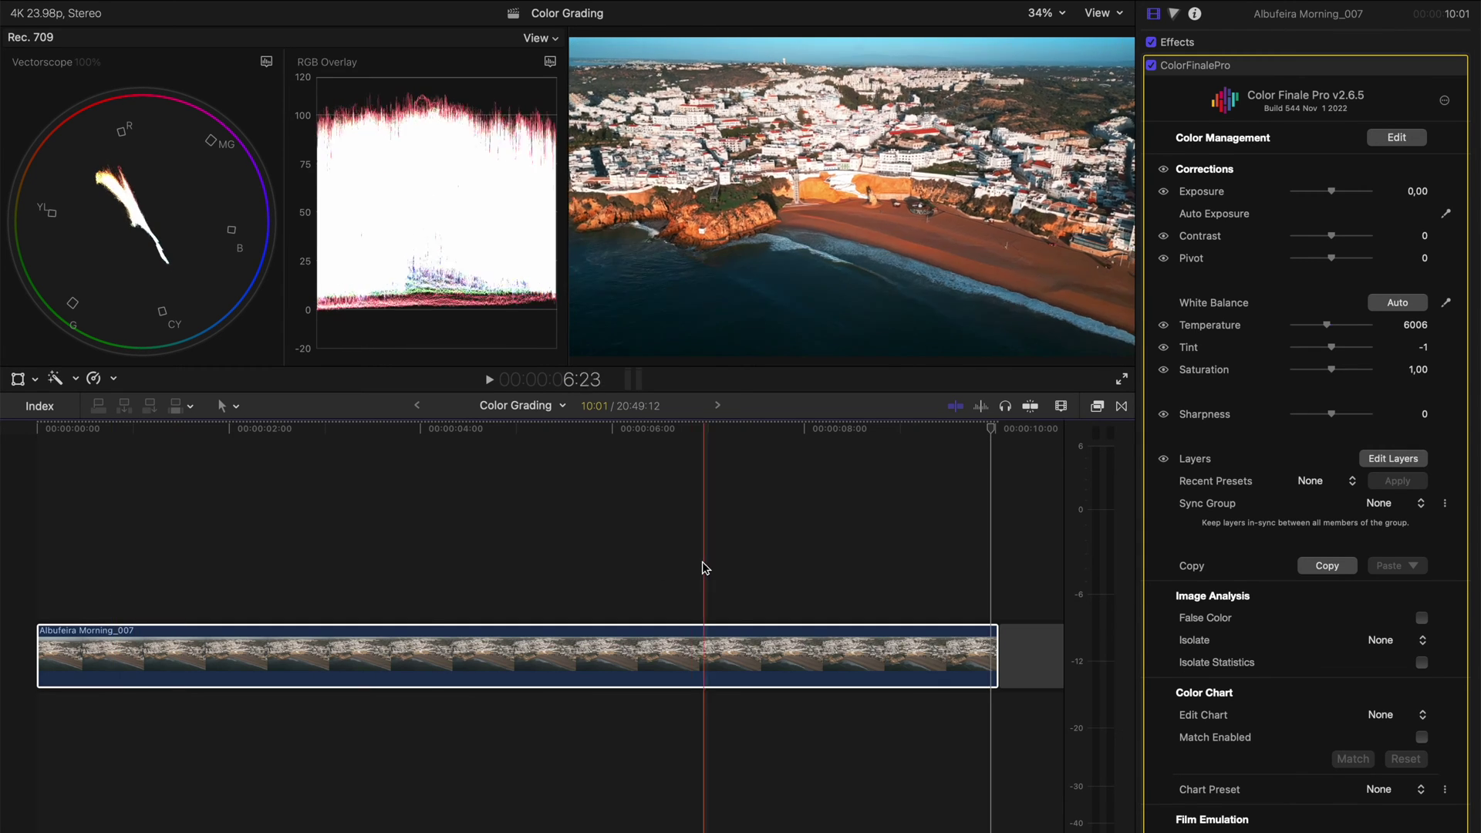
# Copy the ColorFinalePro effect from the Albufeira Morning_007 clip and paste only that attribute onto the ungraded Albufeira Morning_004 beach clip
pyautogui.click(575, 668)
pyautogui.press('cmd+4')
pyautogui.hscroll(10, 741, 563)
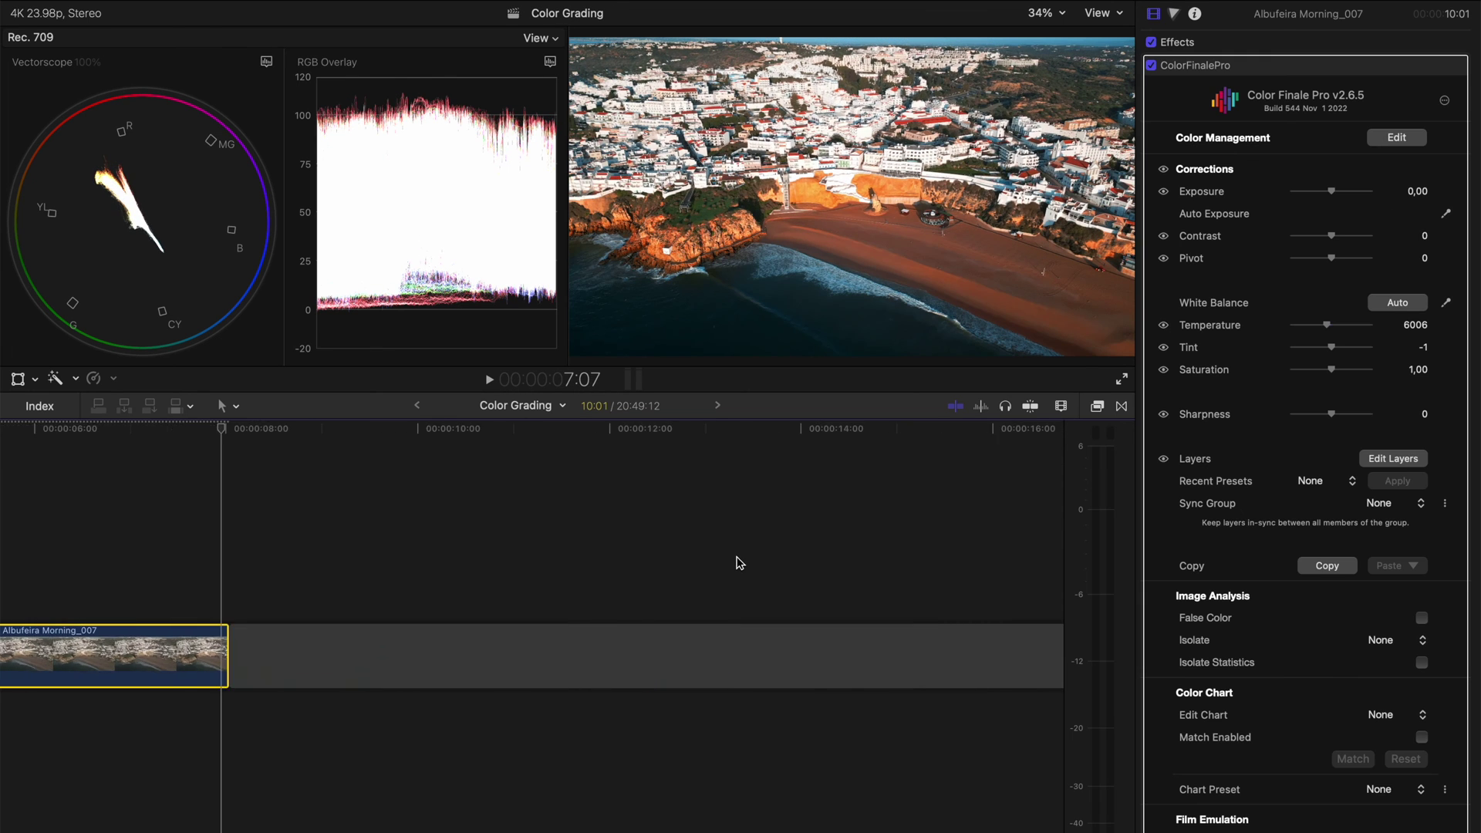
pyautogui.hscroll(10, 733, 562)
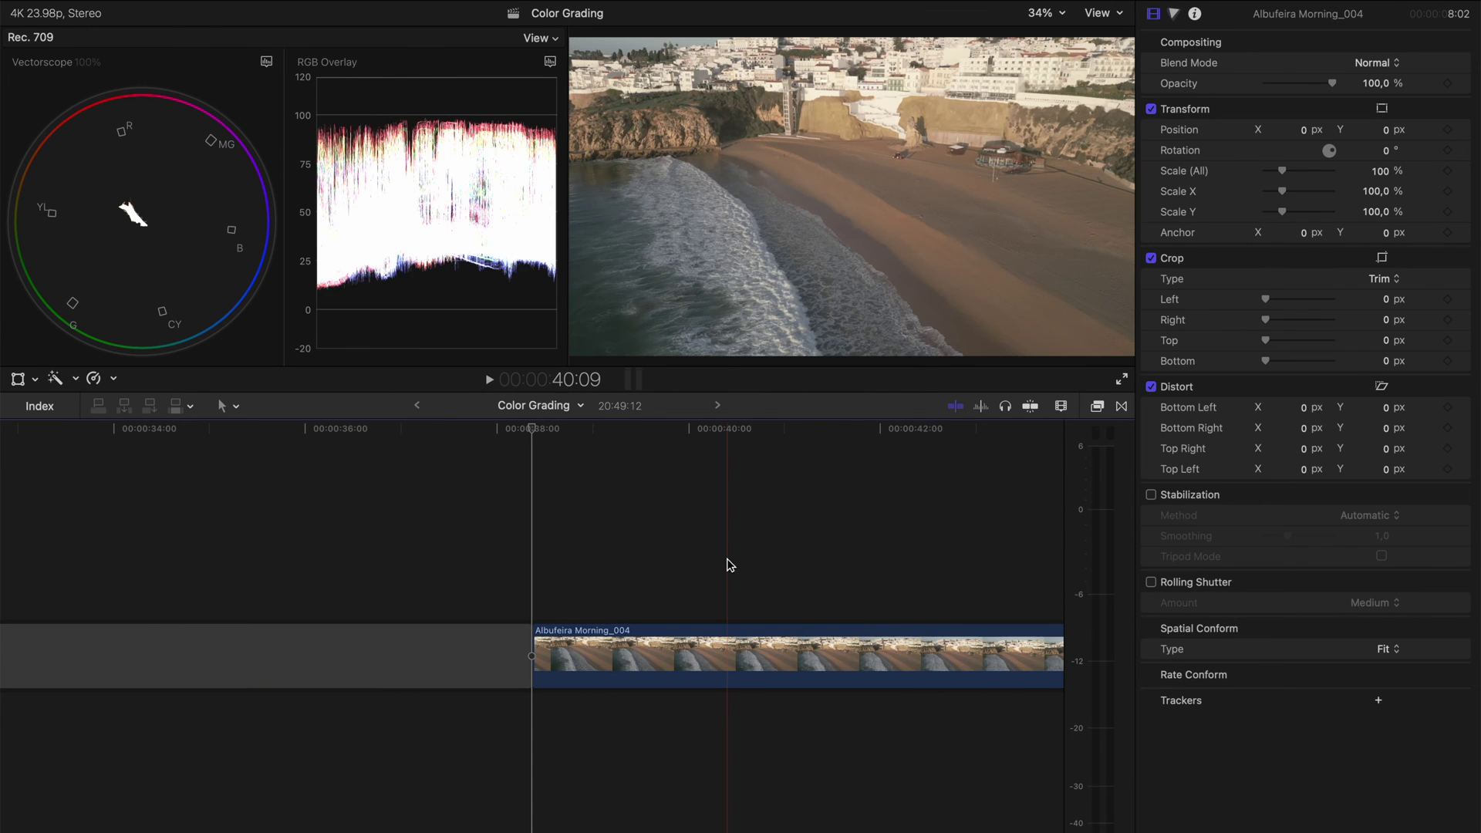
pyautogui.press('shift+super+v')
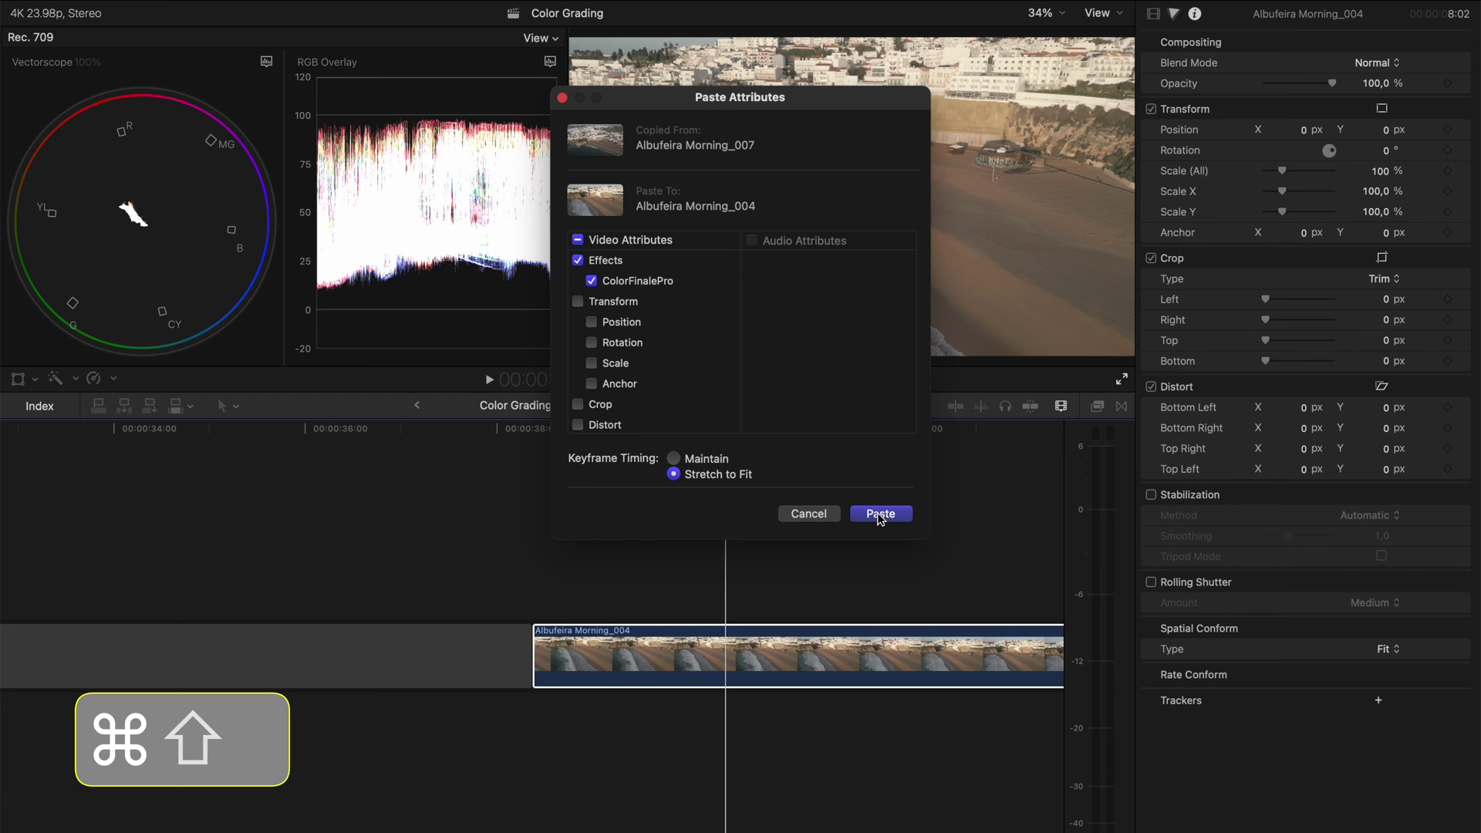
pyautogui.click(880, 514)
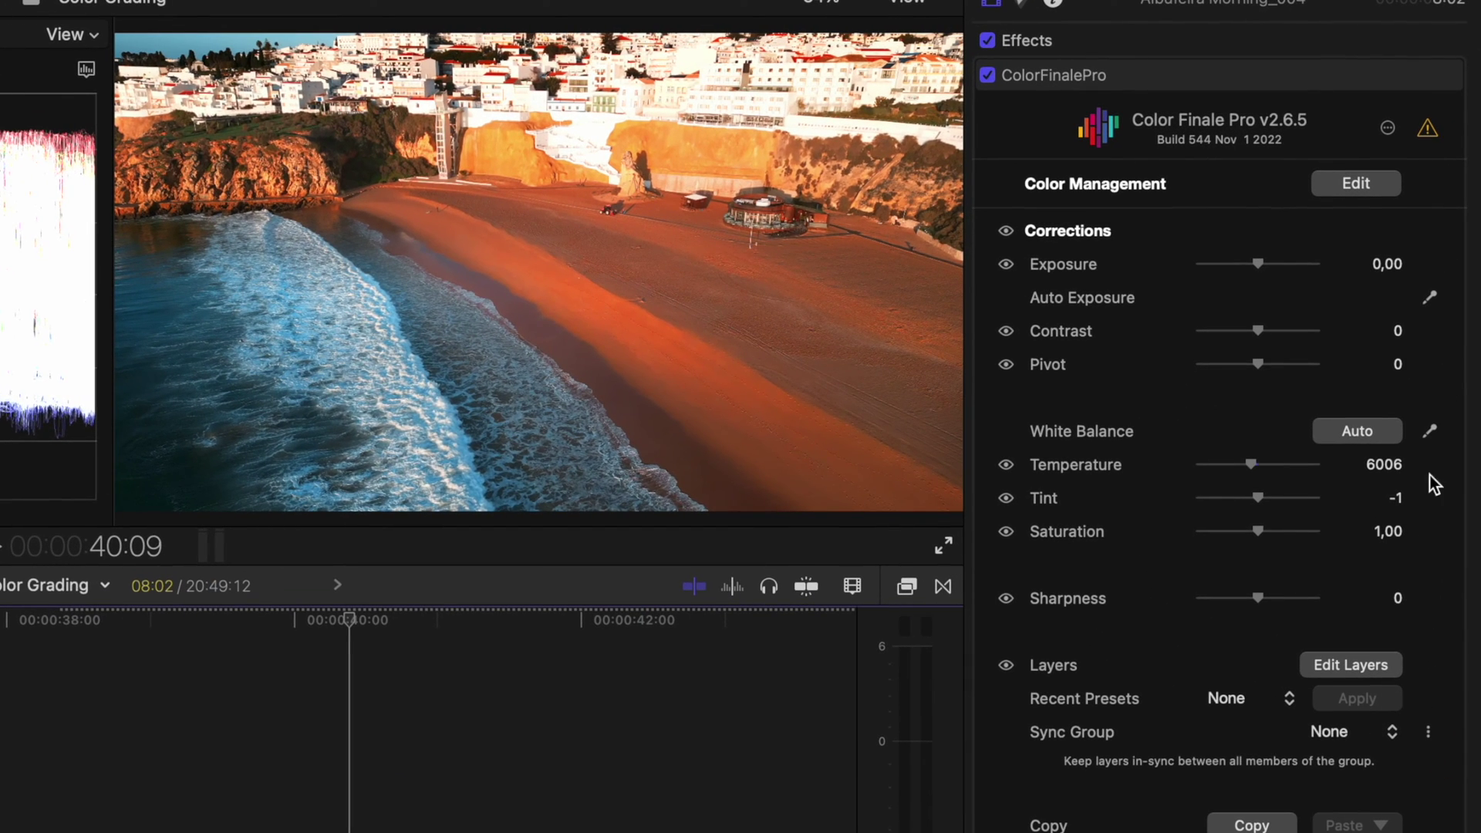
# Delete the masked Beach and Darken Sky layers from the beach clip's Color Finale layers
pyautogui.click(1363, 662)
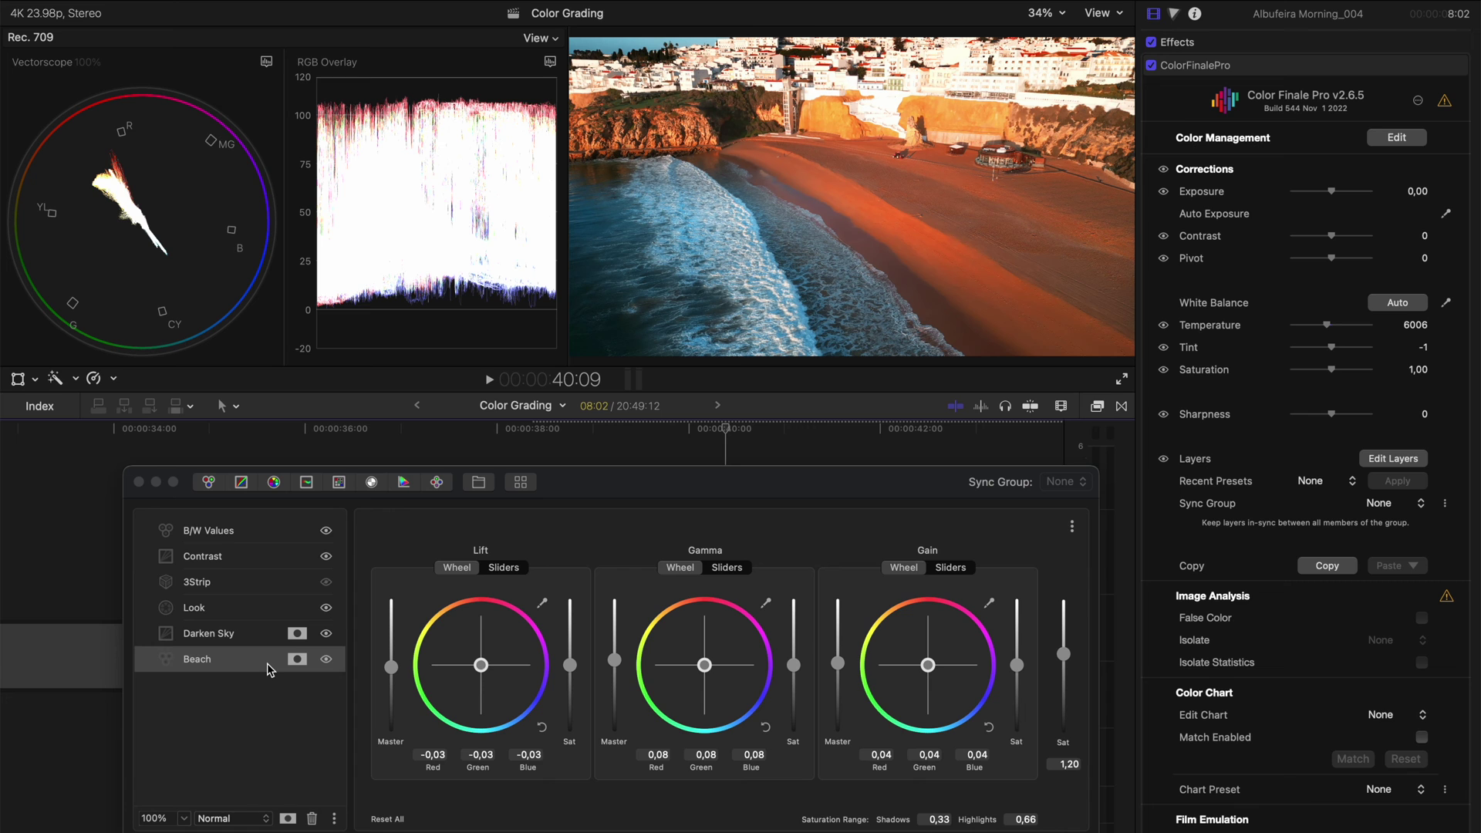
pyautogui.click(310, 818)
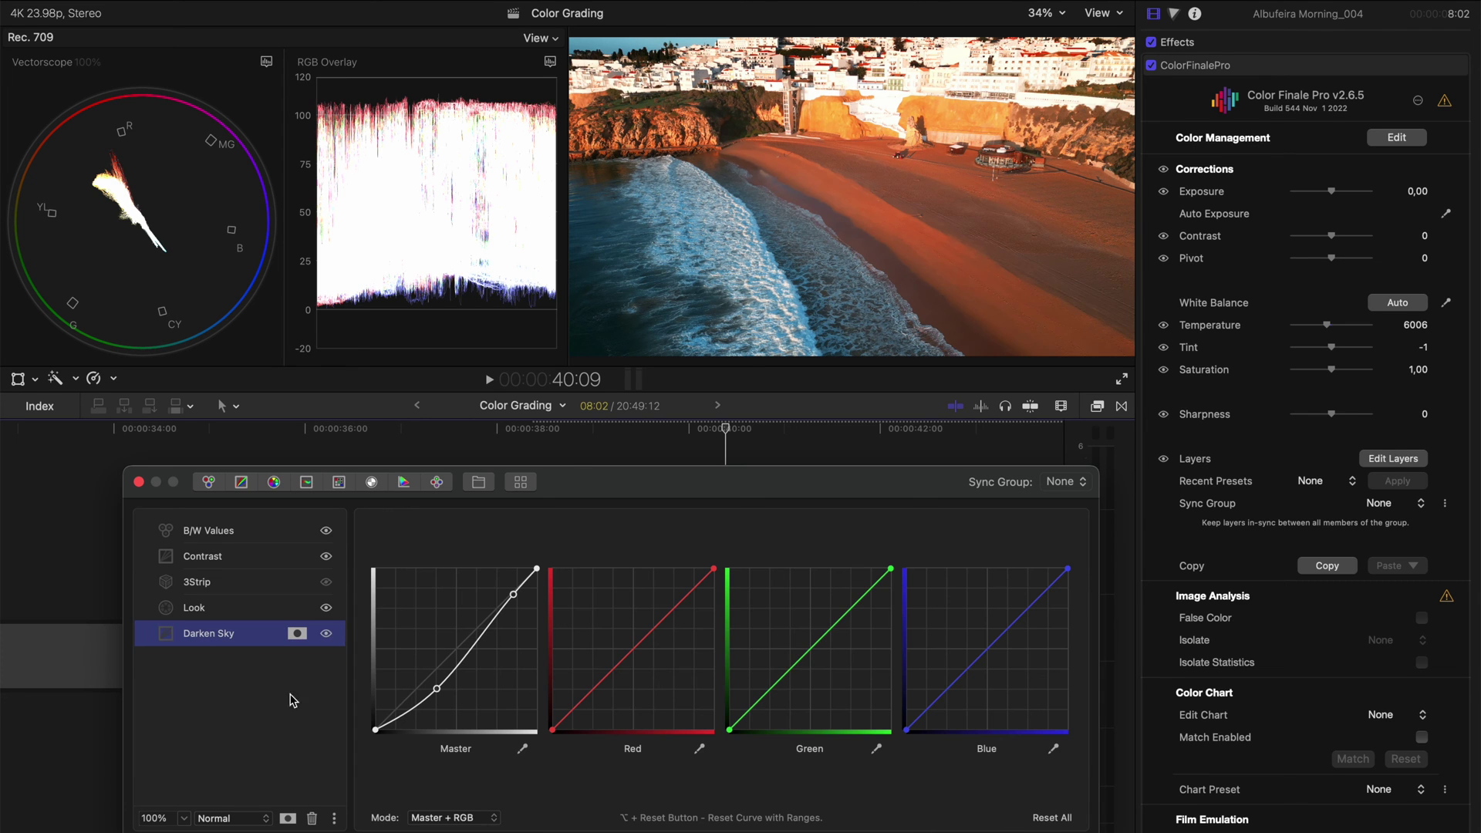
pyautogui.click(313, 819)
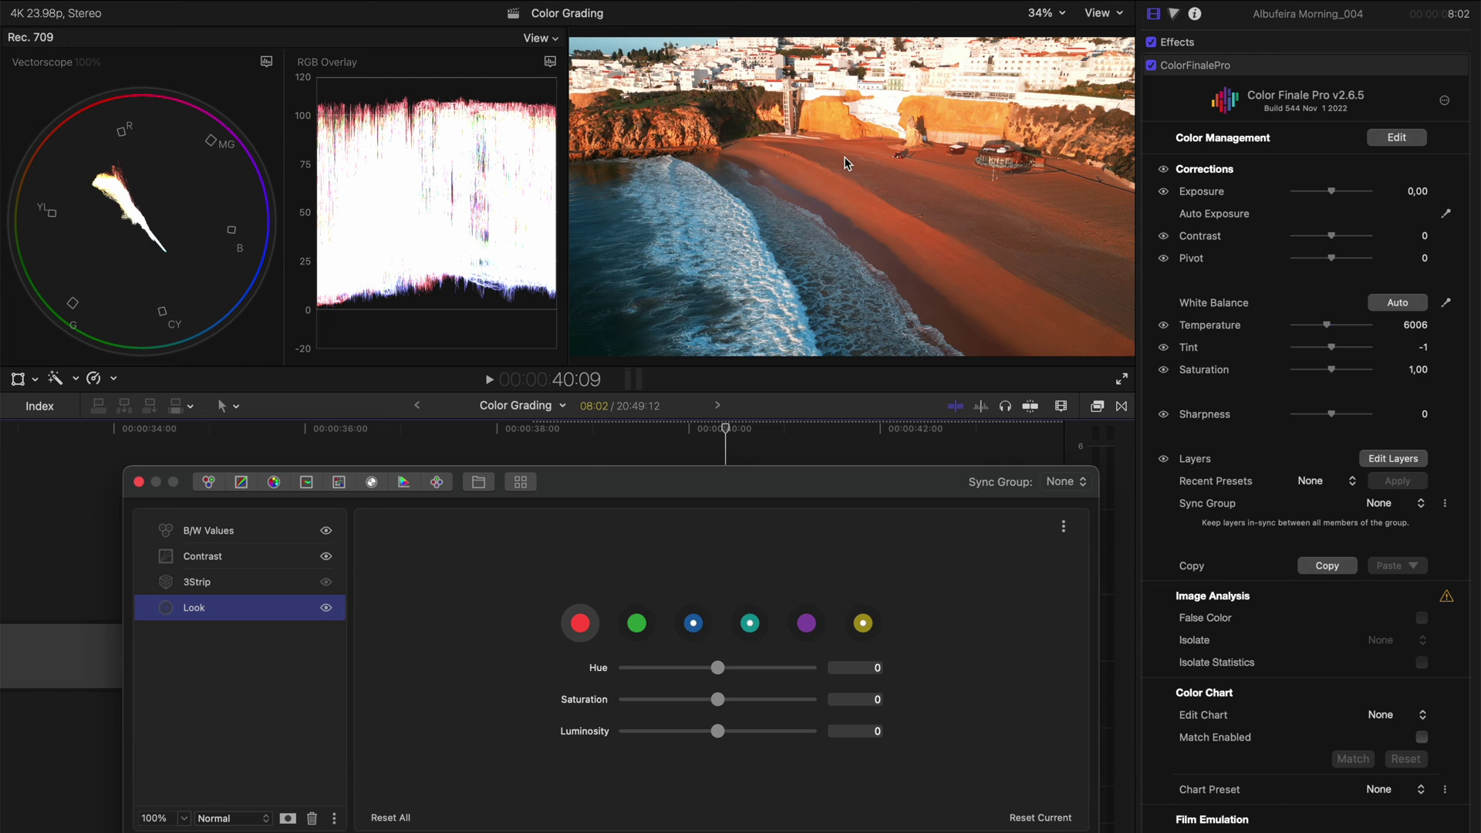
# Create a sync group named Drone Shots for the beach clip
pyautogui.click(1342, 546)
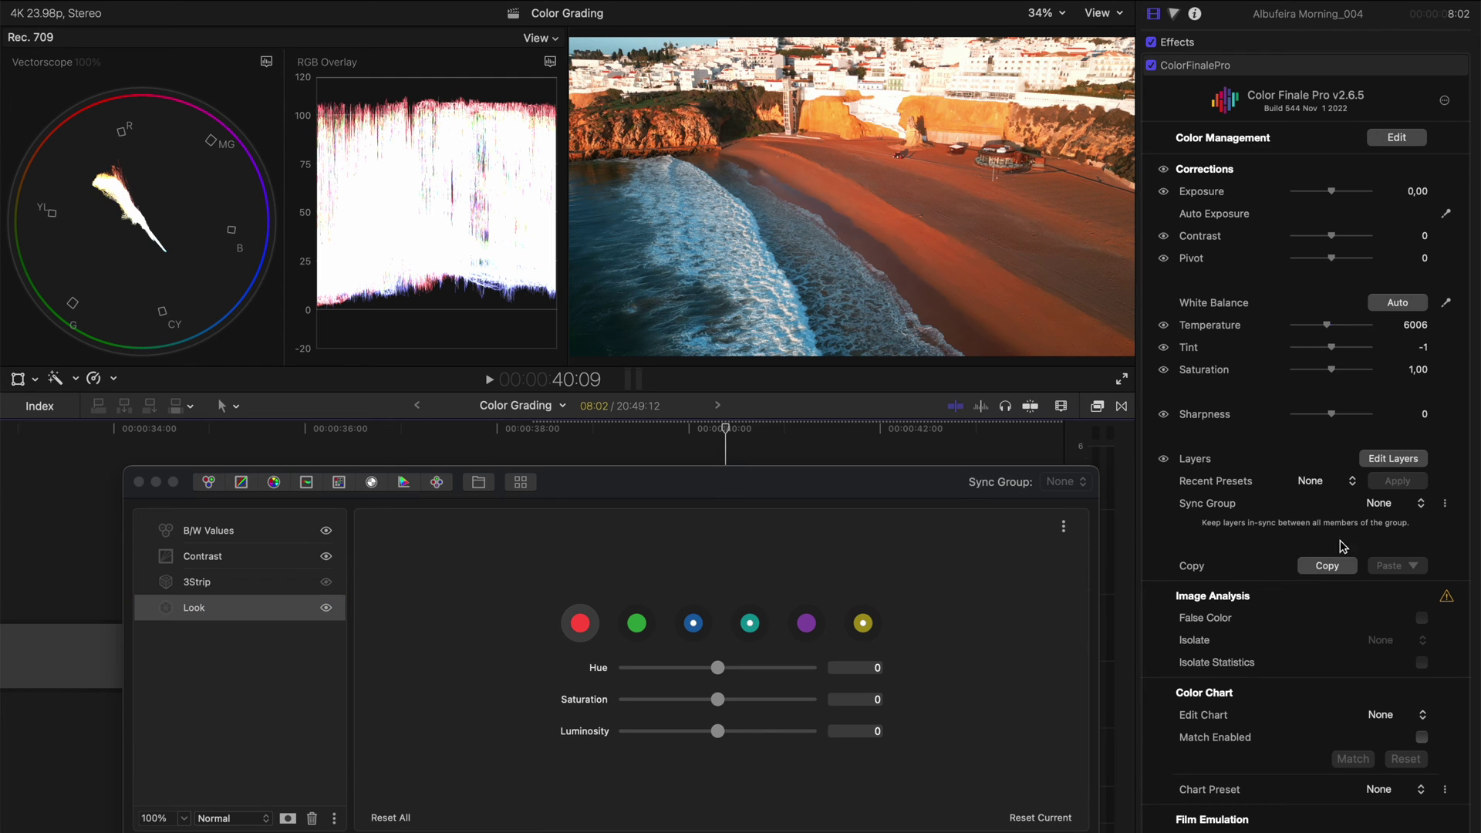
pyautogui.click(1445, 504)
pyautogui.click(1405, 512)
pyautogui.write('Drone Shots')
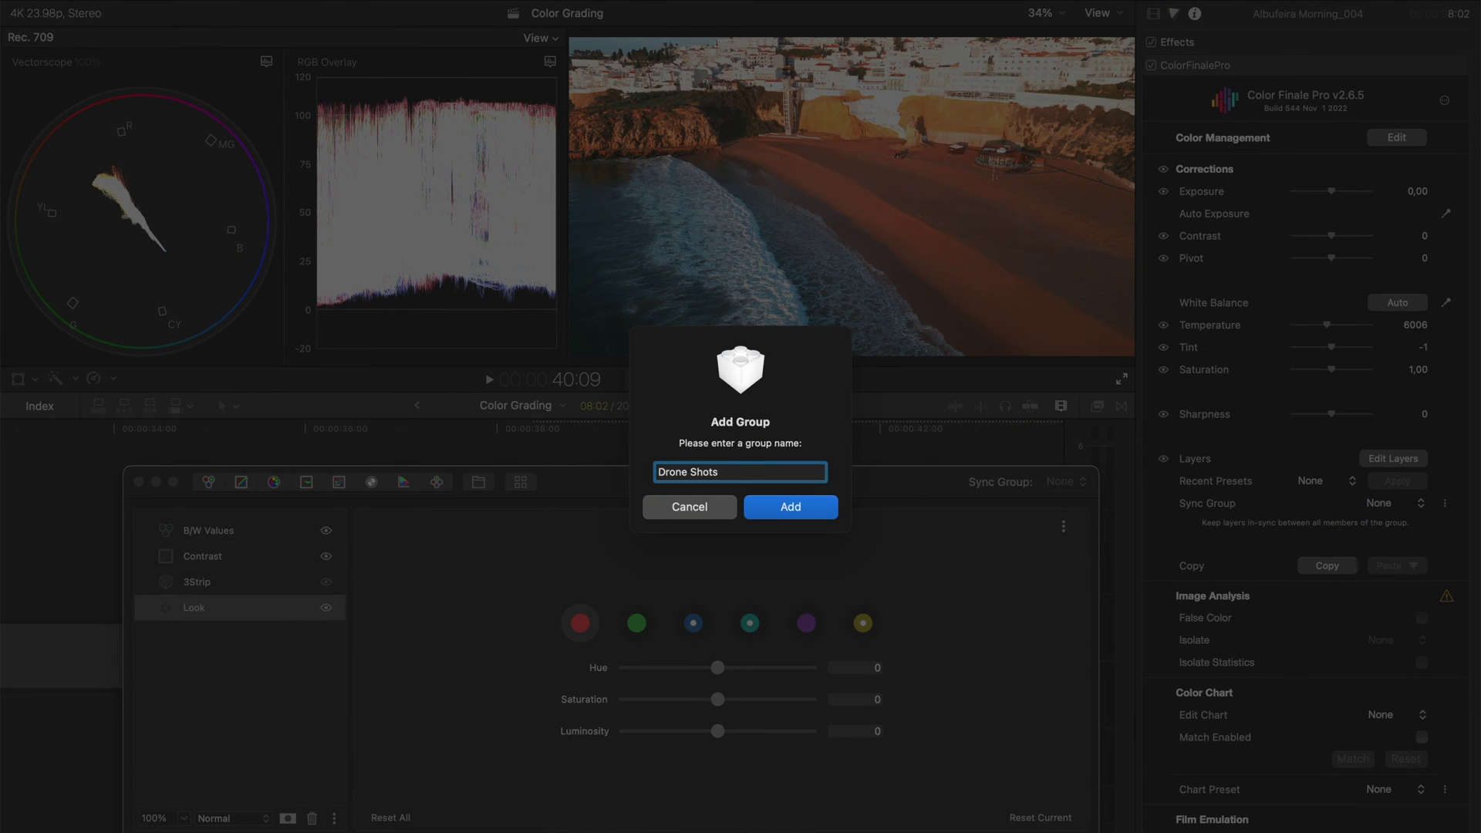
pyautogui.press('Return')
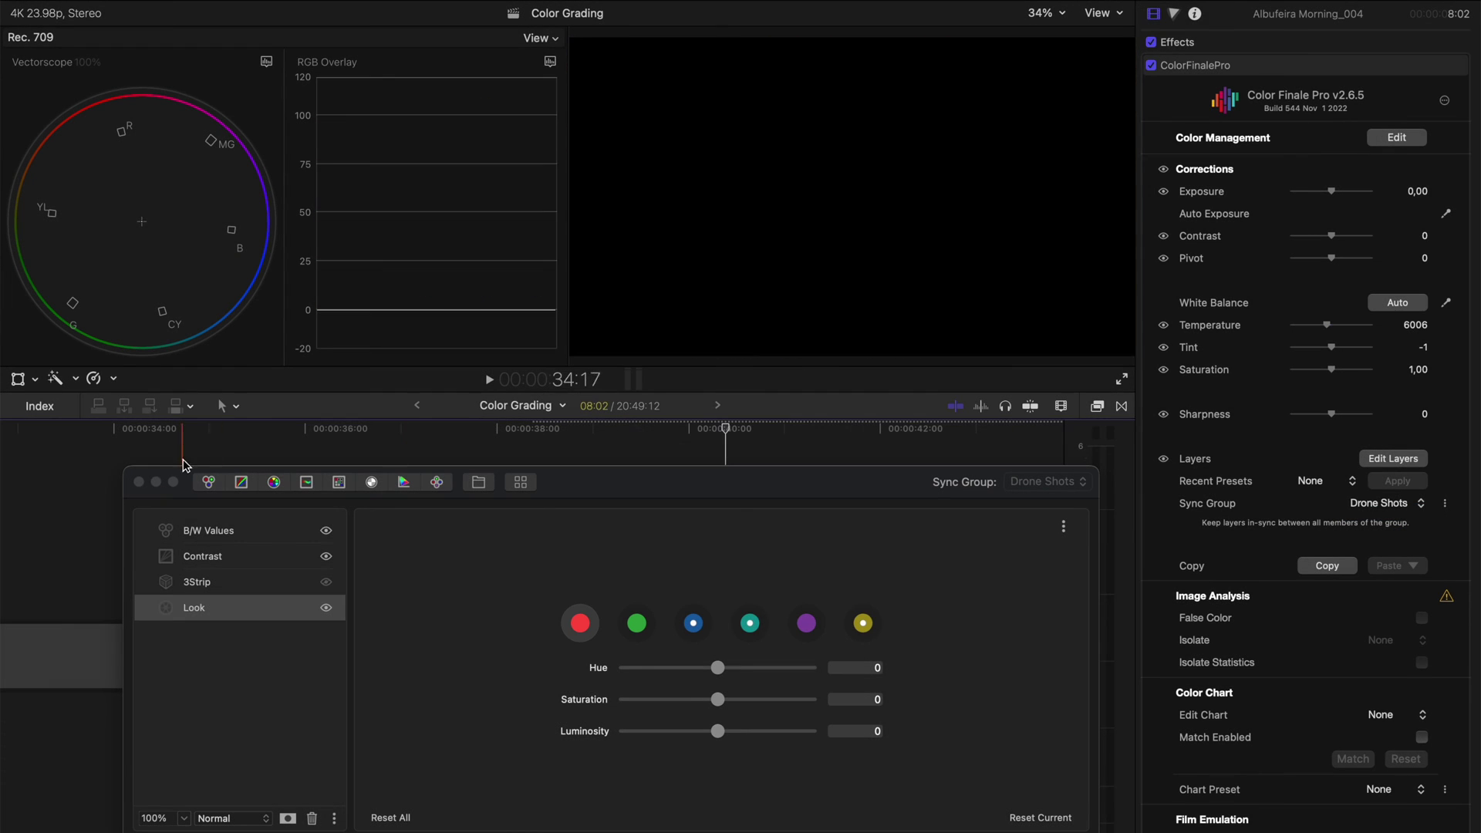
# Apply ColorFinalePro to the following Albufeira Morning_004 town clip and assign it to the Drone Shots sync group
pyautogui.press('super+minus')
pyautogui.press('super+minus')
pyautogui.press('super+minus')
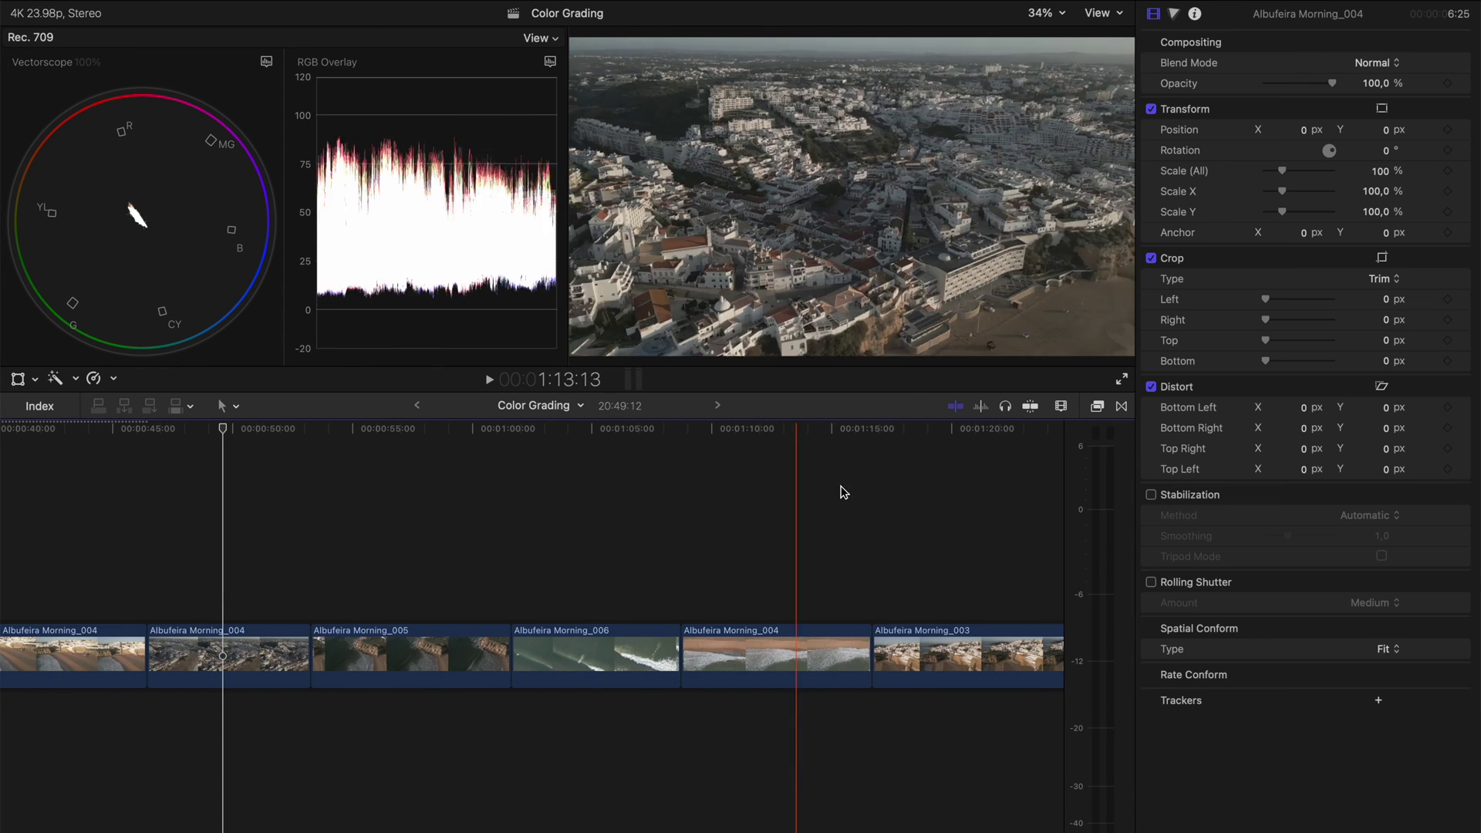
pyautogui.press('super+5')
pyautogui.moveTo(1005, 477); pyautogui.dragTo(228, 652)
pyautogui.click(1097, 409)
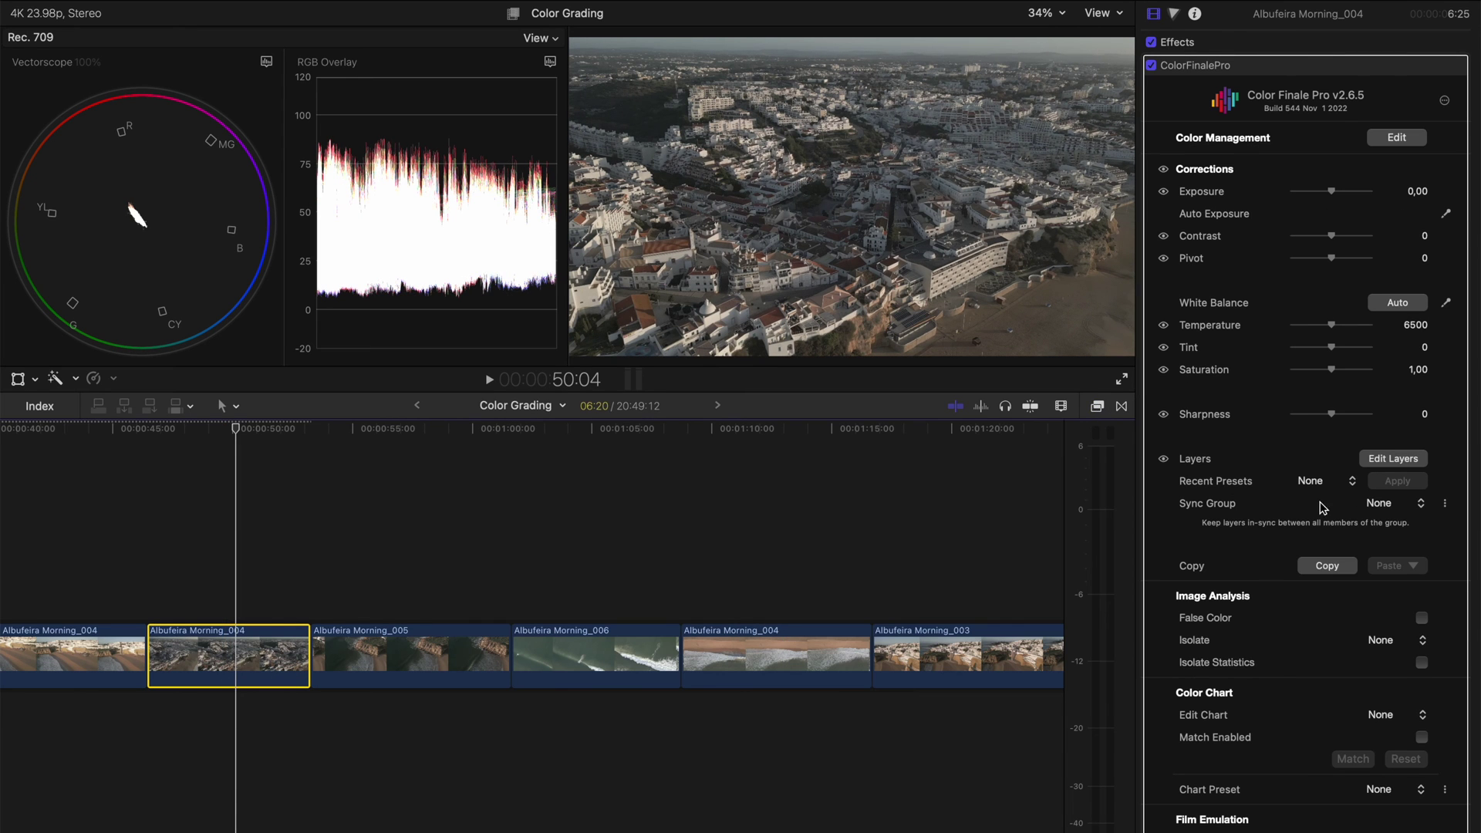
pyautogui.click(1389, 509)
pyautogui.click(1388, 523)
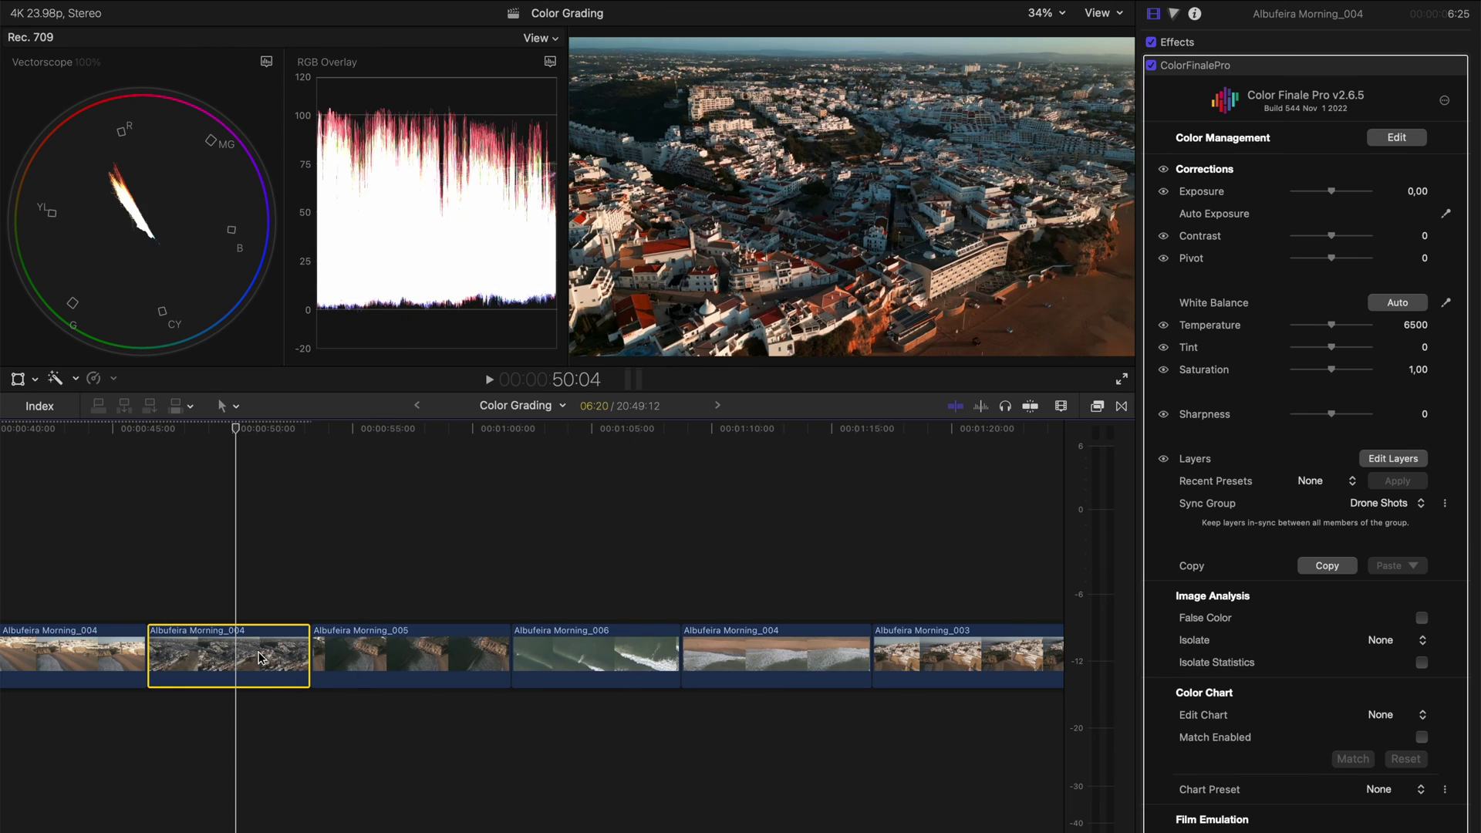
# Paste the town clip's ColorFinalePro effect onto the four drone clips that follow it
pyautogui.moveTo(390, 573); pyautogui.dragTo(1060, 663)
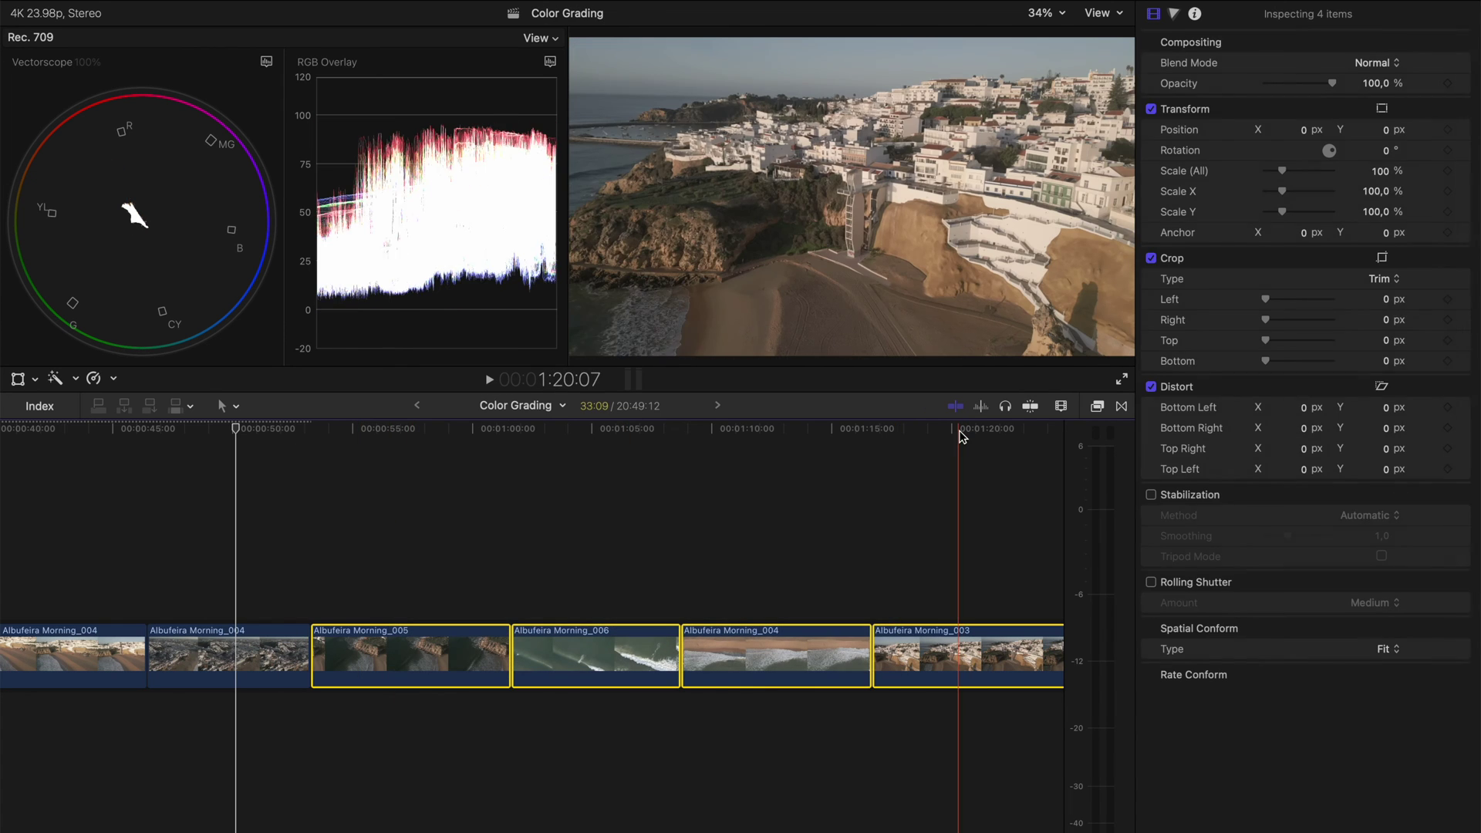
pyautogui.press('super+shift+v')
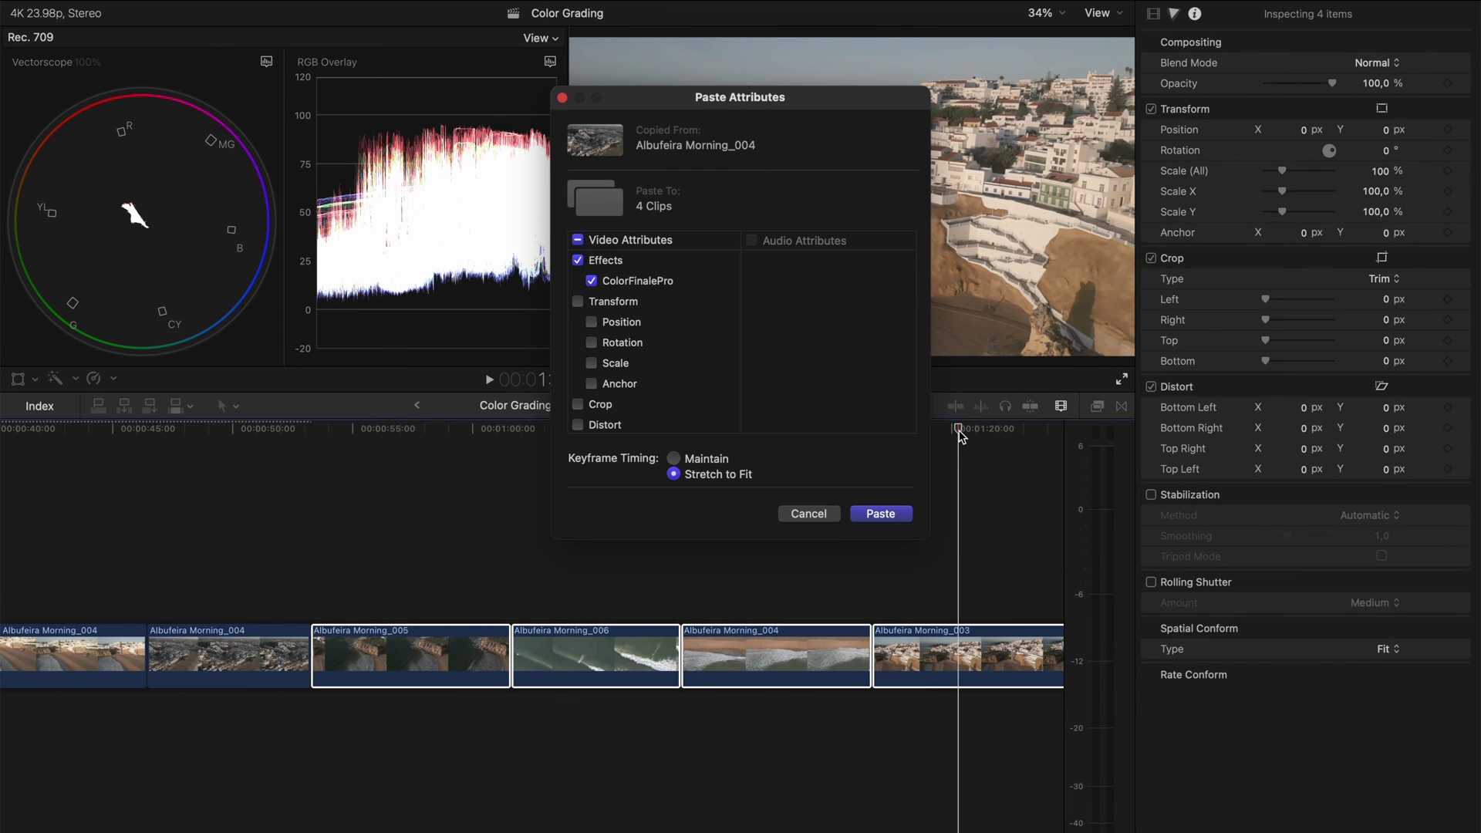
pyautogui.click(884, 515)
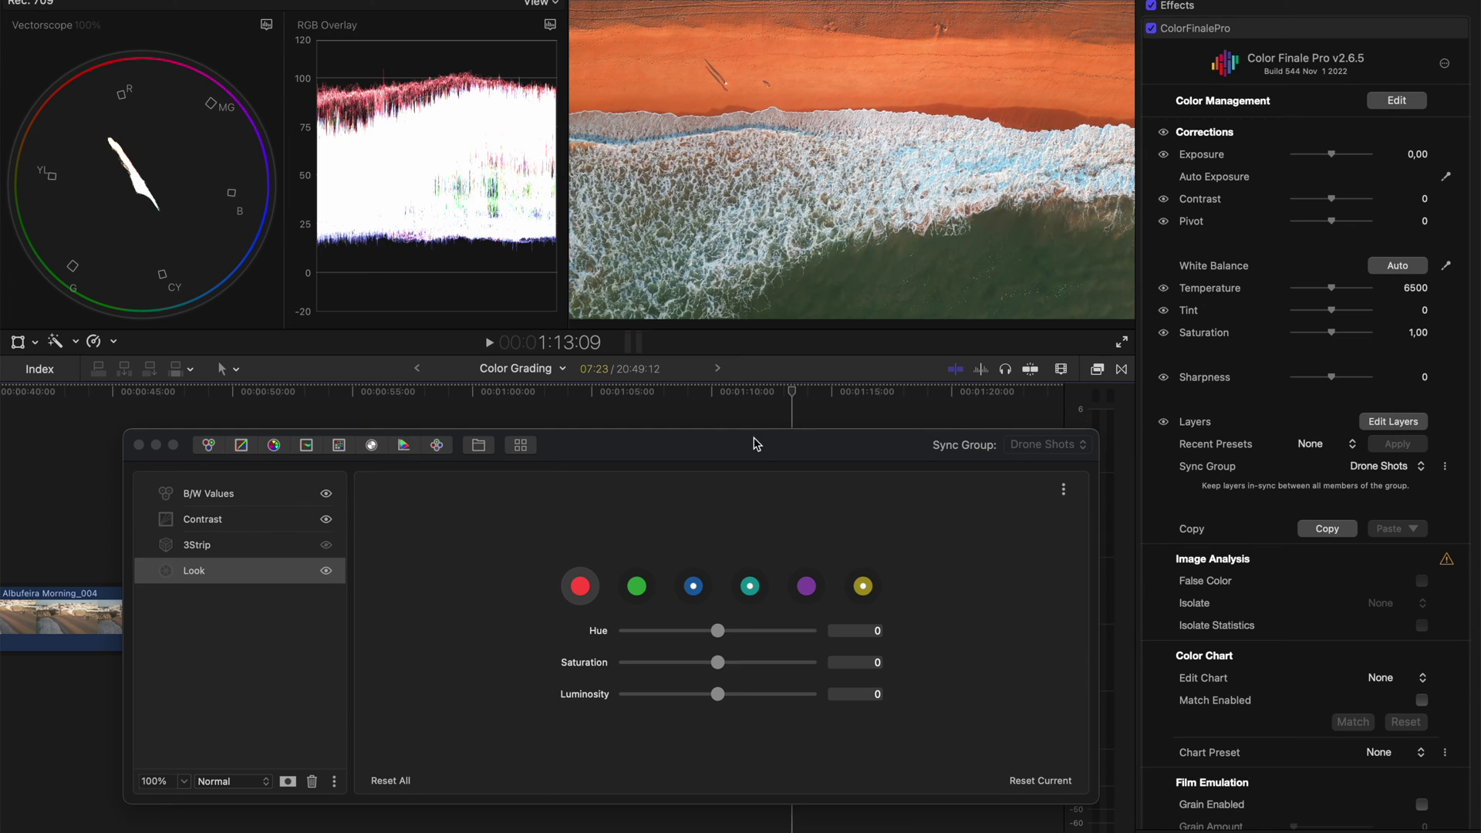
# Add a Shuffle layer below Look that swaps the red and blue channels and feeds the green output from black
pyautogui.click(338, 445)
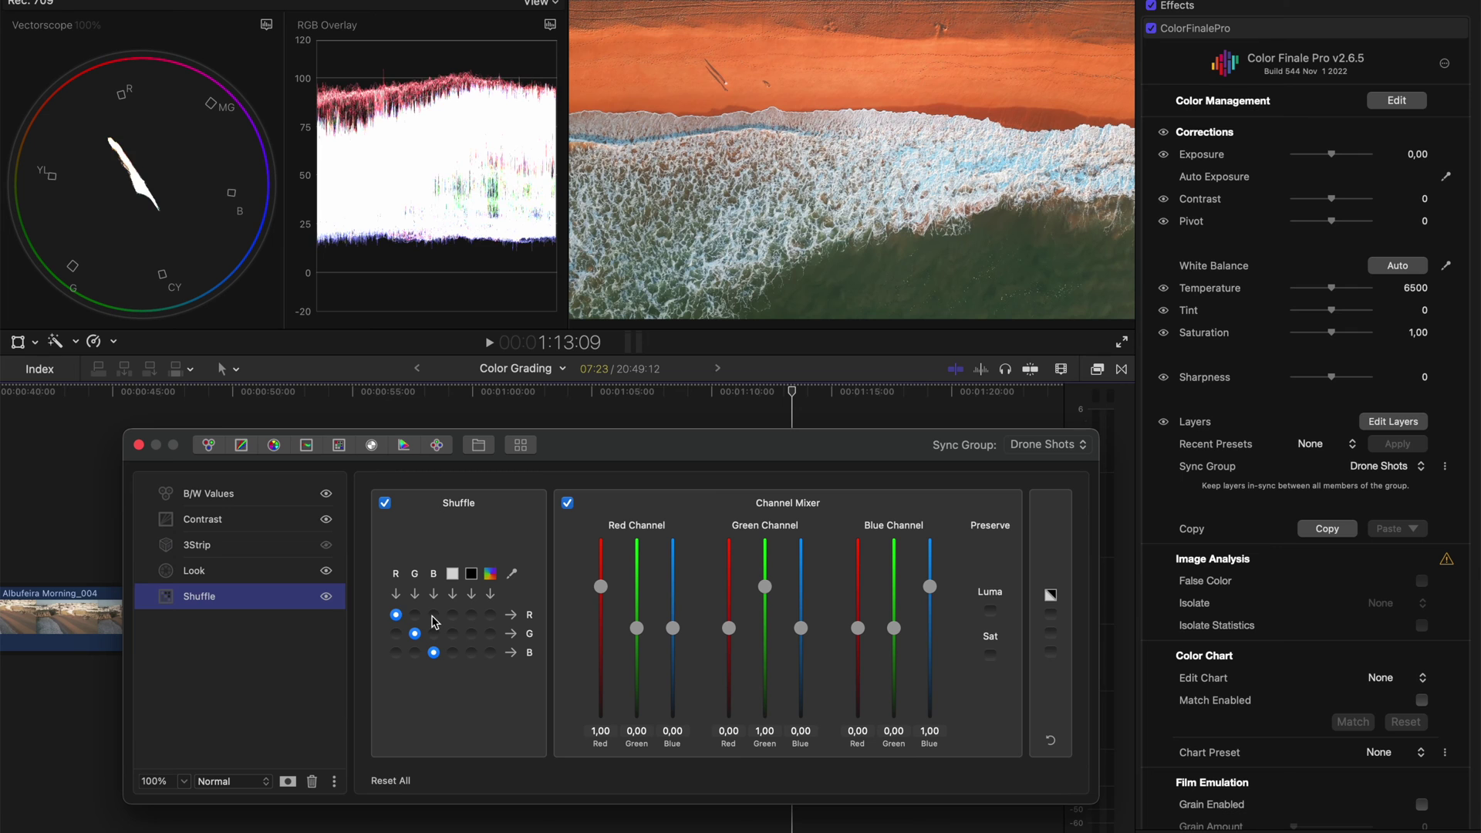
pyautogui.click(433, 615)
pyautogui.click(396, 653)
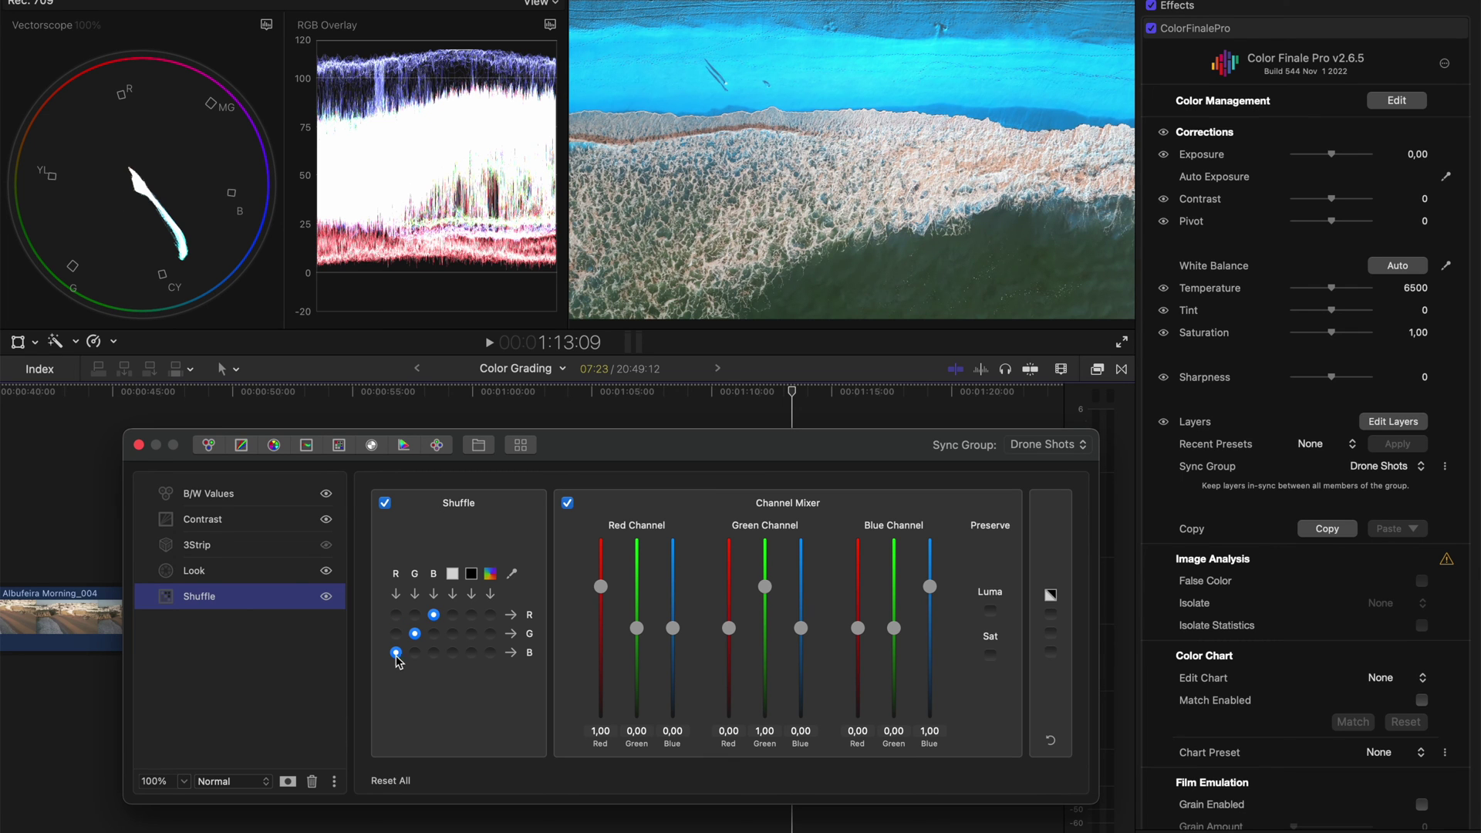
pyautogui.click(471, 634)
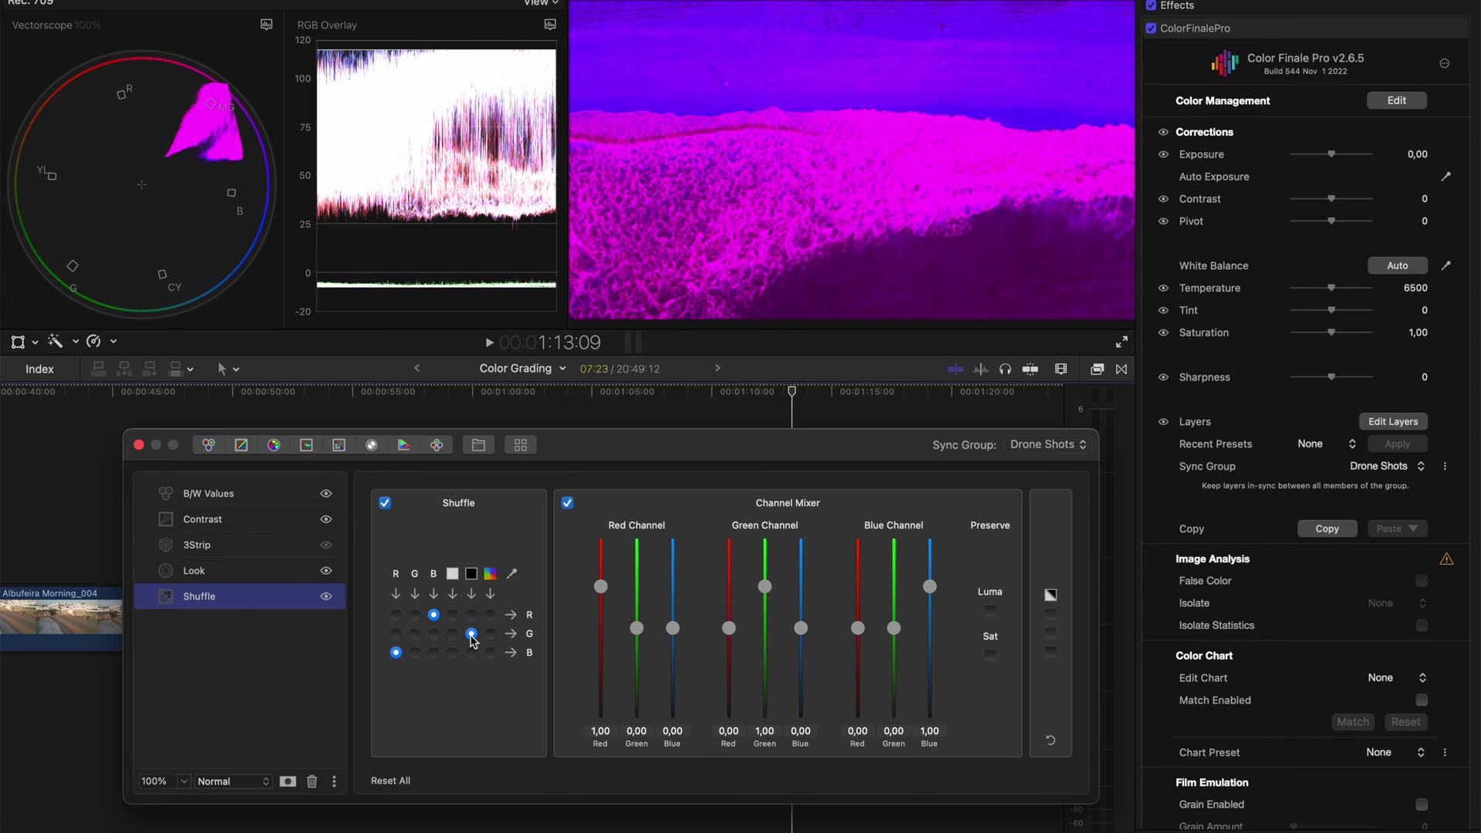
# Set the Shuffle layer's blend mode to Soft Light and lower its opacity
pyautogui.click(241, 782)
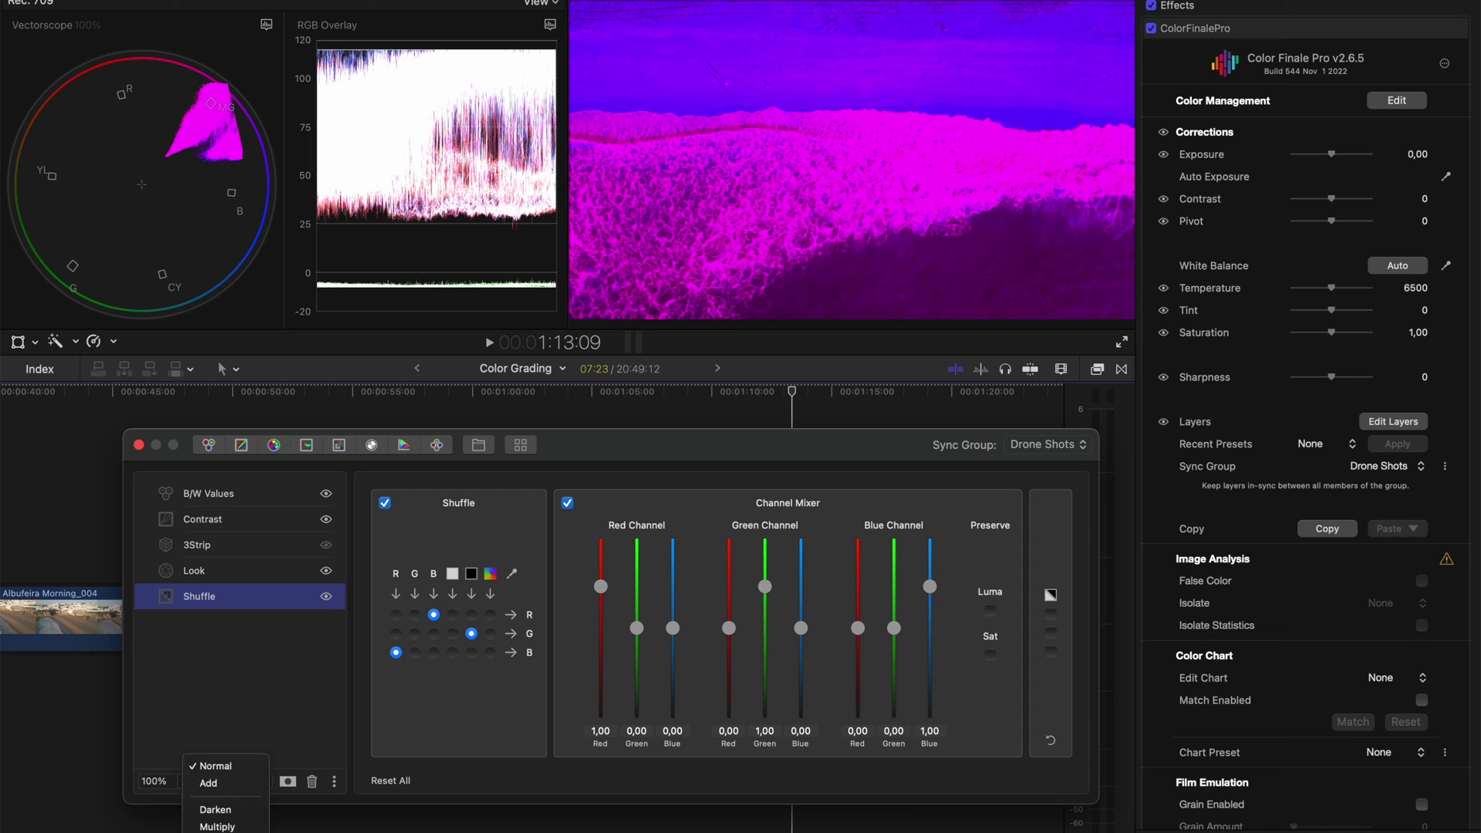
pyautogui.click(231, 726)
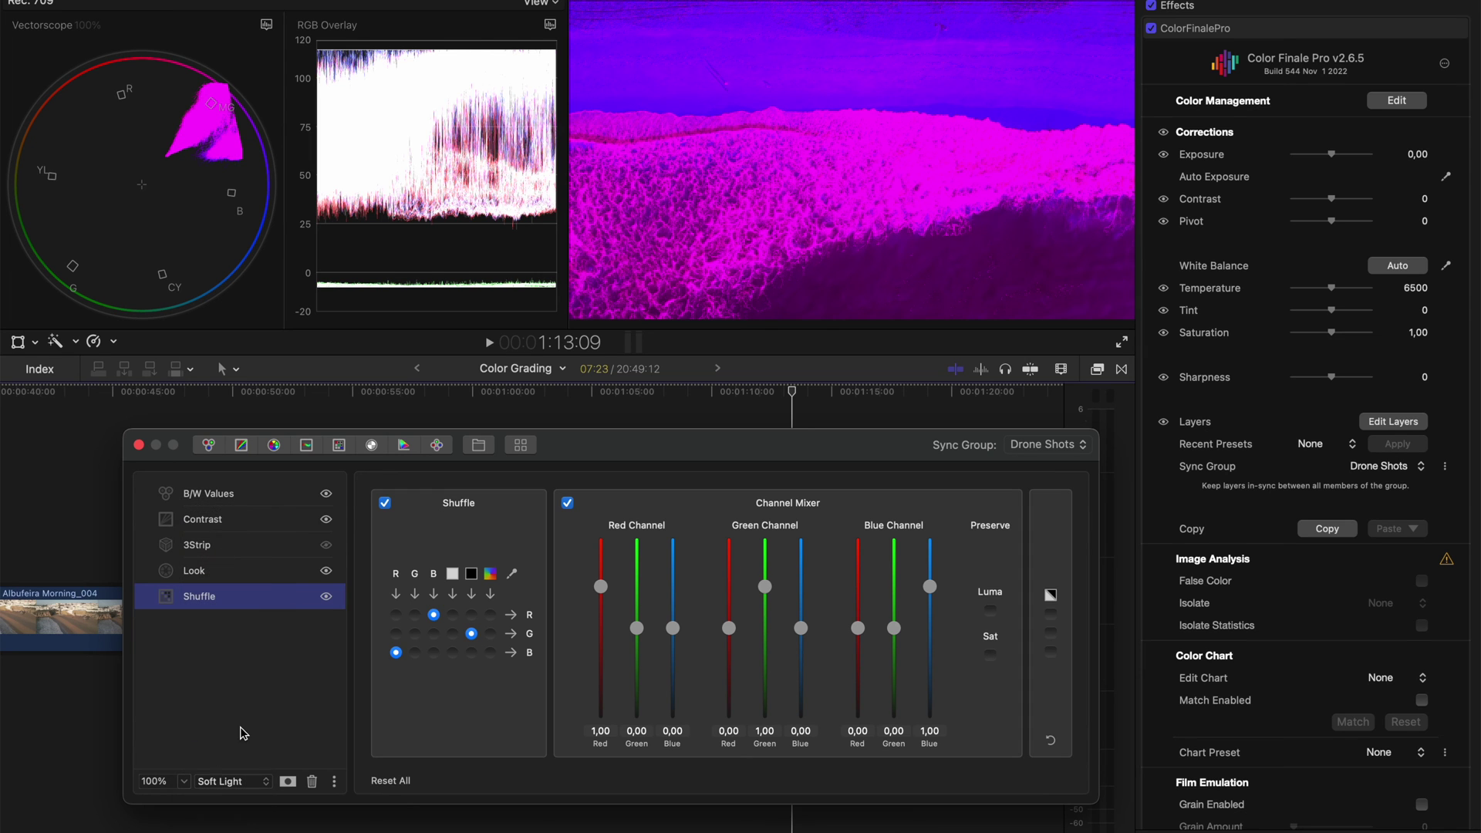
pyautogui.click(180, 783)
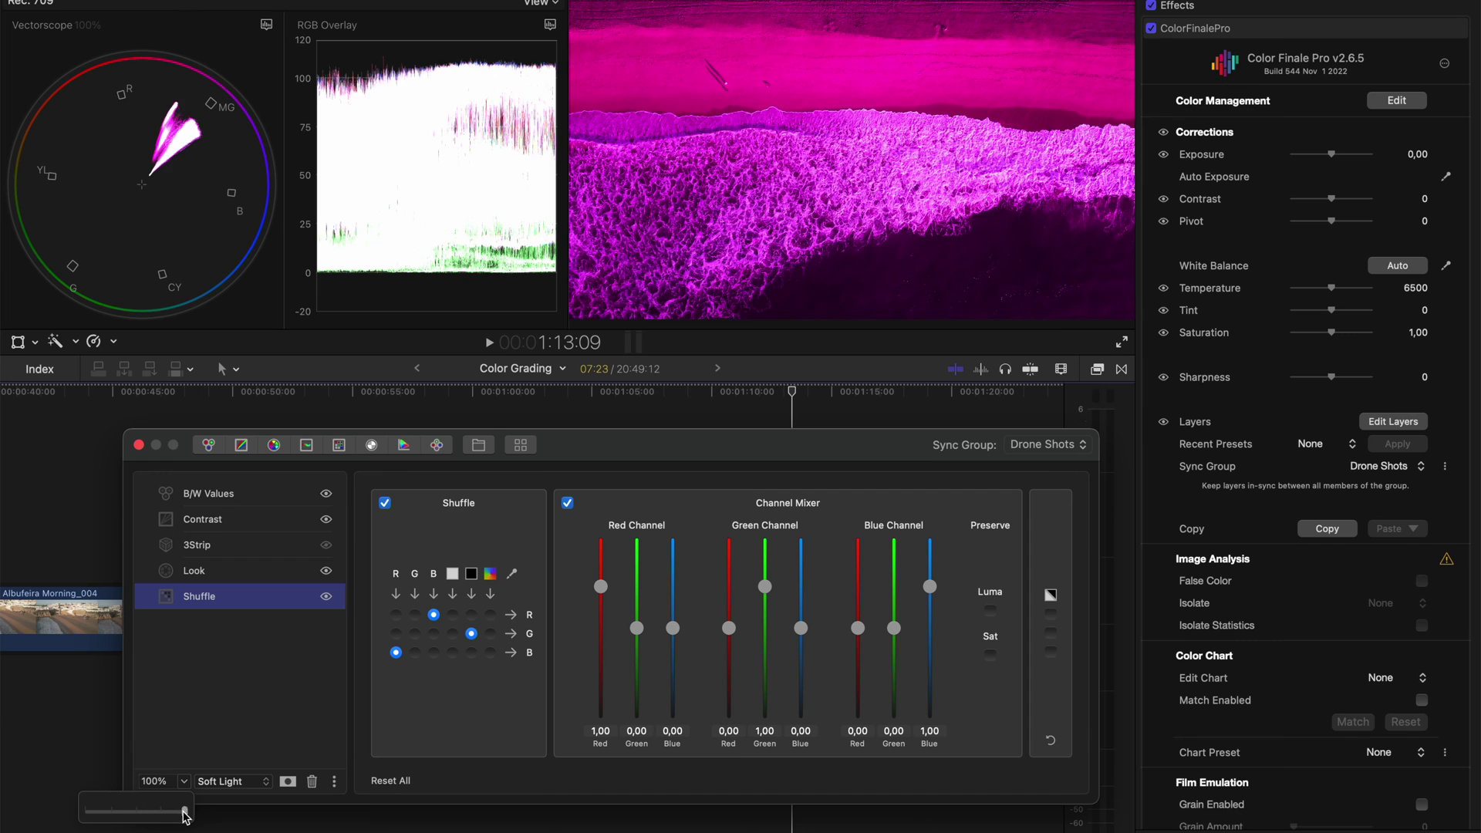
pyautogui.moveTo(185, 816); pyautogui.dragTo(120, 816)
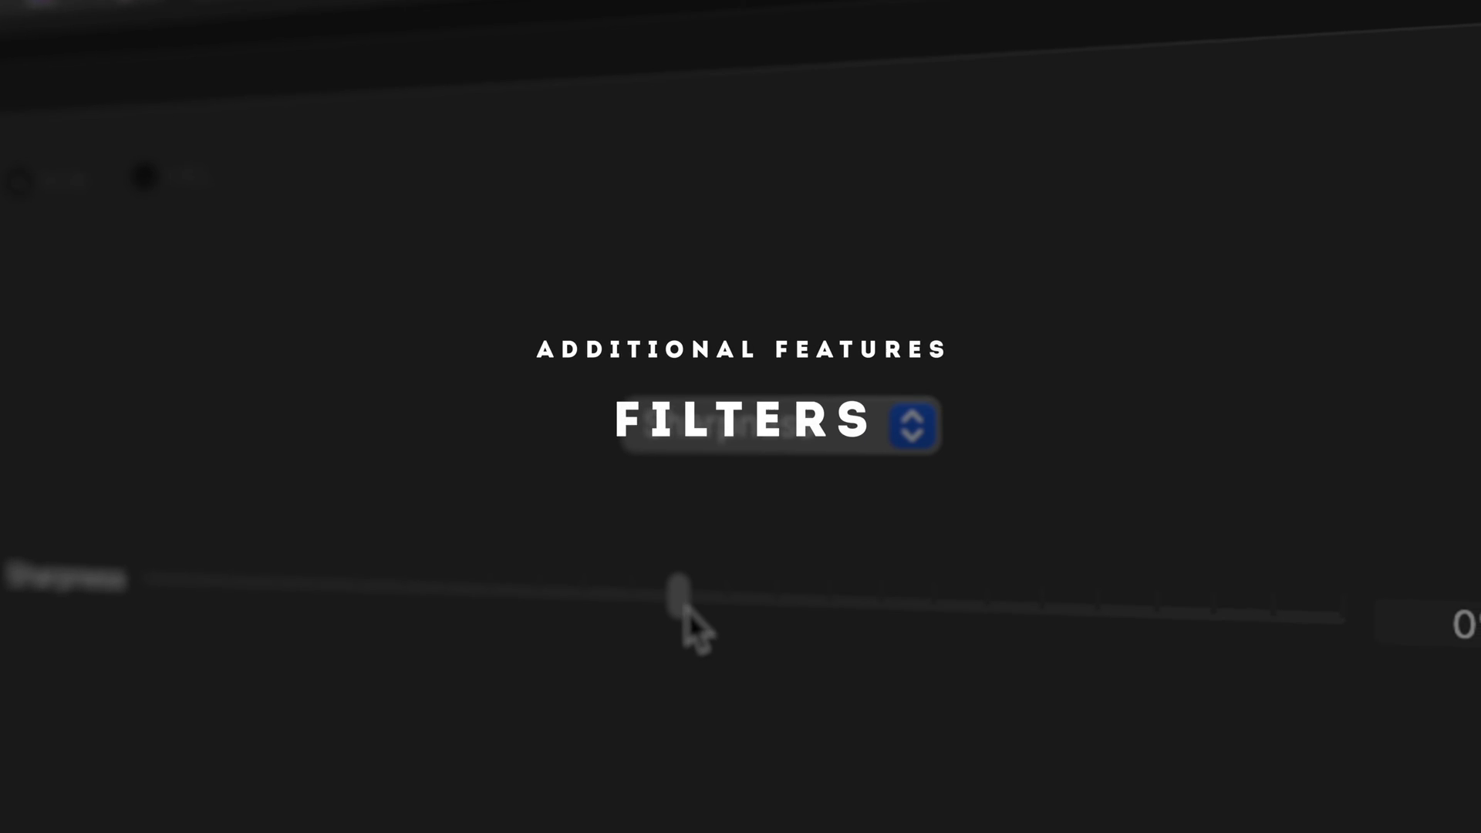
# Try blur types on a Filter layer, then set it to Sharpness with the Normal blend mode at 100% opacity
pyautogui.moveTo(684, 609); pyautogui.dragTo(814, 613)
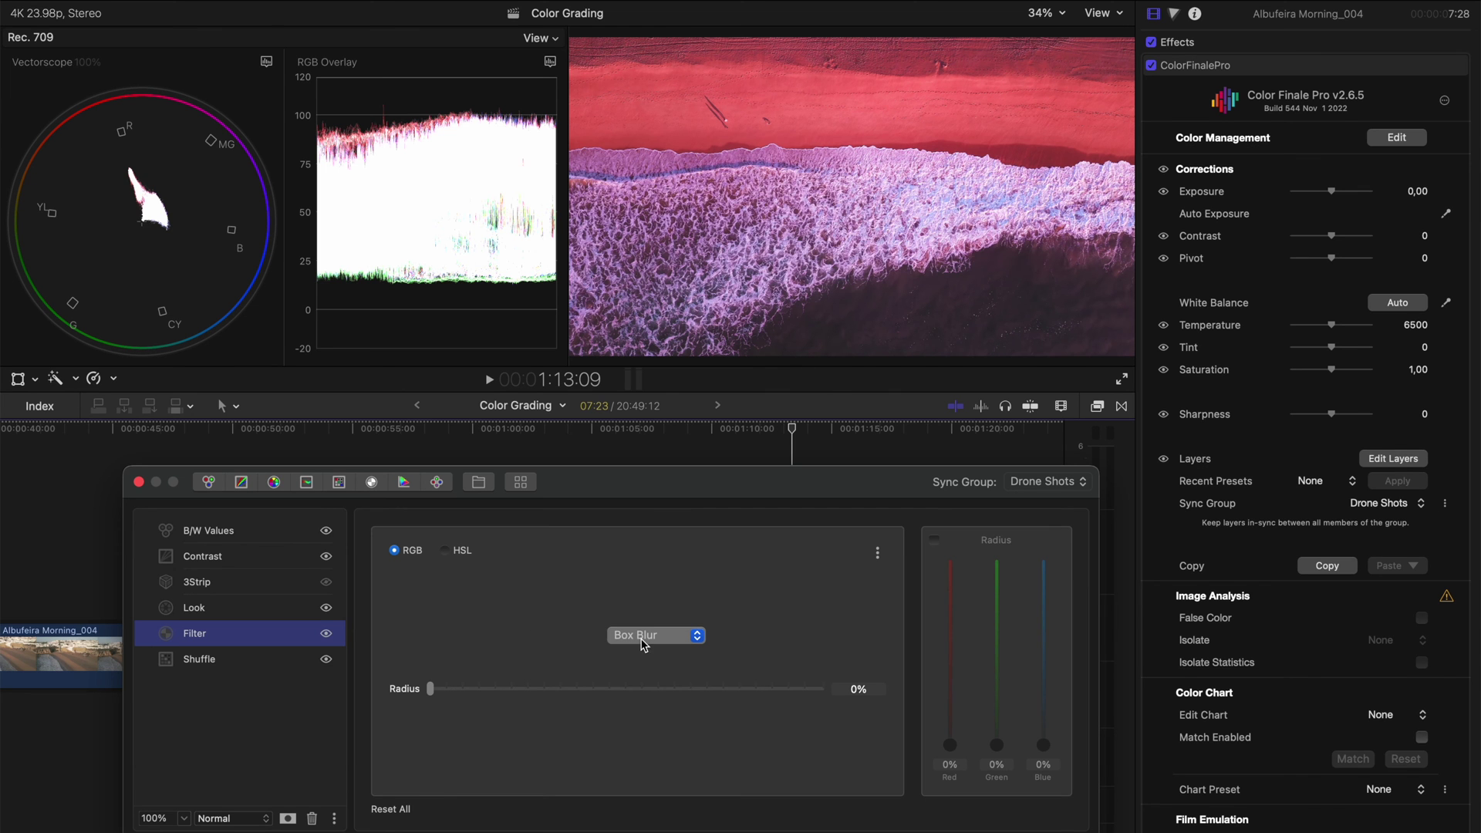
pyautogui.click(644, 645)
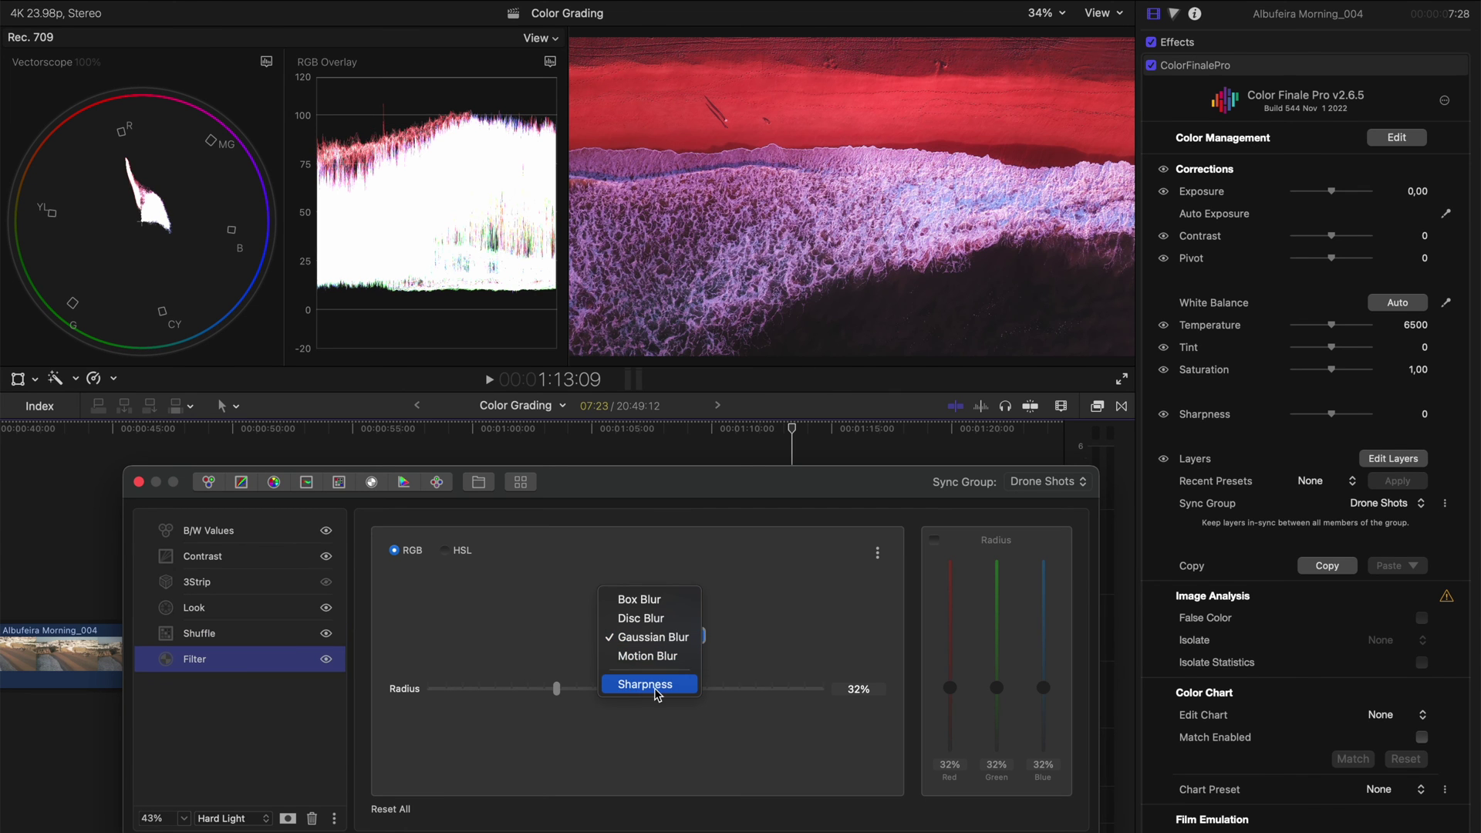
pyautogui.click(656, 693)
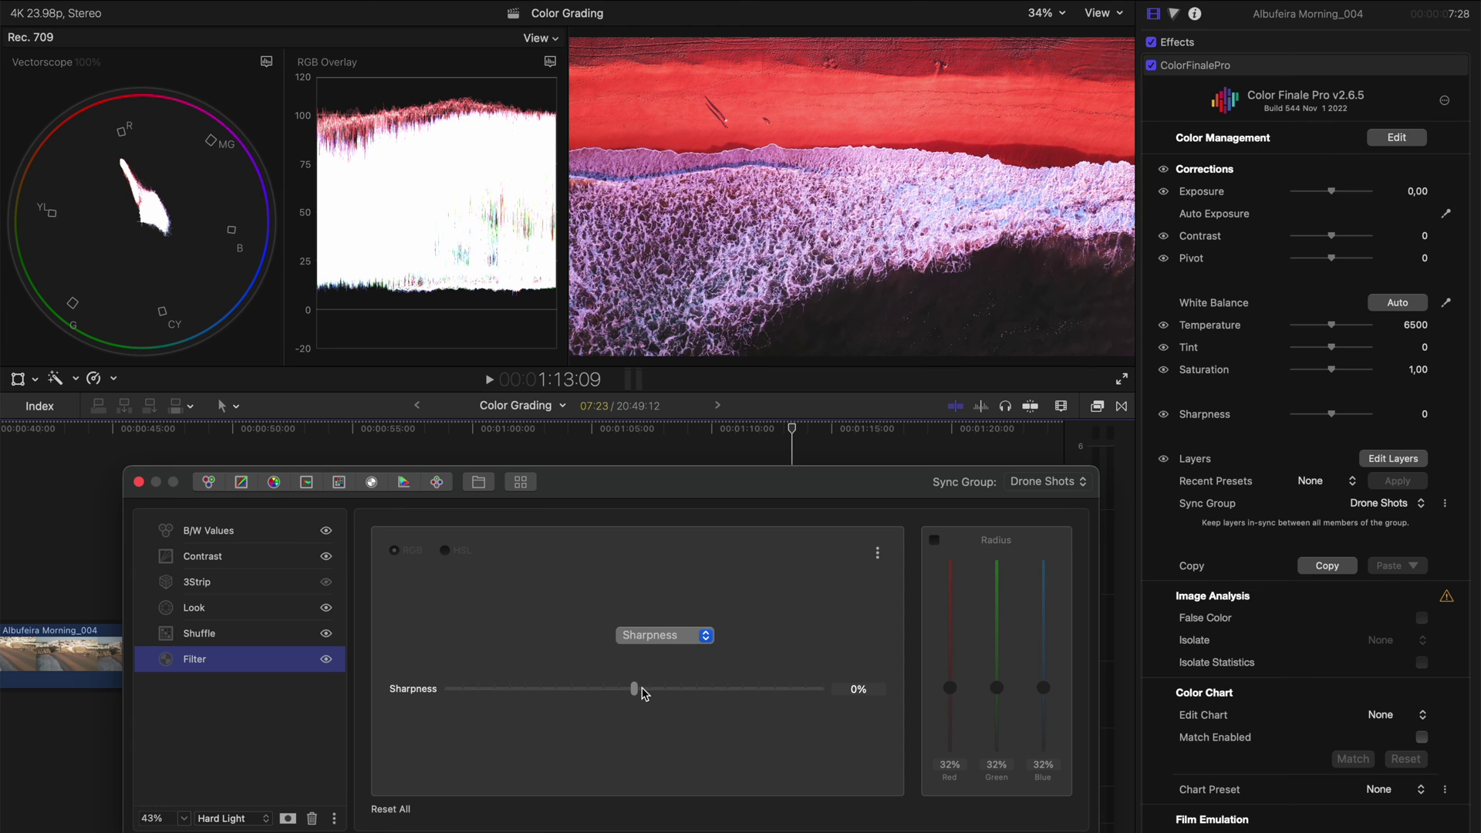
pyautogui.click(216, 818)
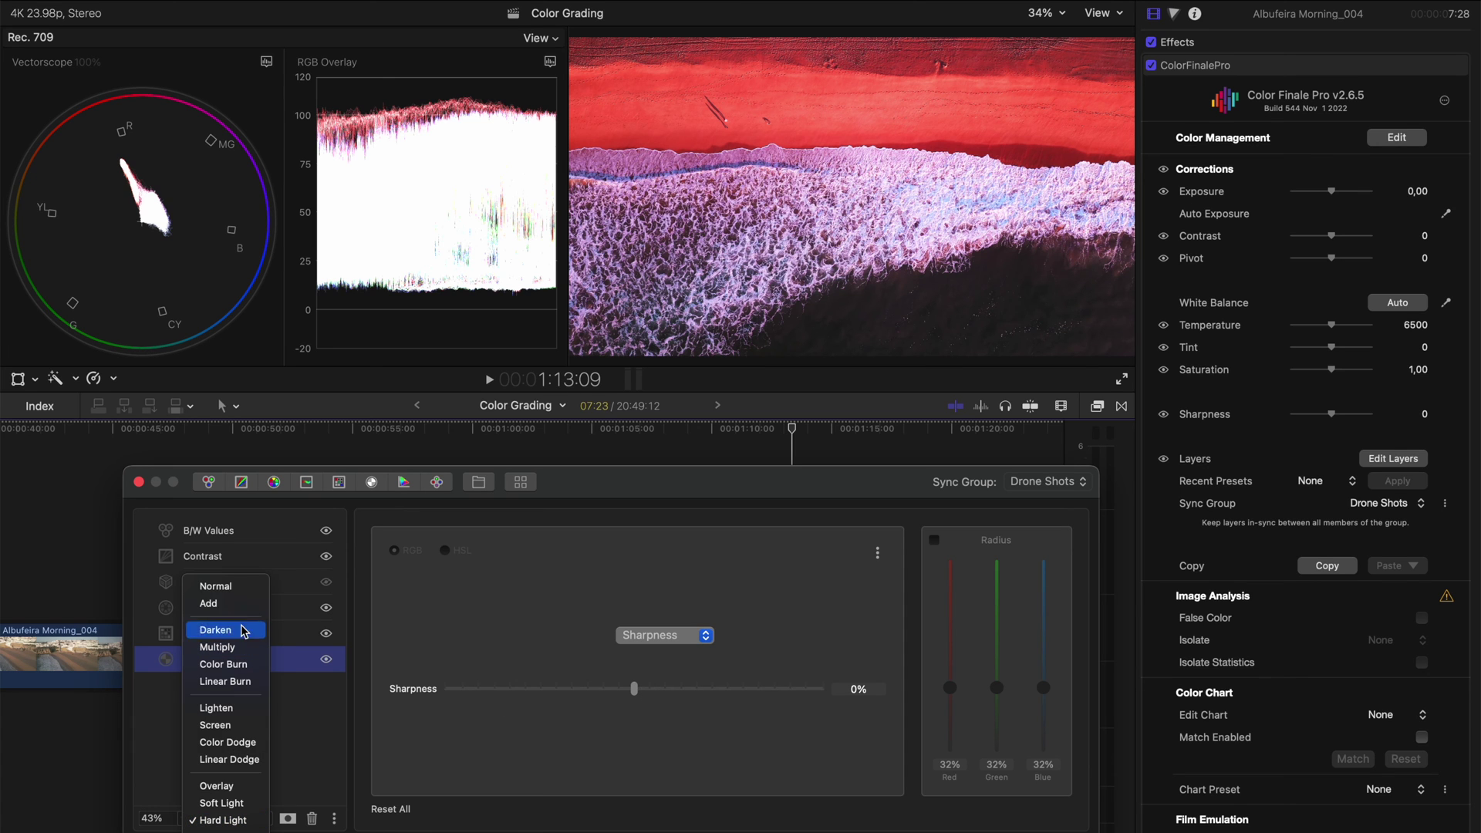
pyautogui.click(208, 583)
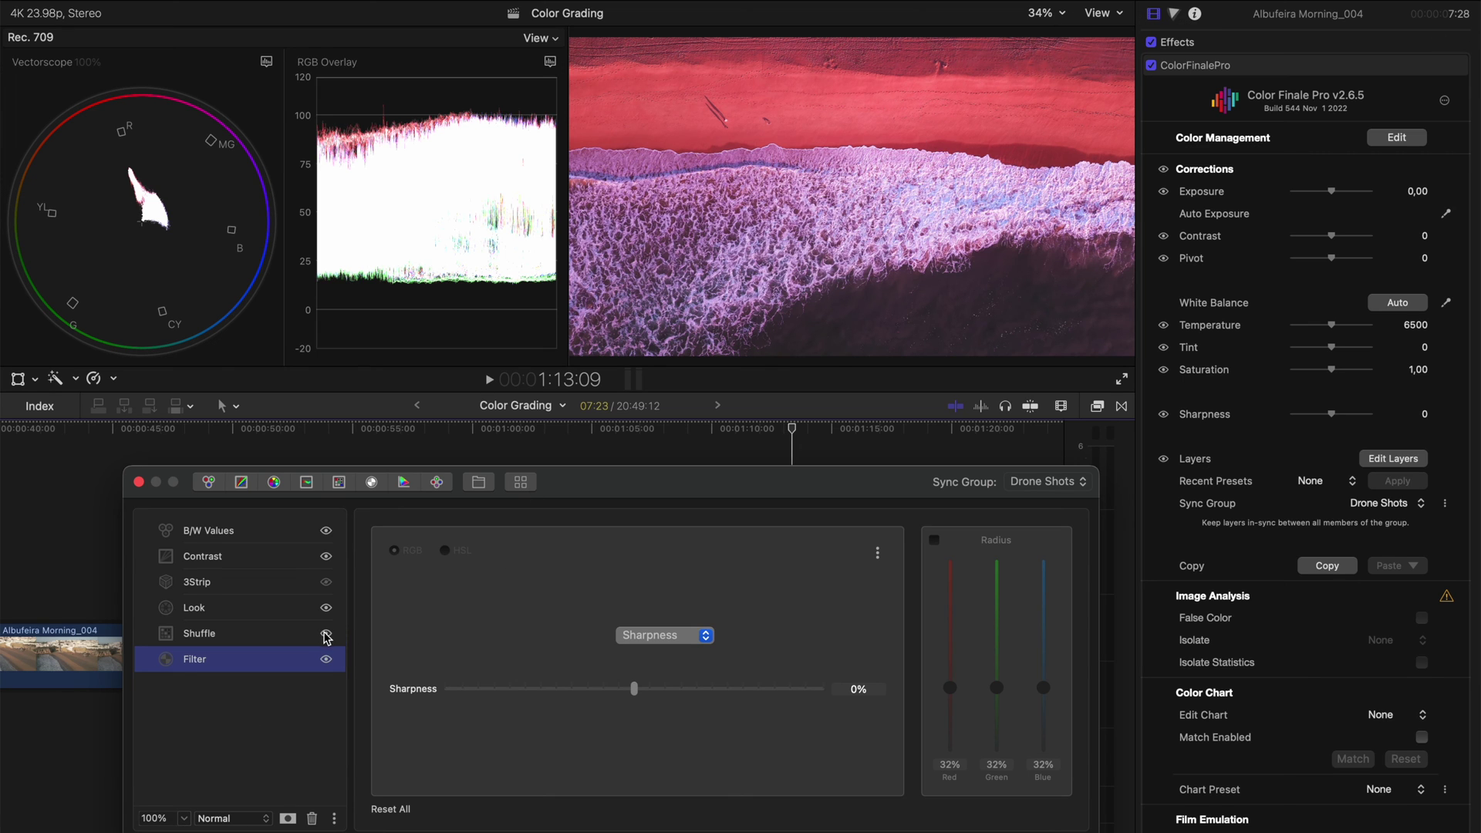
# Hide the Shuffle layer and set the Filter layer's Sharpness to 30%, judging the shoreline detail at 200%
pyautogui.click(326, 633)
pyautogui.click(1056, 11)
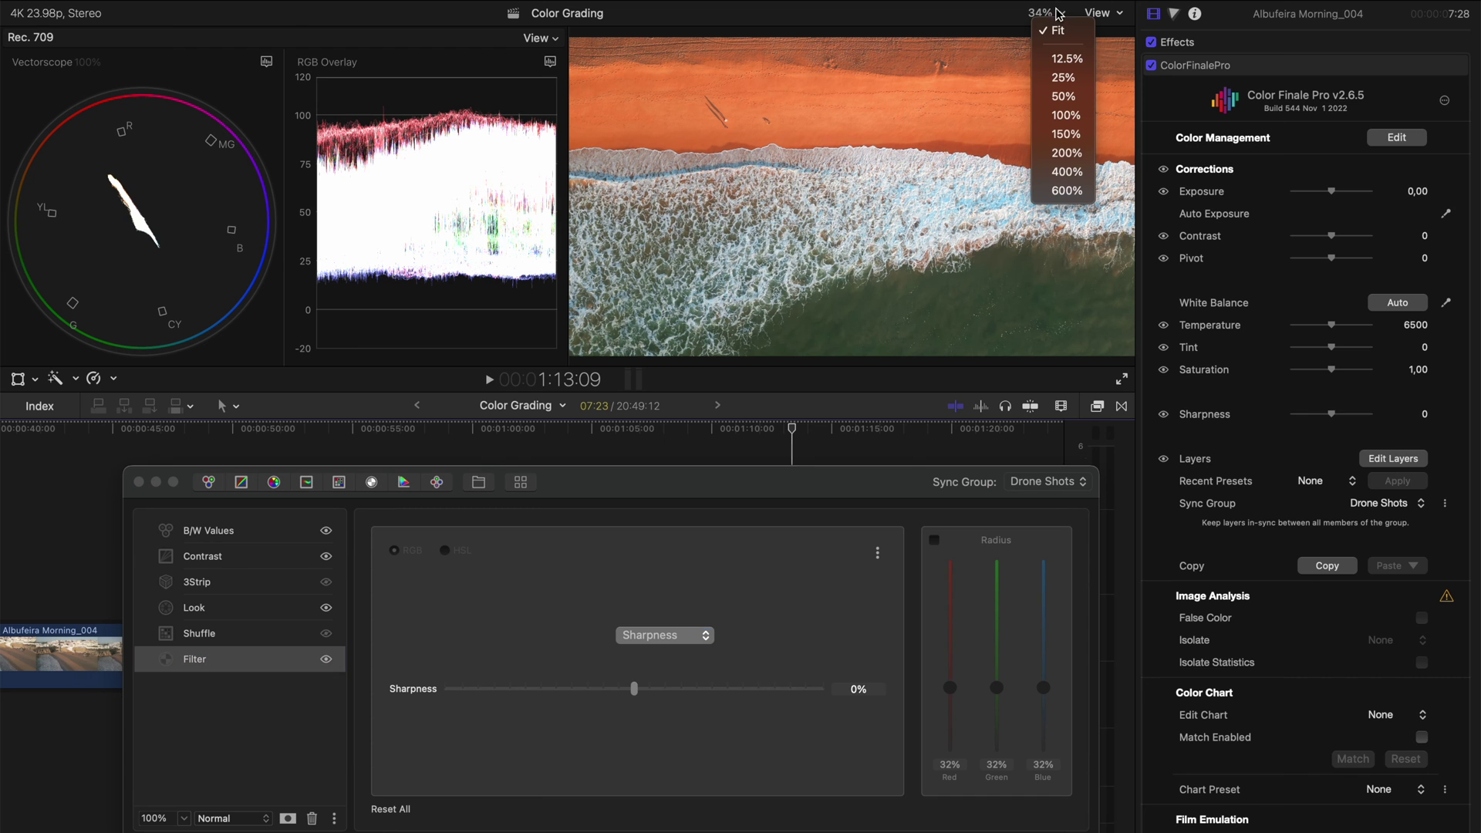
pyautogui.click(1059, 152)
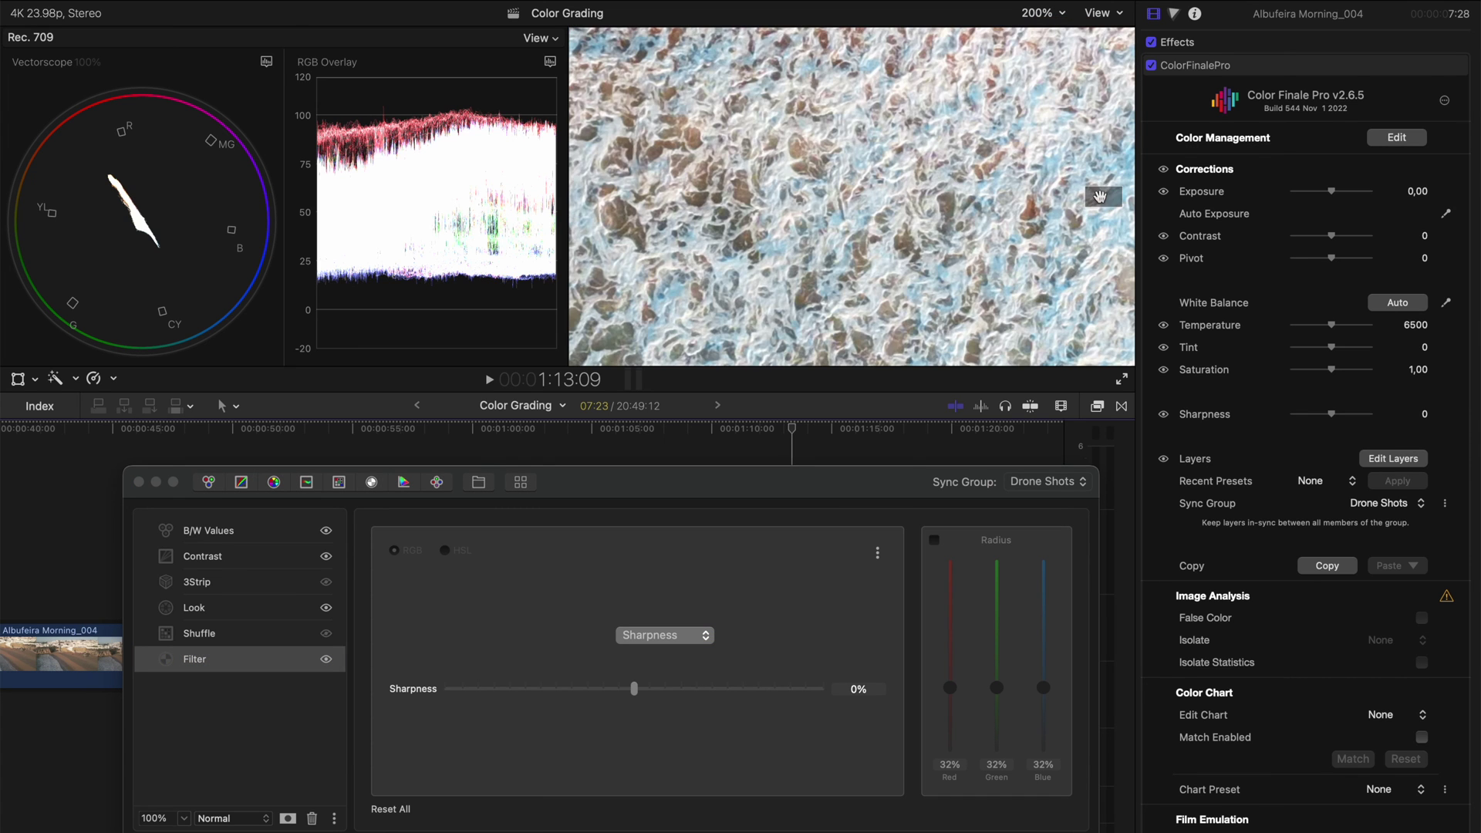
pyautogui.moveTo(1092, 188); pyautogui.dragTo(1091, 190)
pyautogui.moveTo(634, 688); pyautogui.dragTo(693, 694)
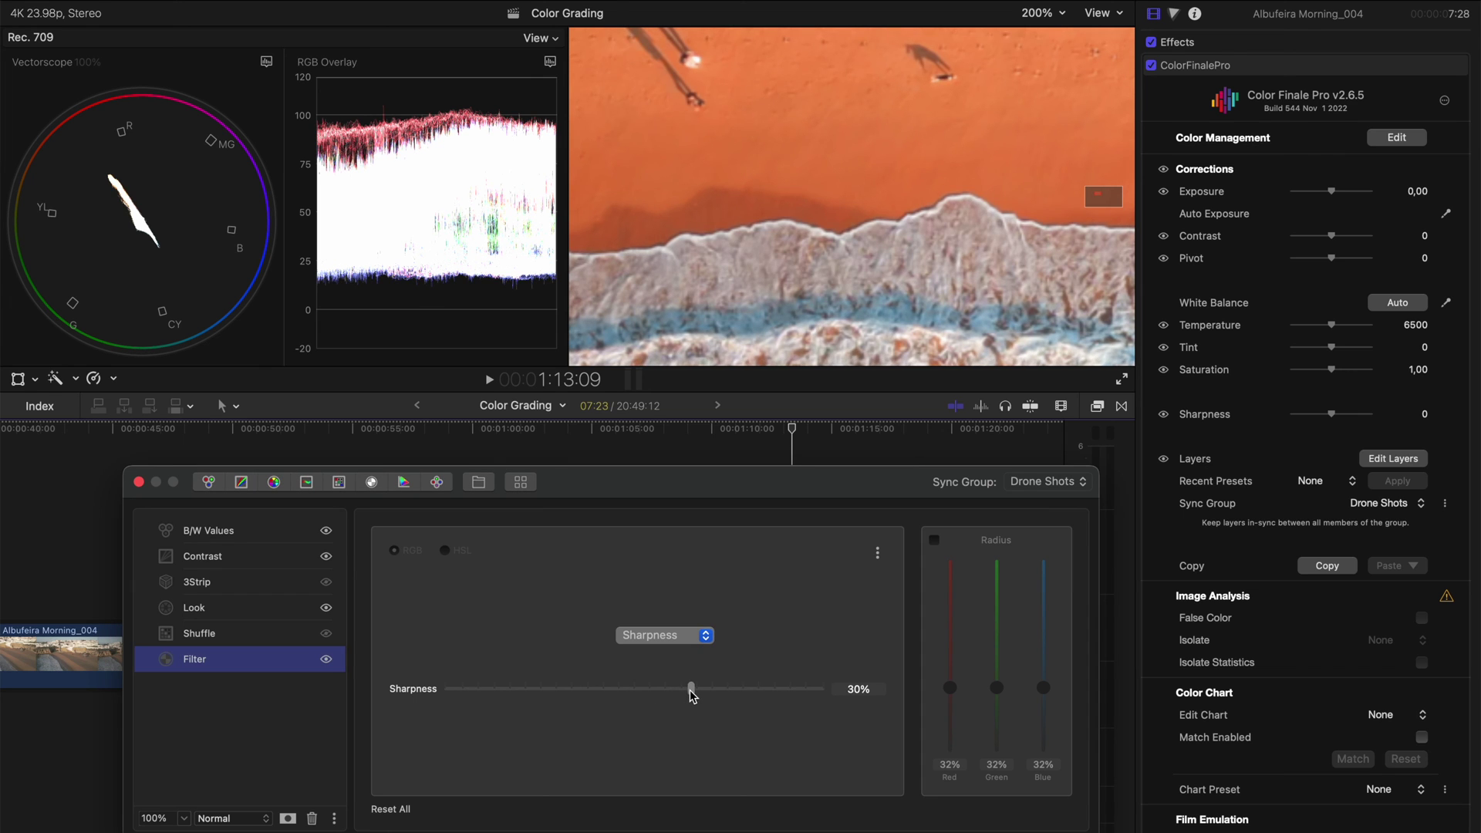
# Toggle the Filter layer off and on to compare the sharpening, and fit the whole frame back in view
pyautogui.click(325, 660)
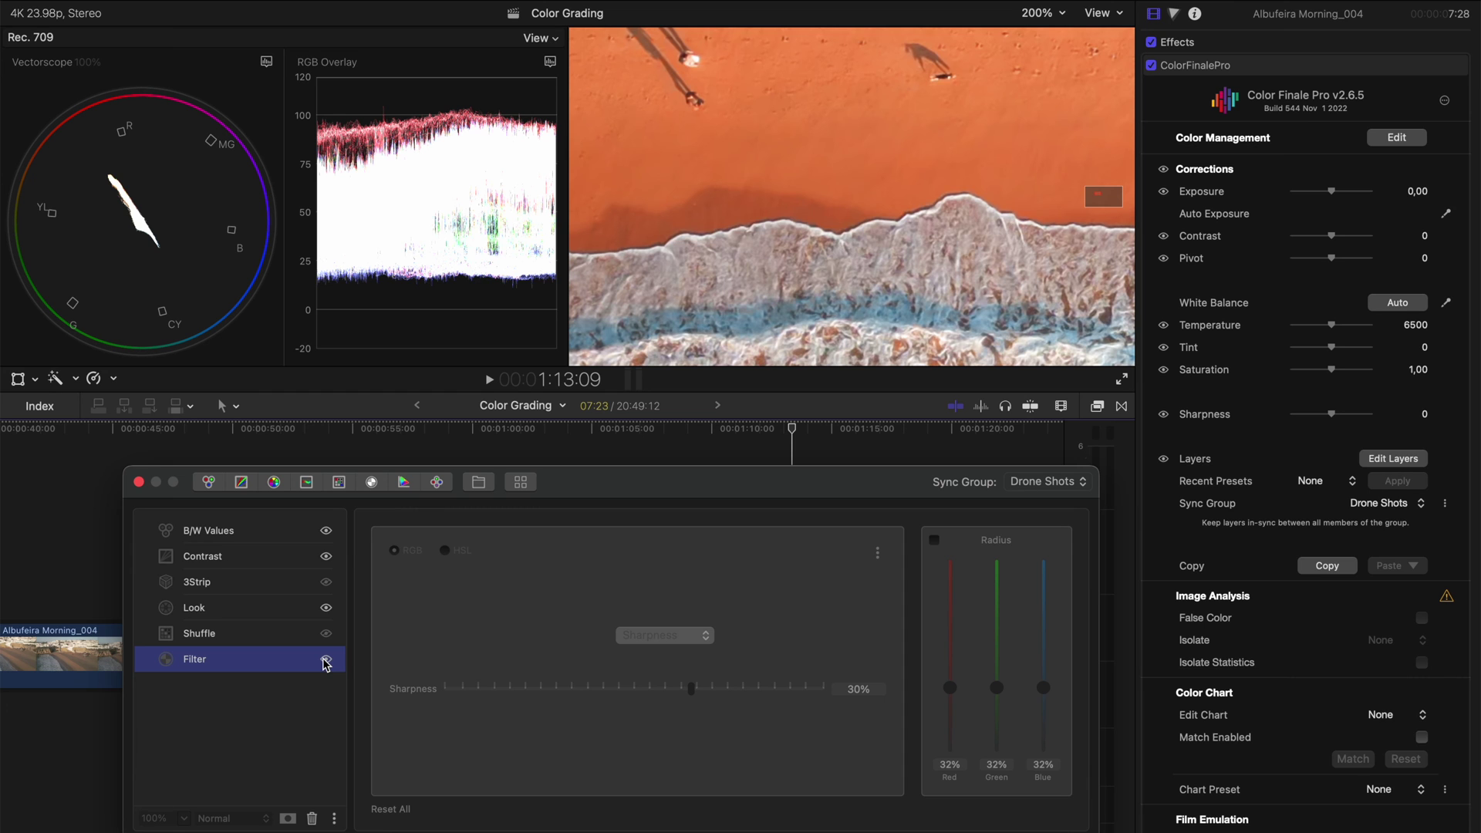
pyautogui.click(324, 660)
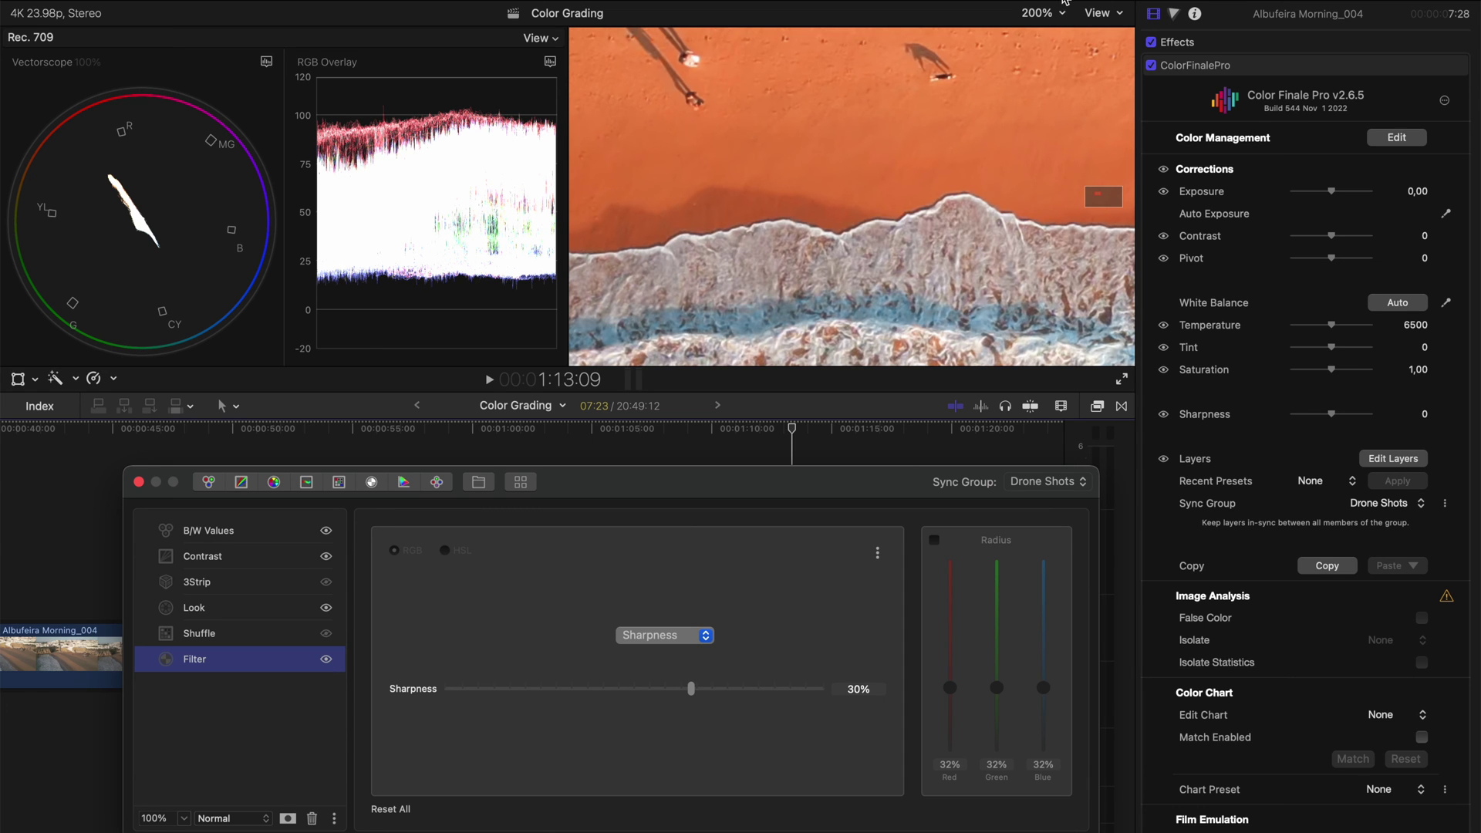
pyautogui.click(1046, 11)
pyautogui.click(1041, 27)
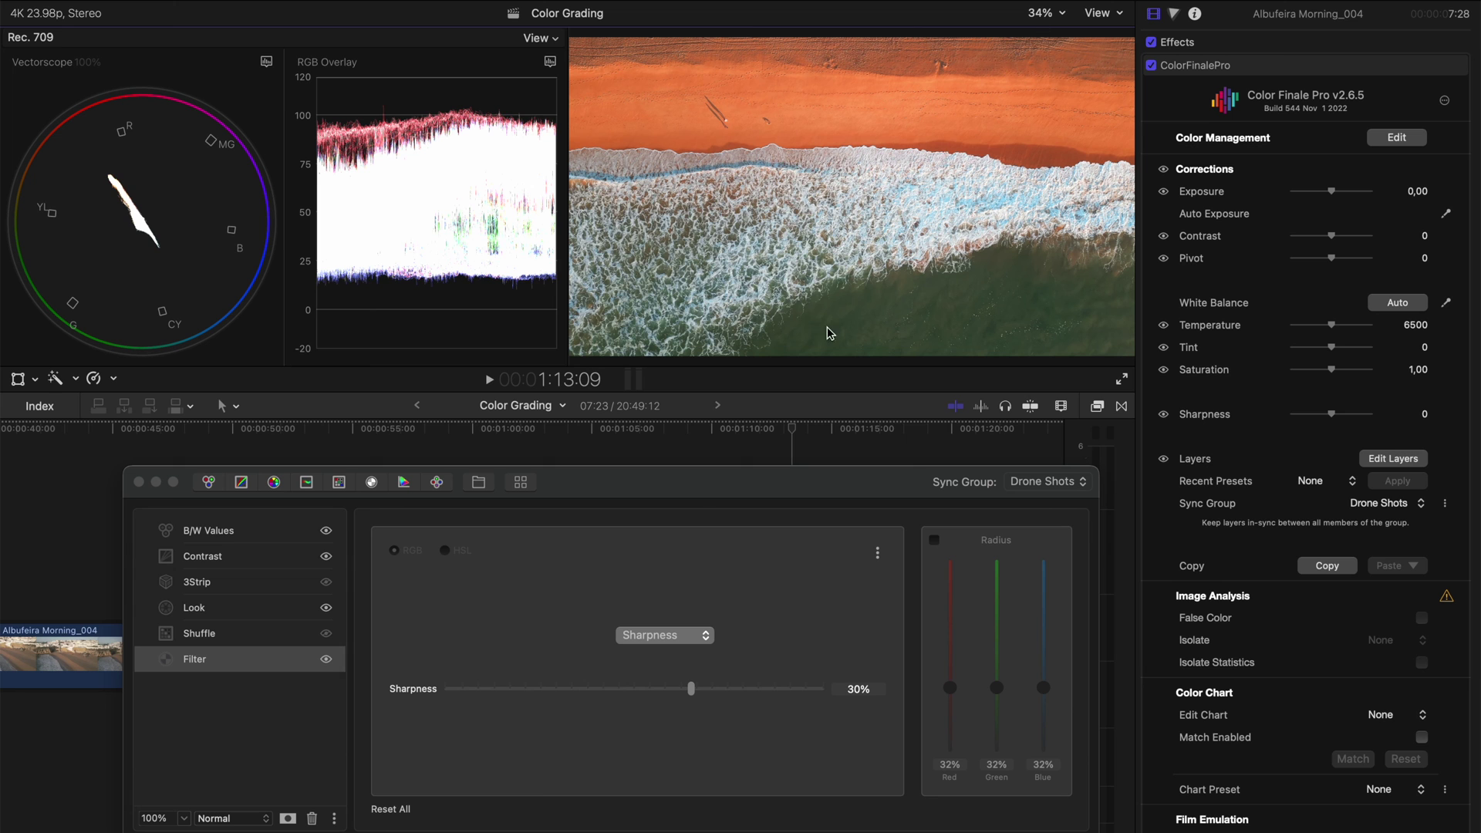
# Add a Log Wheels layer and set its Shadows level to -1,00, Highlights to 0,96 and Midtones to -0,16
pyautogui.click(694, 582)
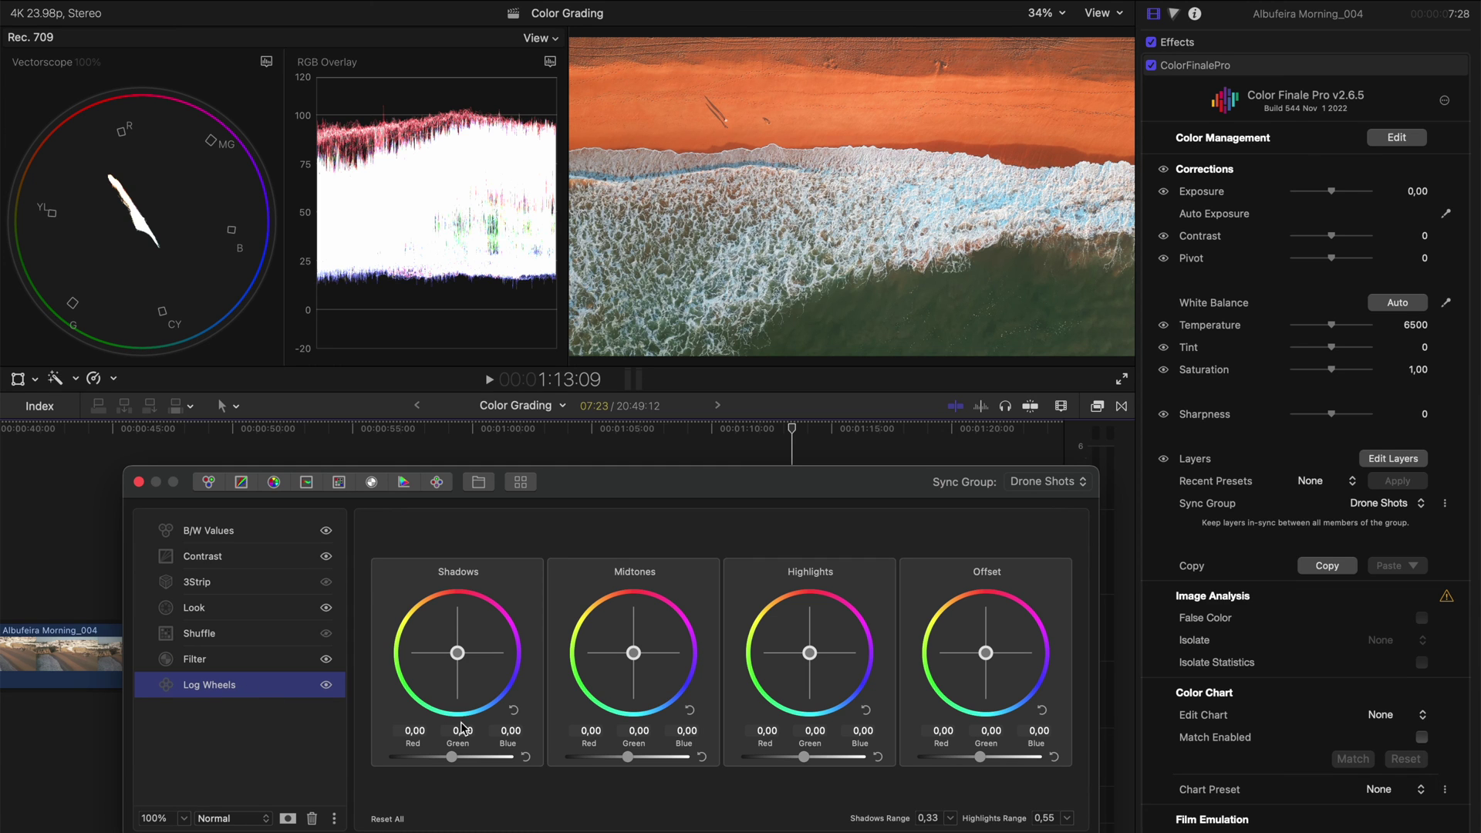
pyautogui.moveTo(454, 759); pyautogui.dragTo(394, 757)
pyautogui.moveTo(807, 767); pyautogui.dragTo(857, 759)
pyautogui.moveTo(627, 758); pyautogui.dragTo(615, 762)
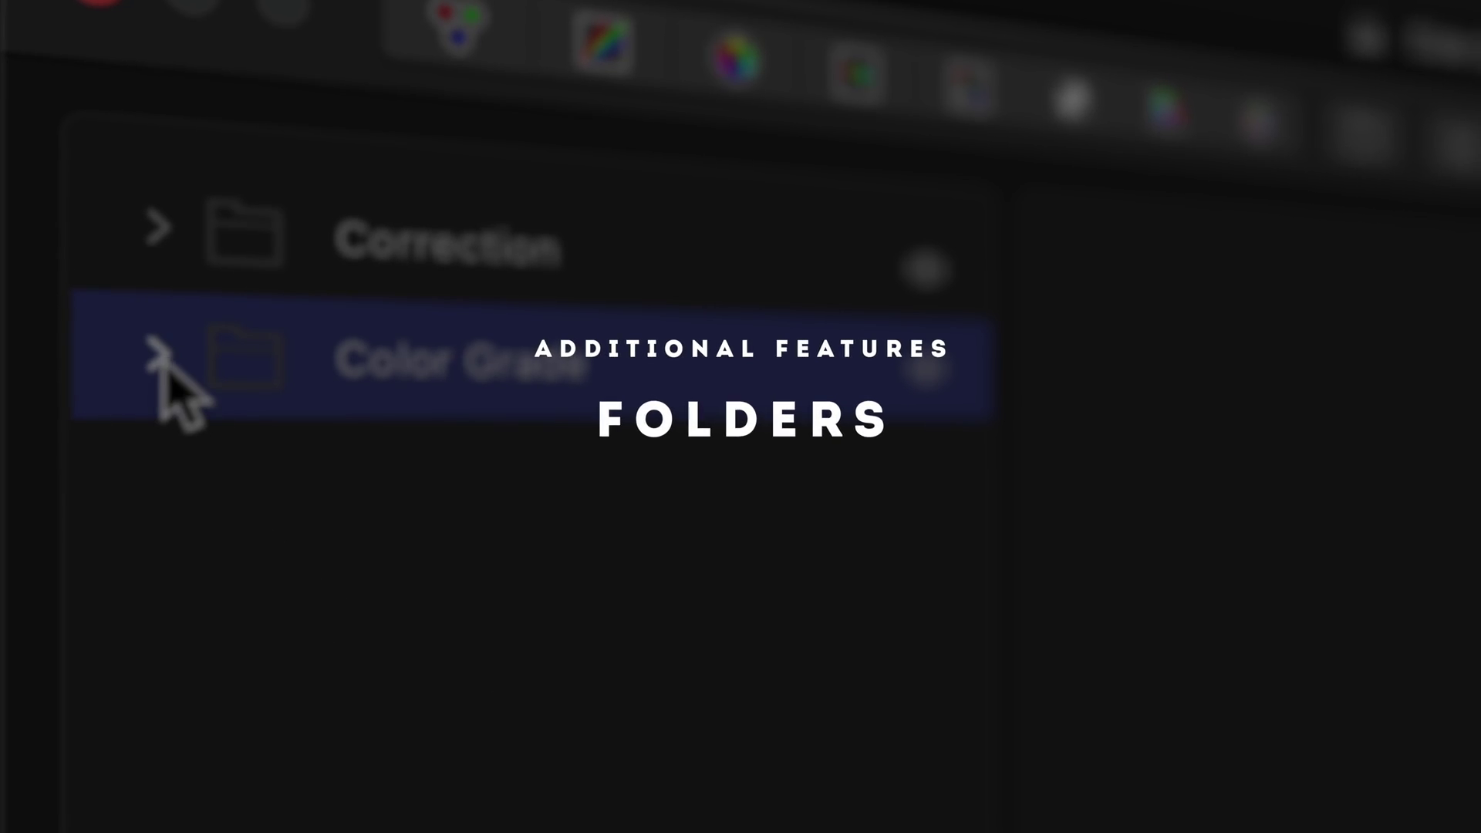
pyautogui.click(160, 359)
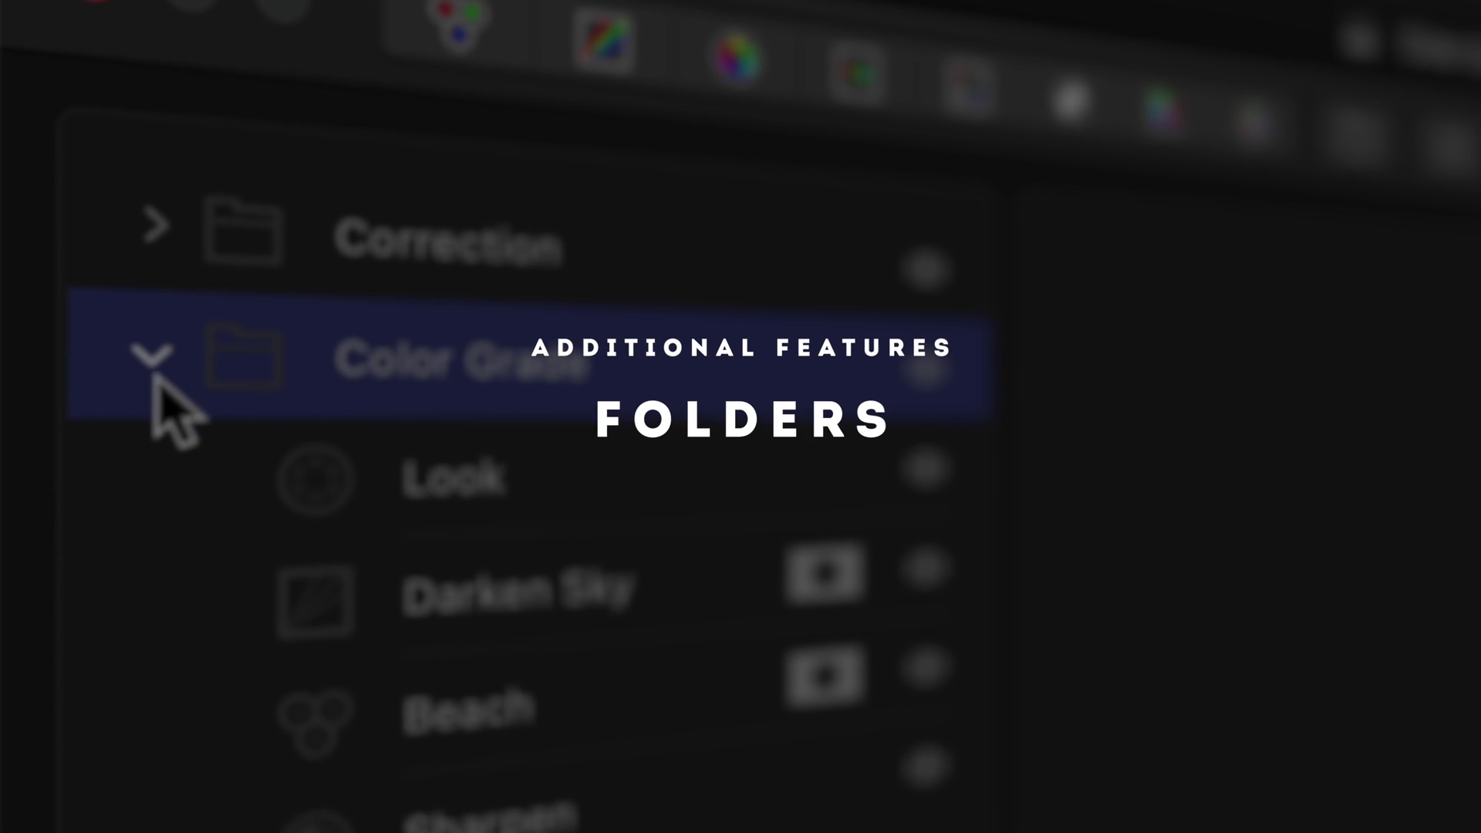
pyautogui.click(625, 698)
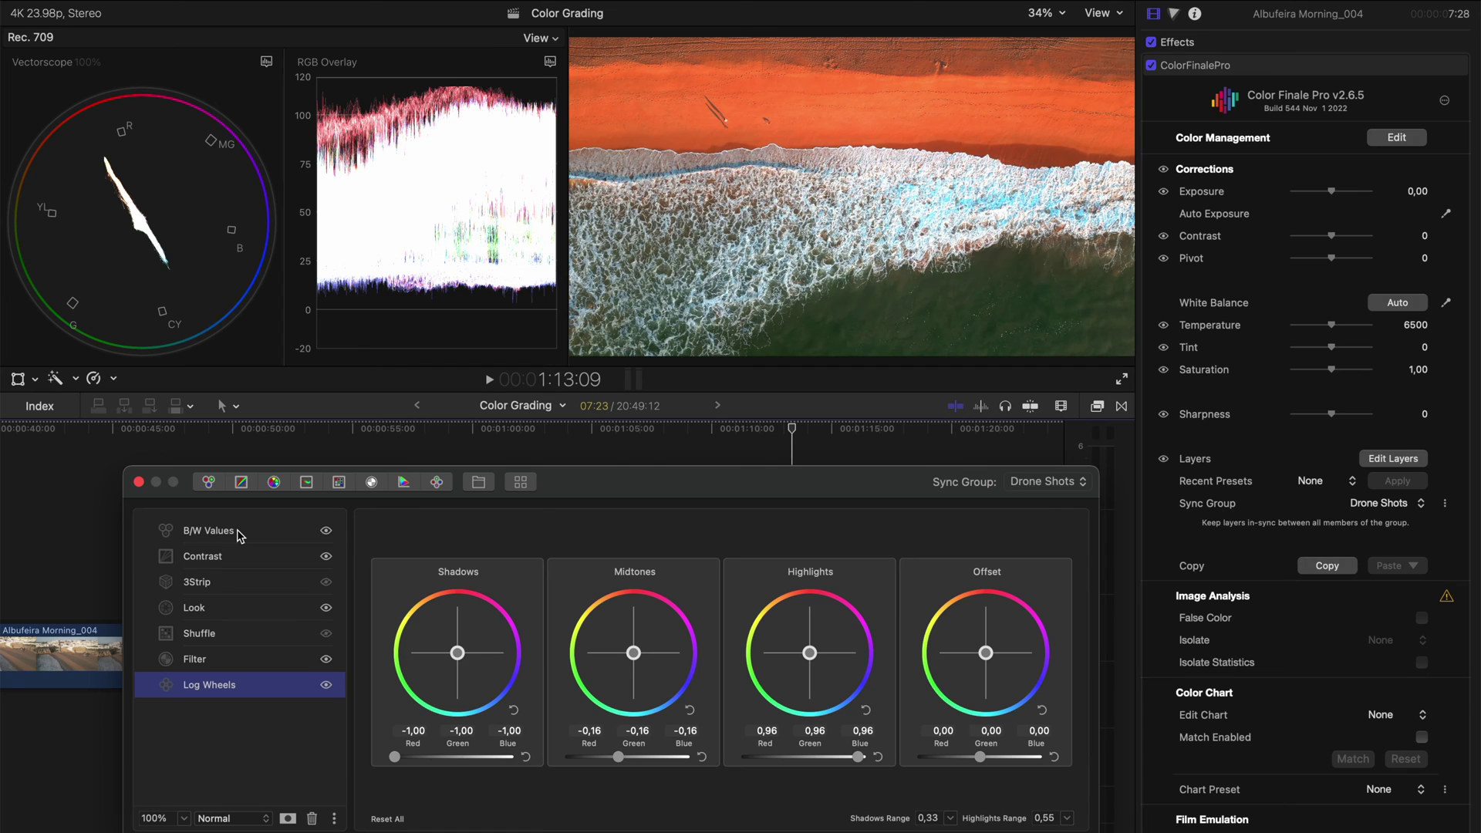
# Group the B/W Values and Contrast layers into a folder named Correction
pyautogui.click(239, 532)
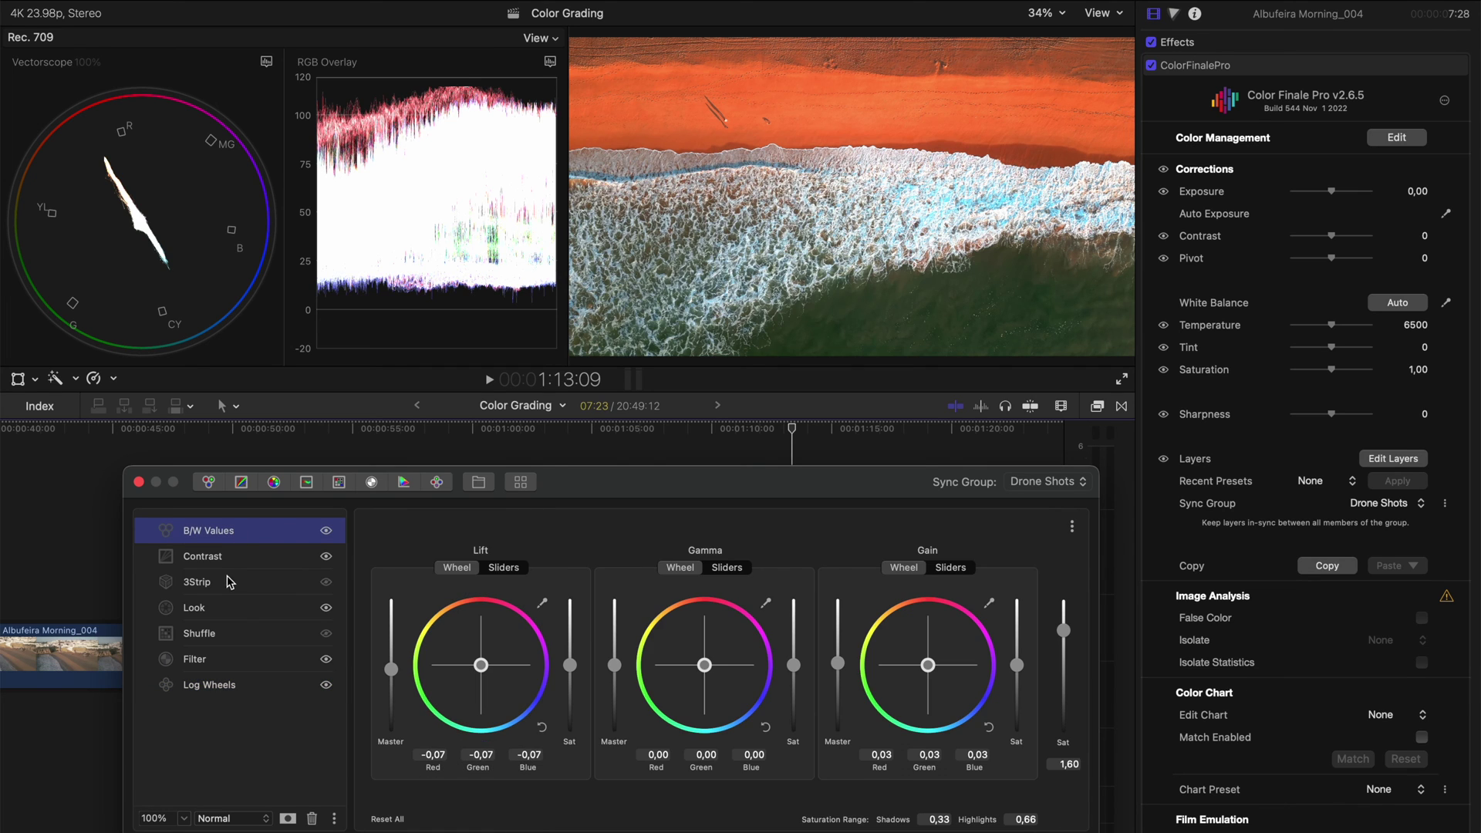
pyautogui.keyDown('shift'); pyautogui.click(235, 556); pyautogui.keyUp('shift')
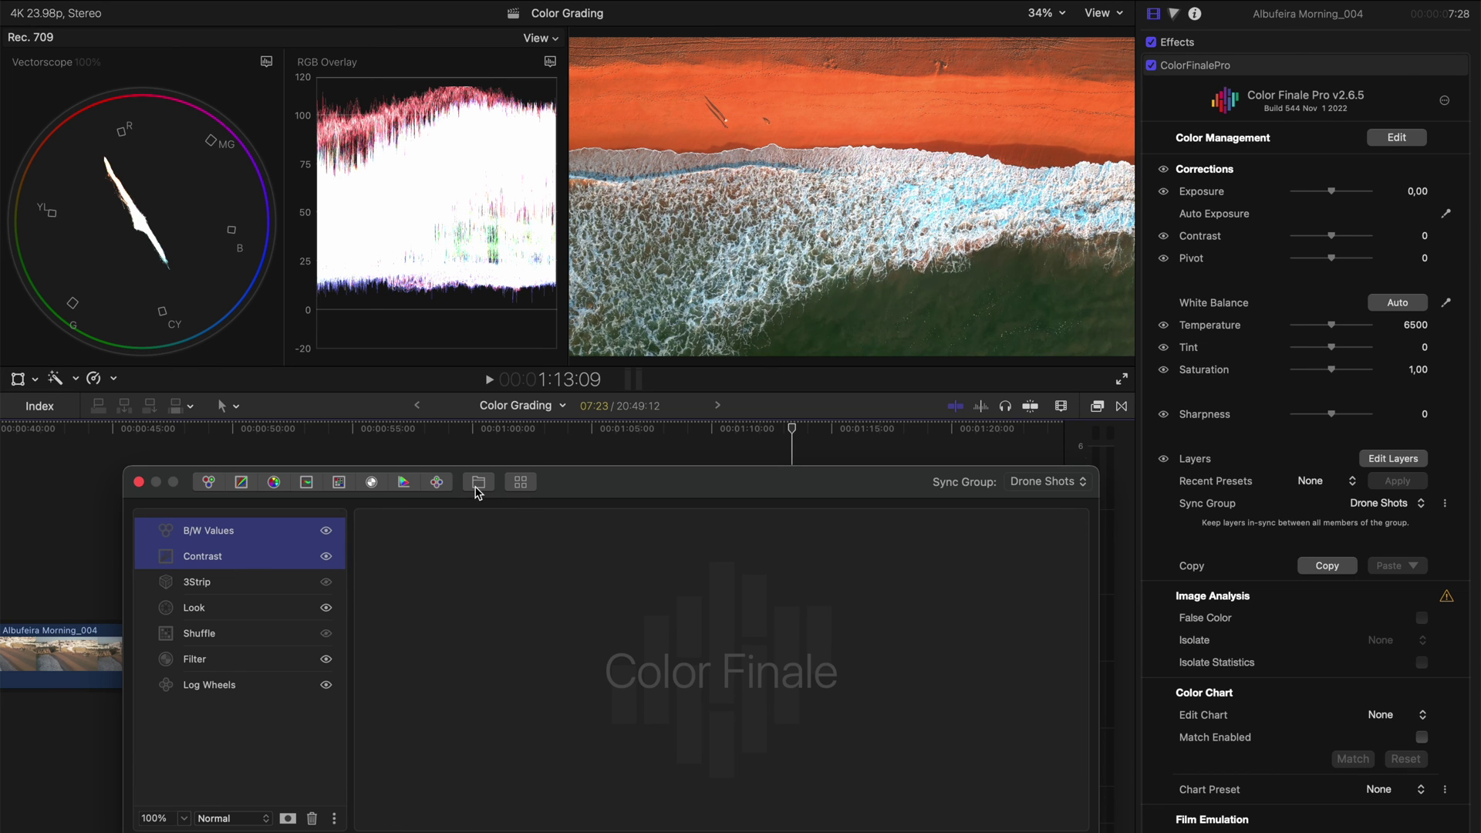
pyautogui.click(478, 483)
pyautogui.doubleClick(193, 532)
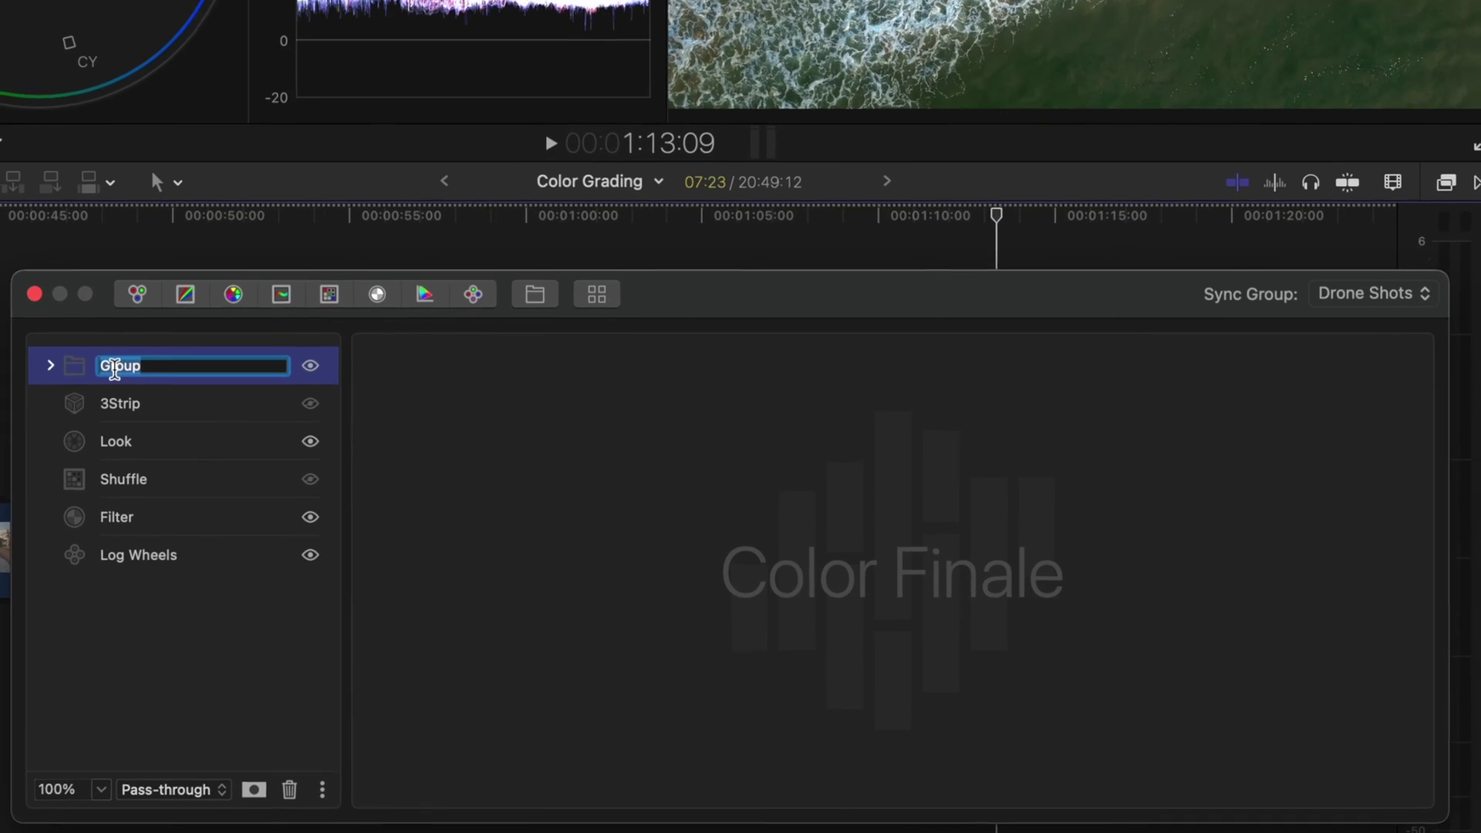
pyautogui.write('Correcti')
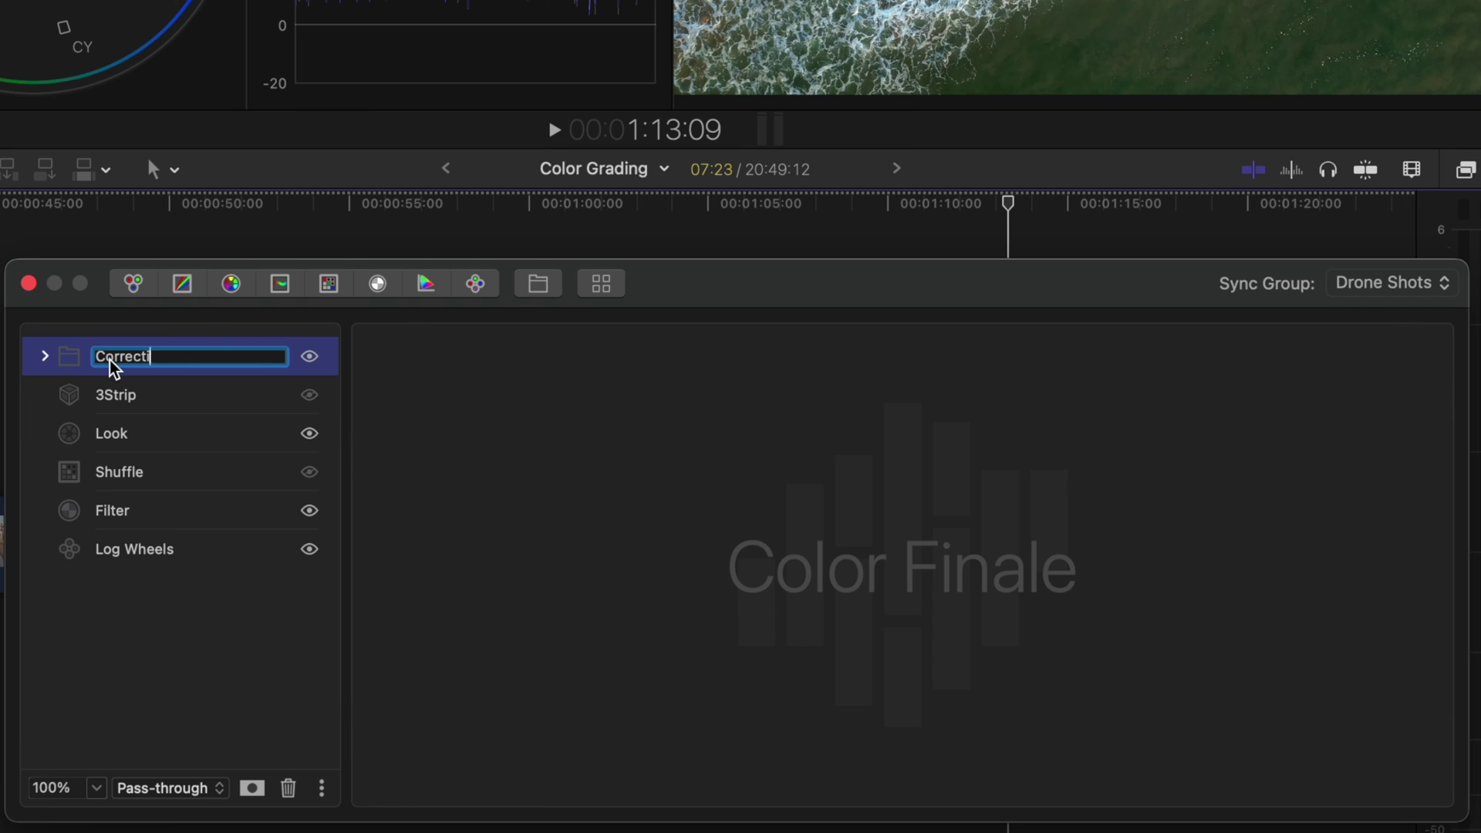
pyautogui.write('on')
pyautogui.press('Return')
# Group the remaining layers from 3Strip through Log Wheels into a folder named Grading
pyautogui.click(122, 408)
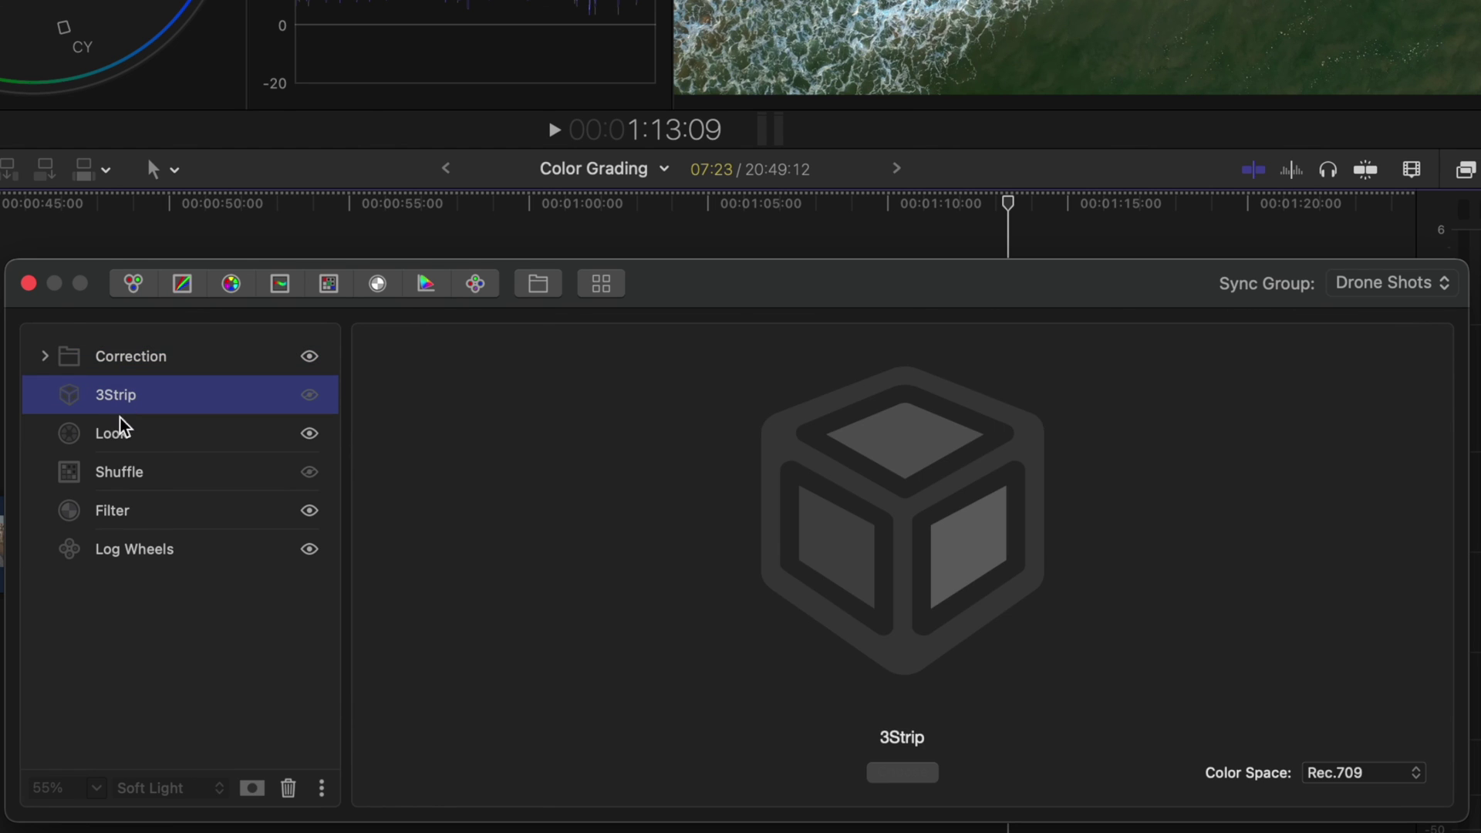
pyautogui.keyDown('shift'); pyautogui.click(134, 549); pyautogui.keyUp('shift')
pyautogui.click(538, 284)
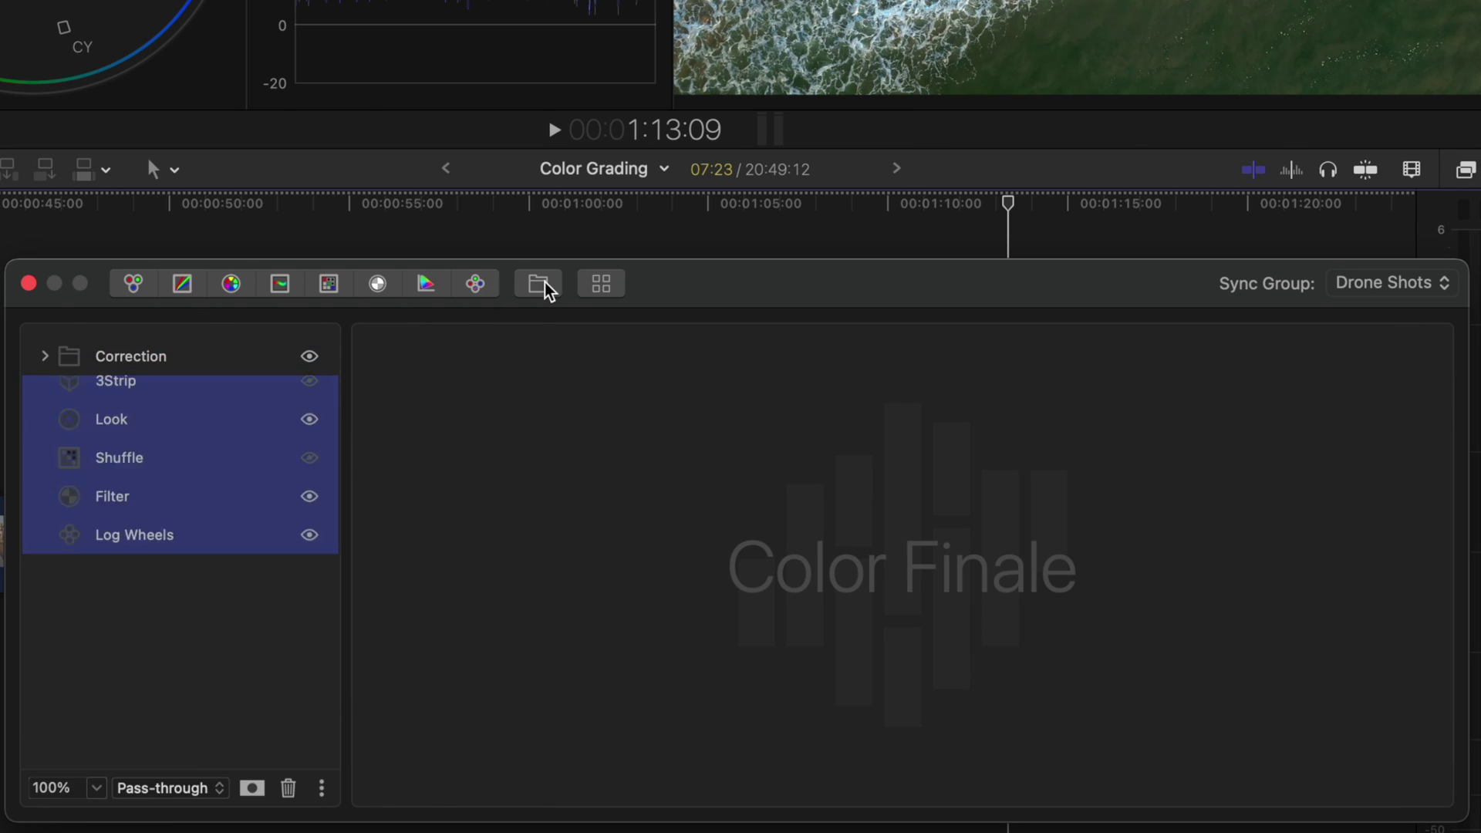
pyautogui.click(120, 397)
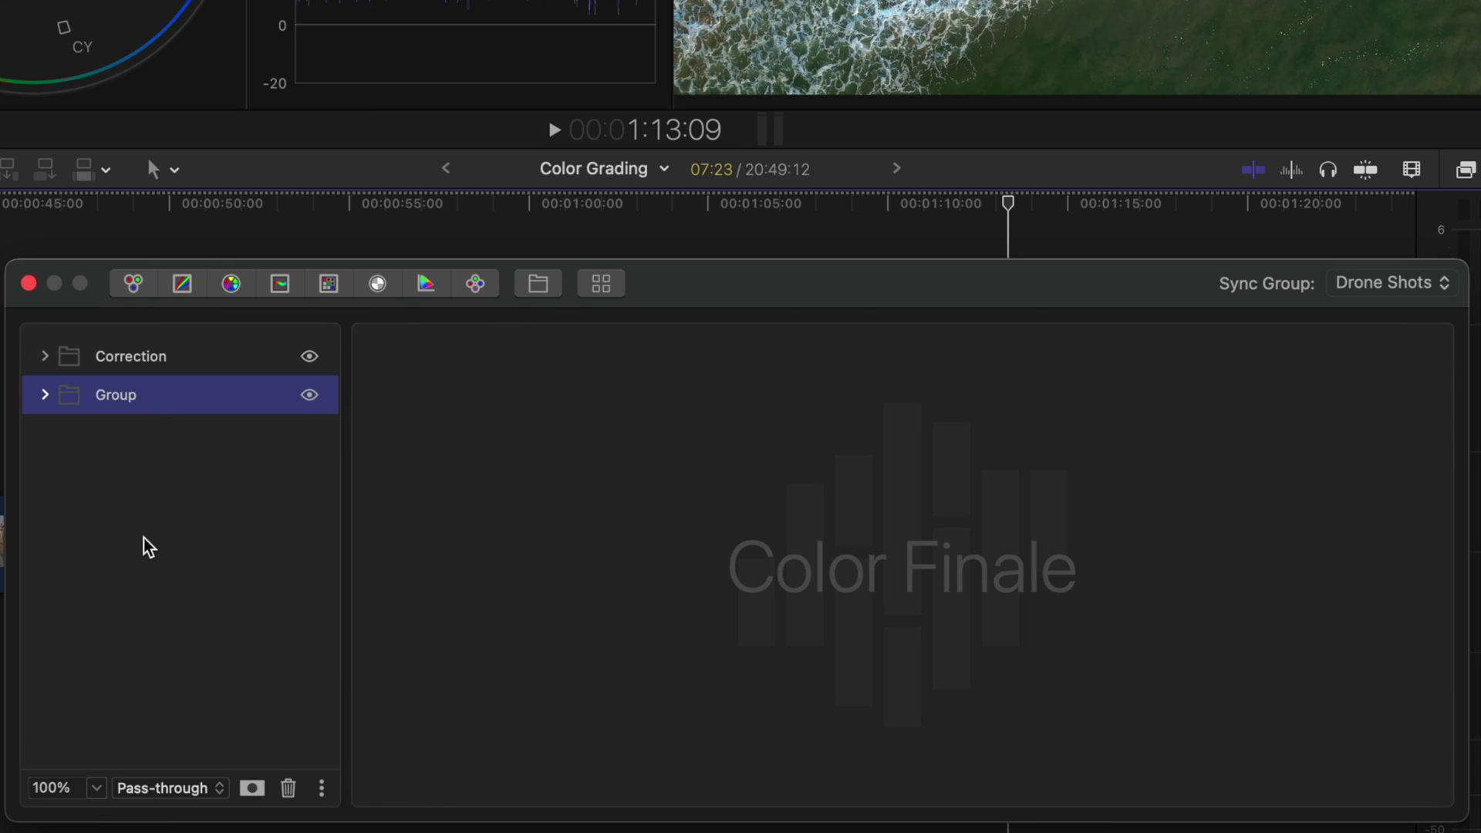
pyautogui.write('Grading')
pyautogui.press('Return')
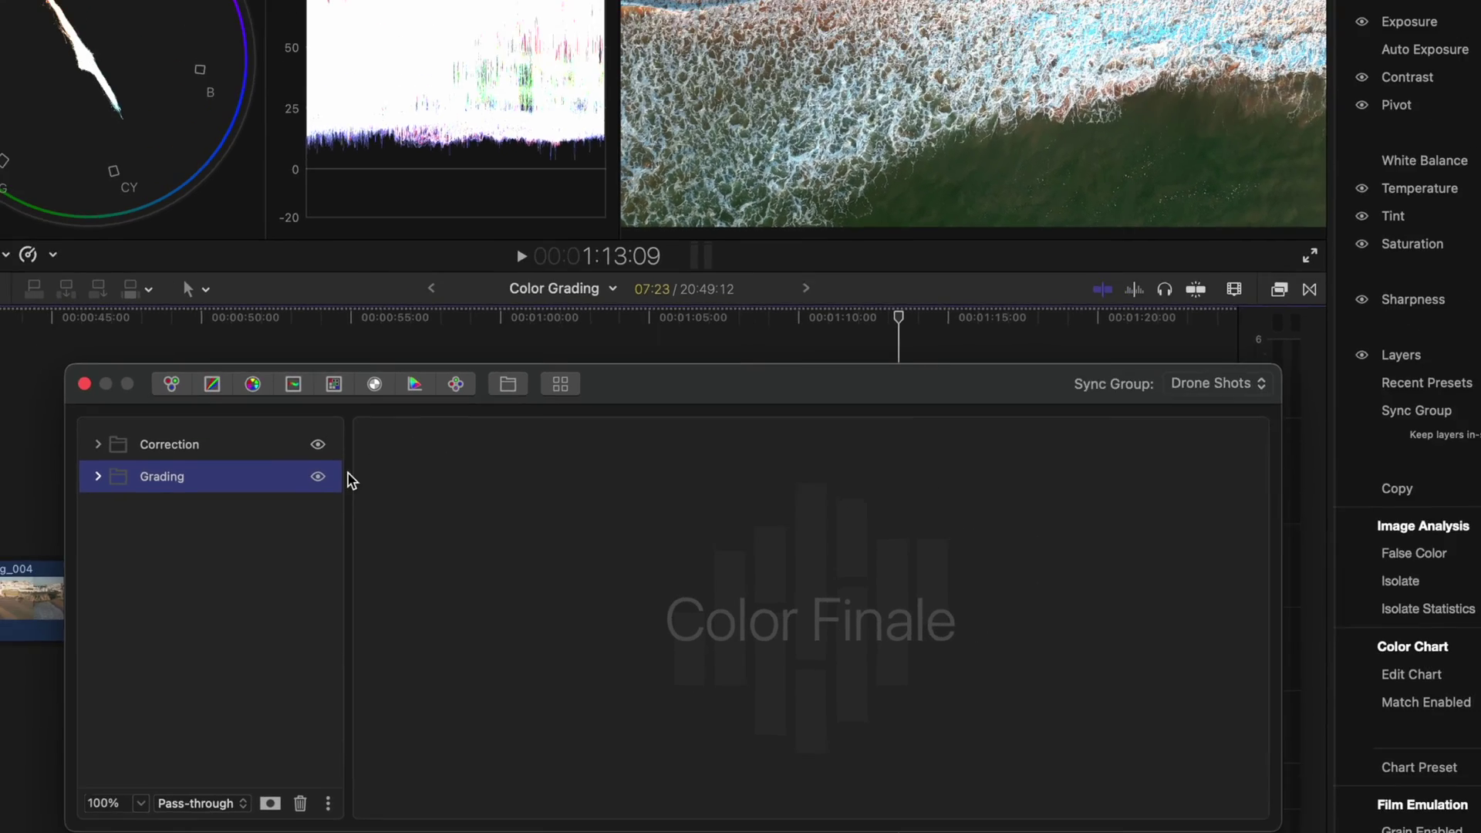
# Toggle the Grading and Correction folders off and back on to compare the image with and without each stage
pyautogui.click(311, 396)
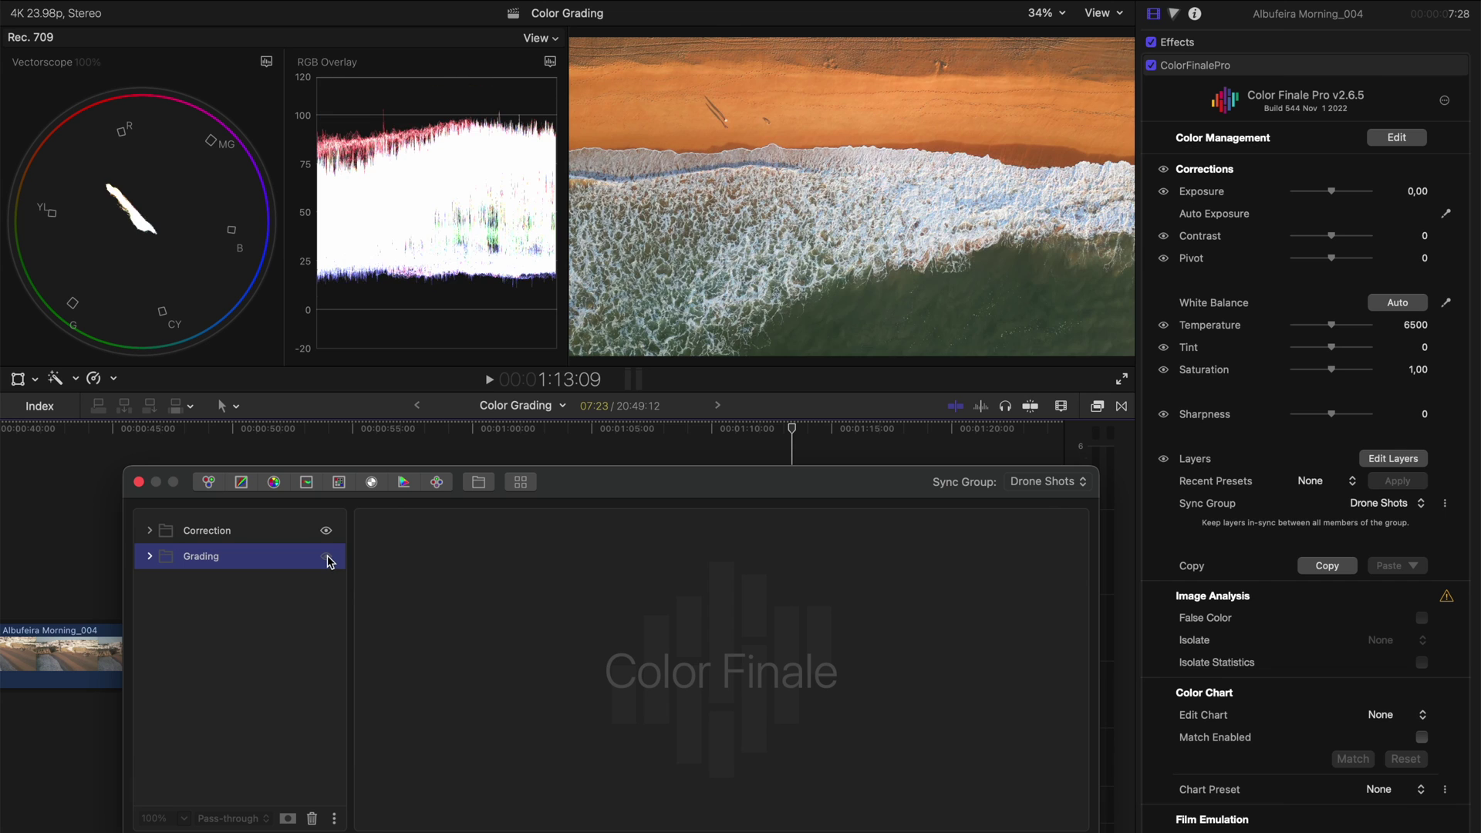
pyautogui.click(326, 531)
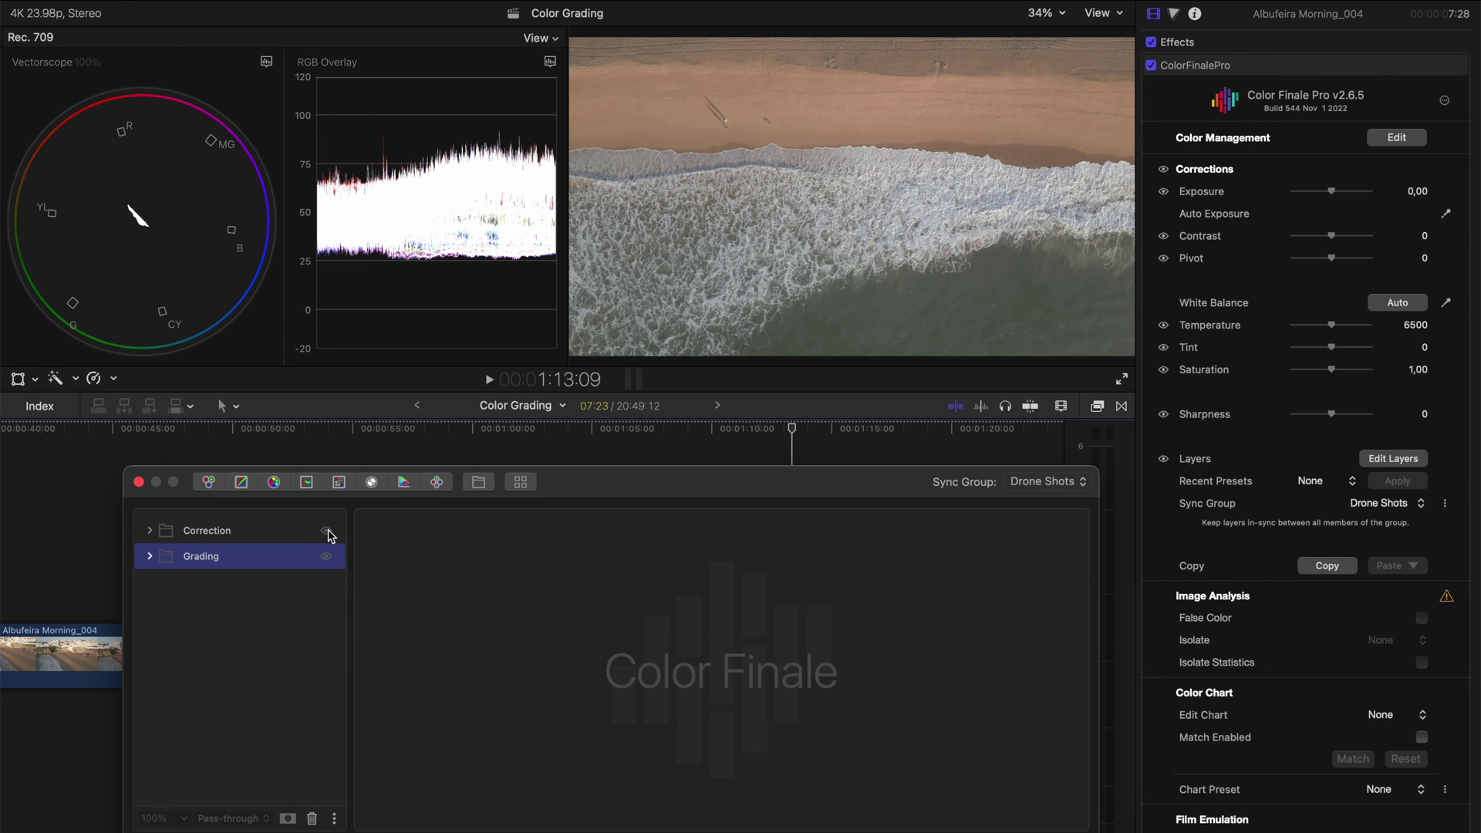
pyautogui.click(327, 532)
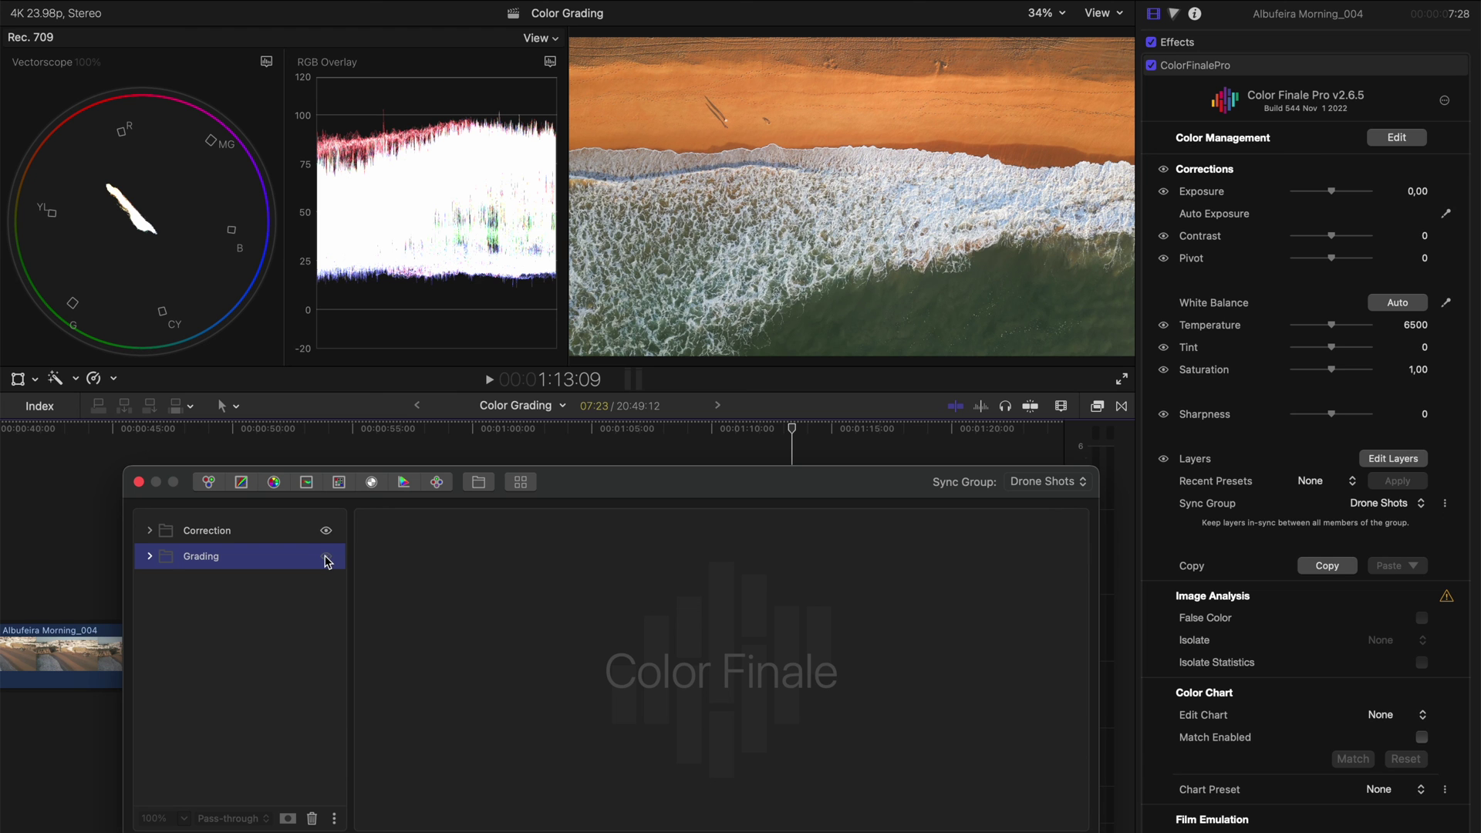
pyautogui.click(326, 557)
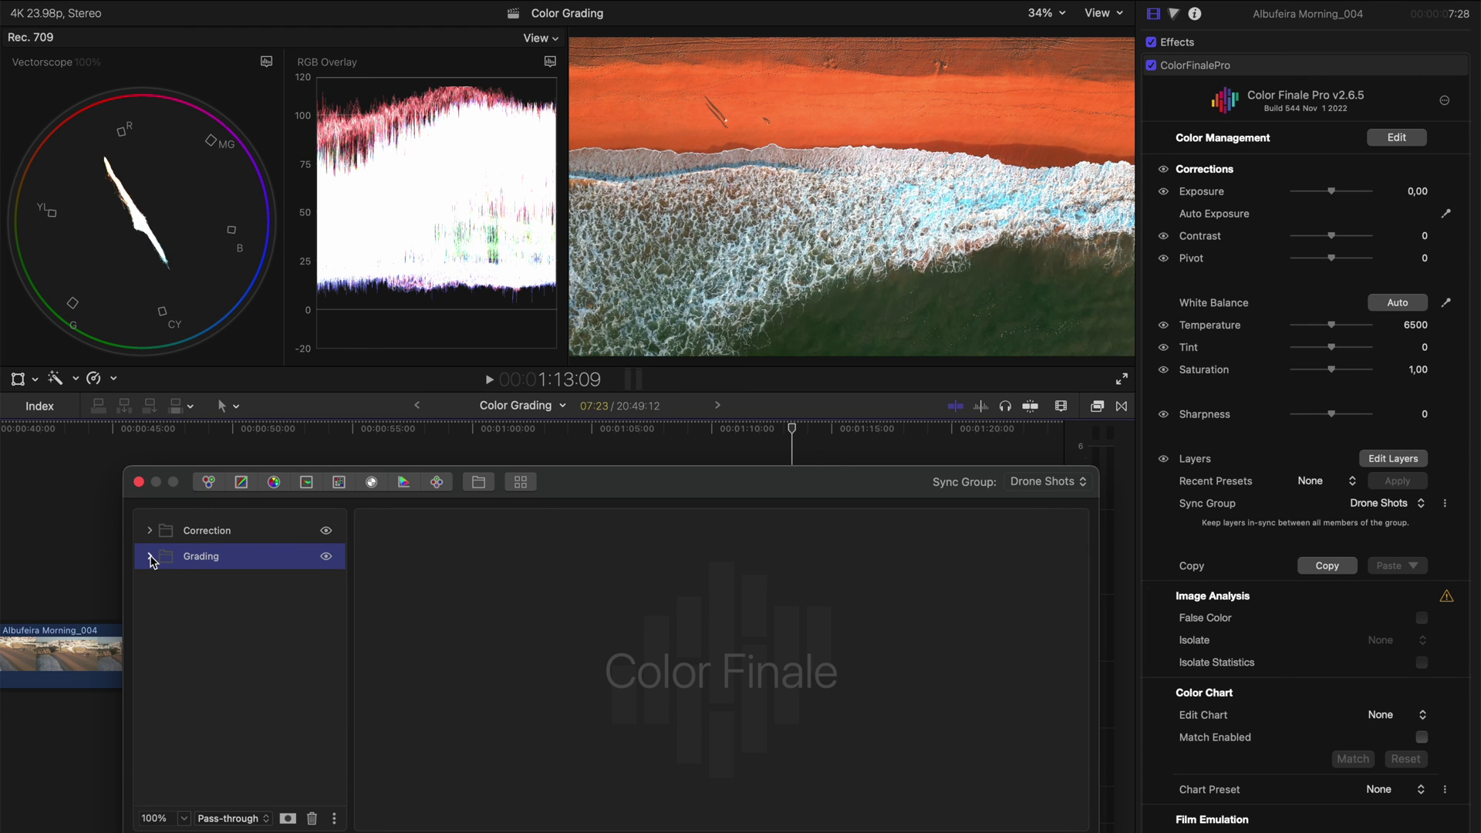